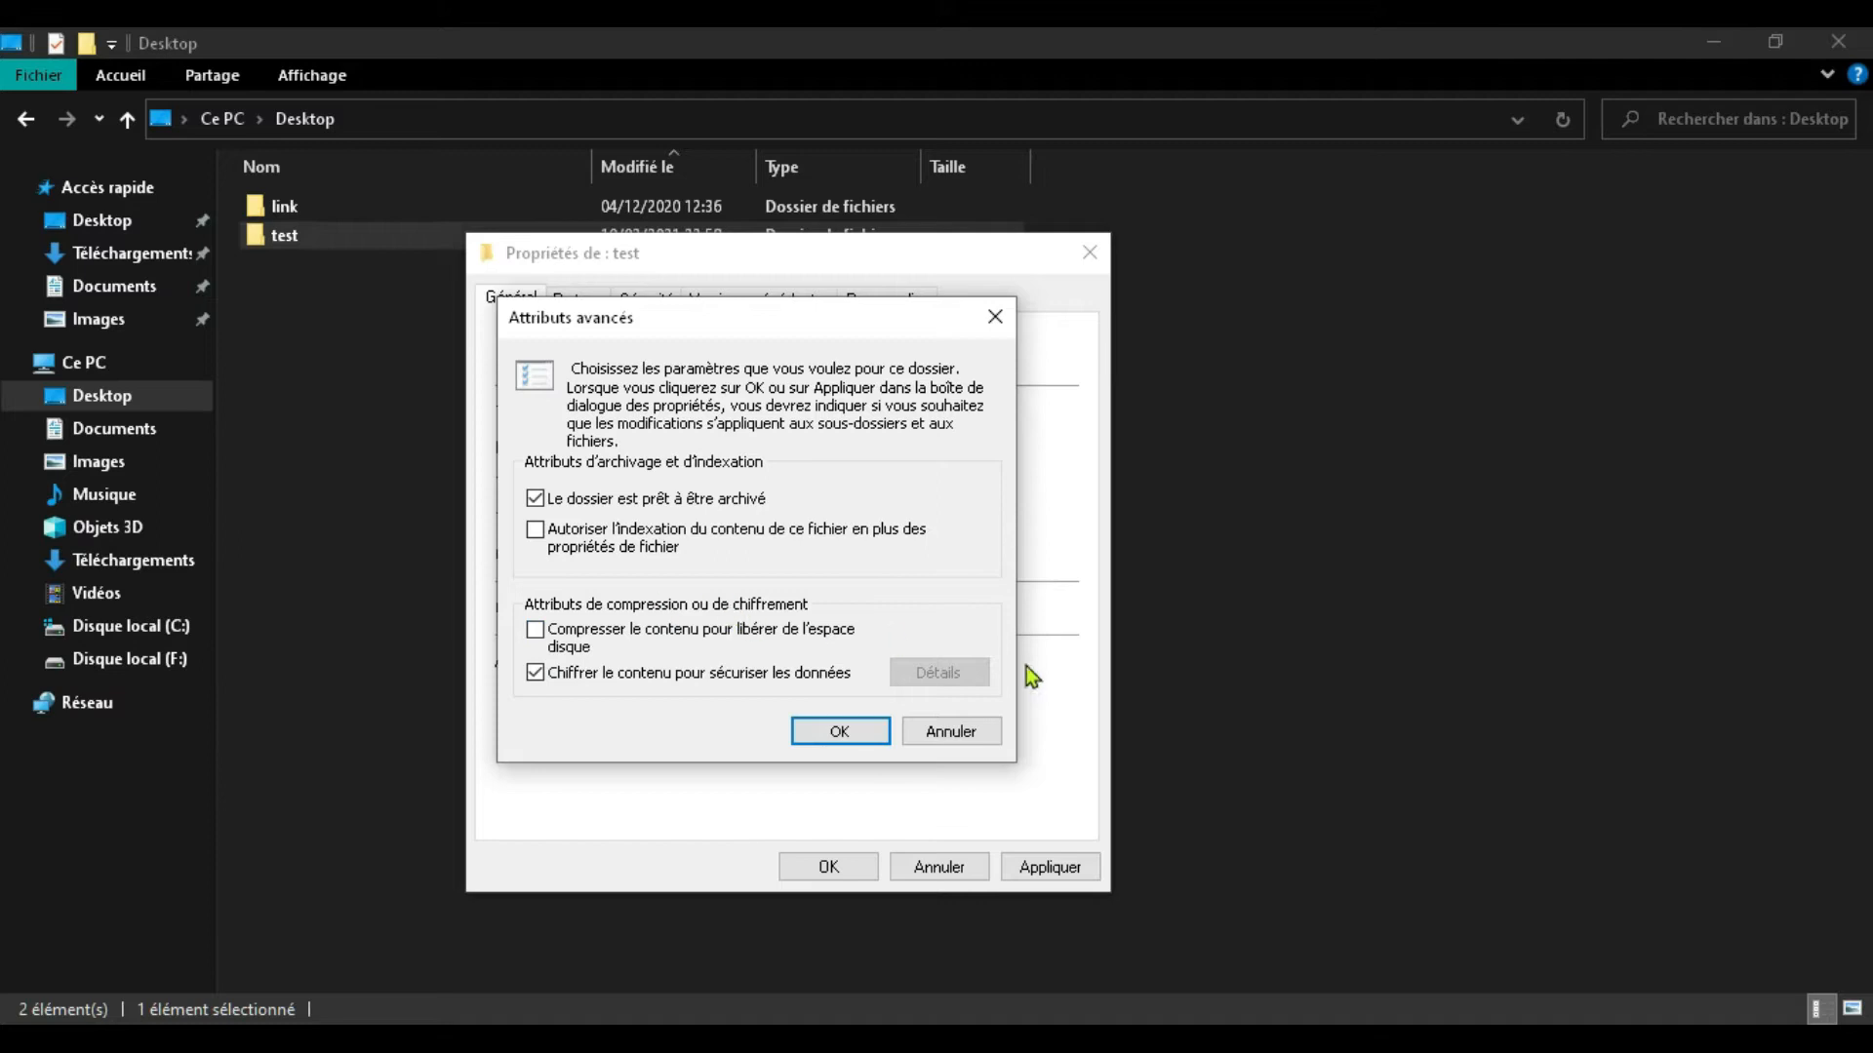
Apply the hidden and content-encryption attributes to the test folder only, excluding its subfolders and files
click(844, 732)
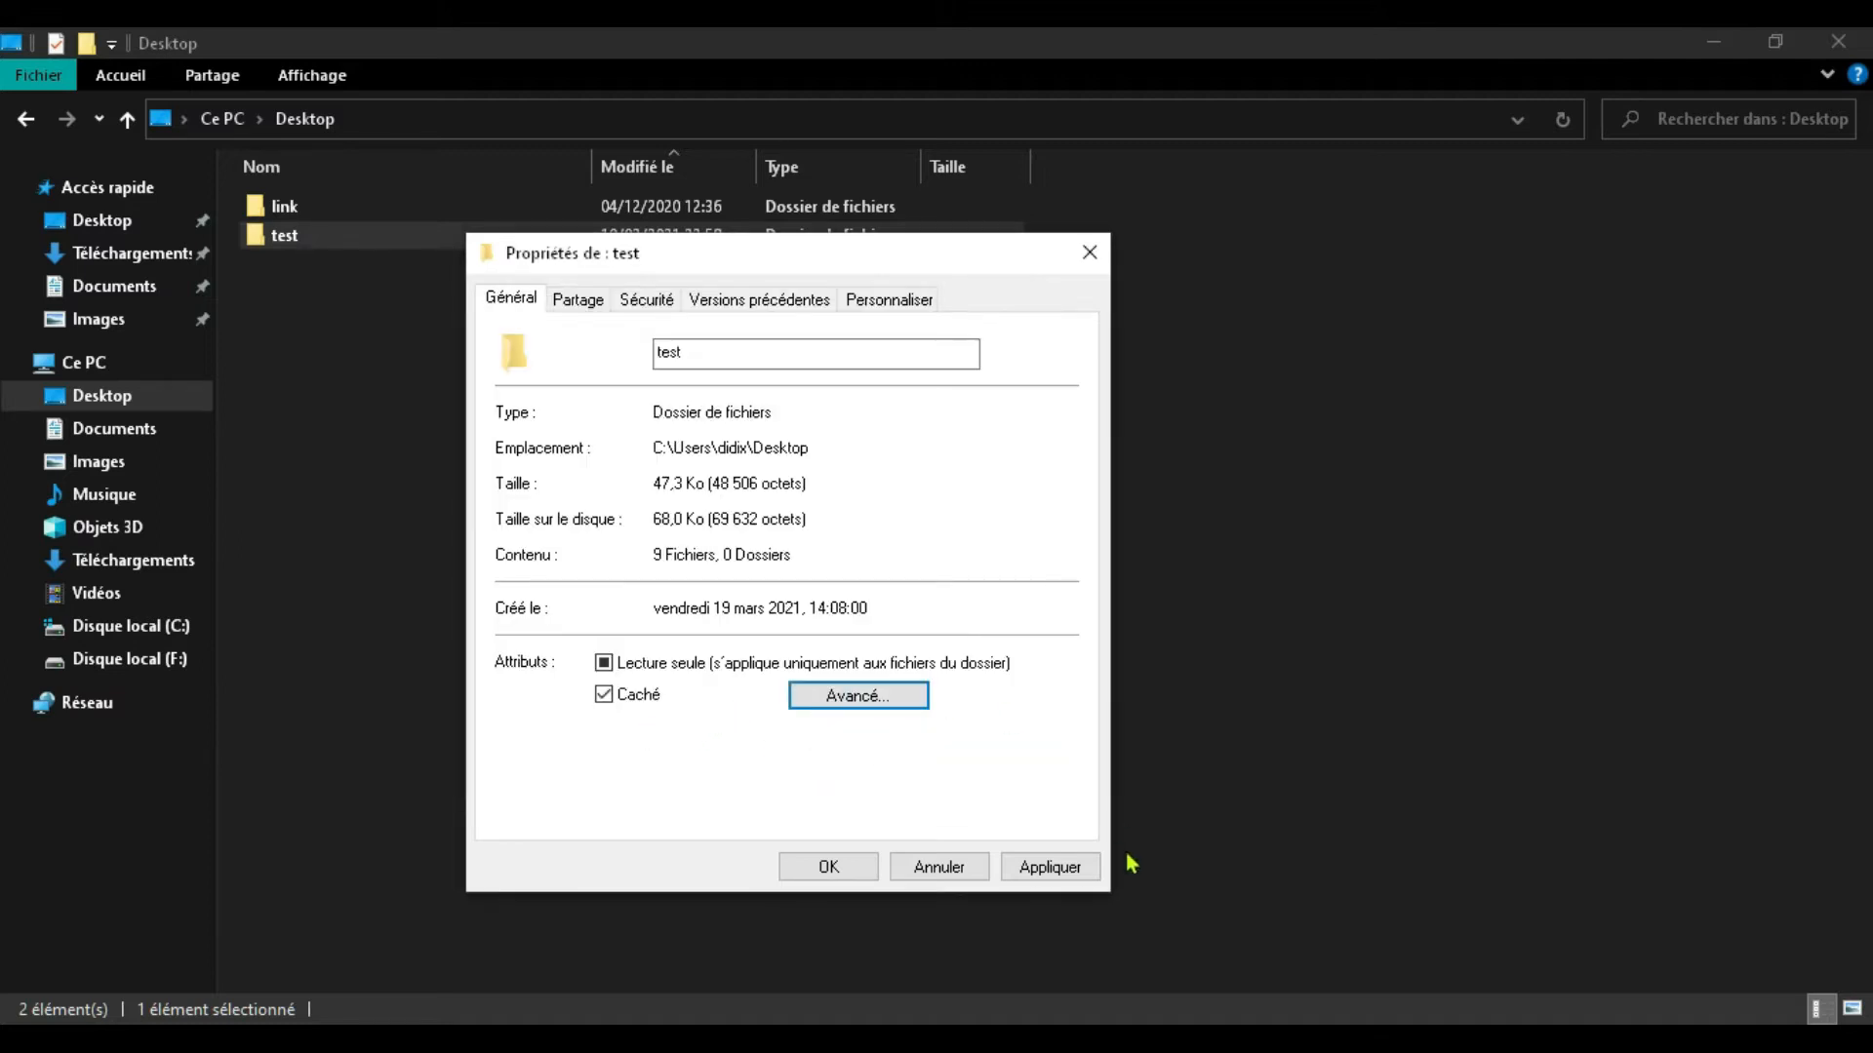
click(1064, 865)
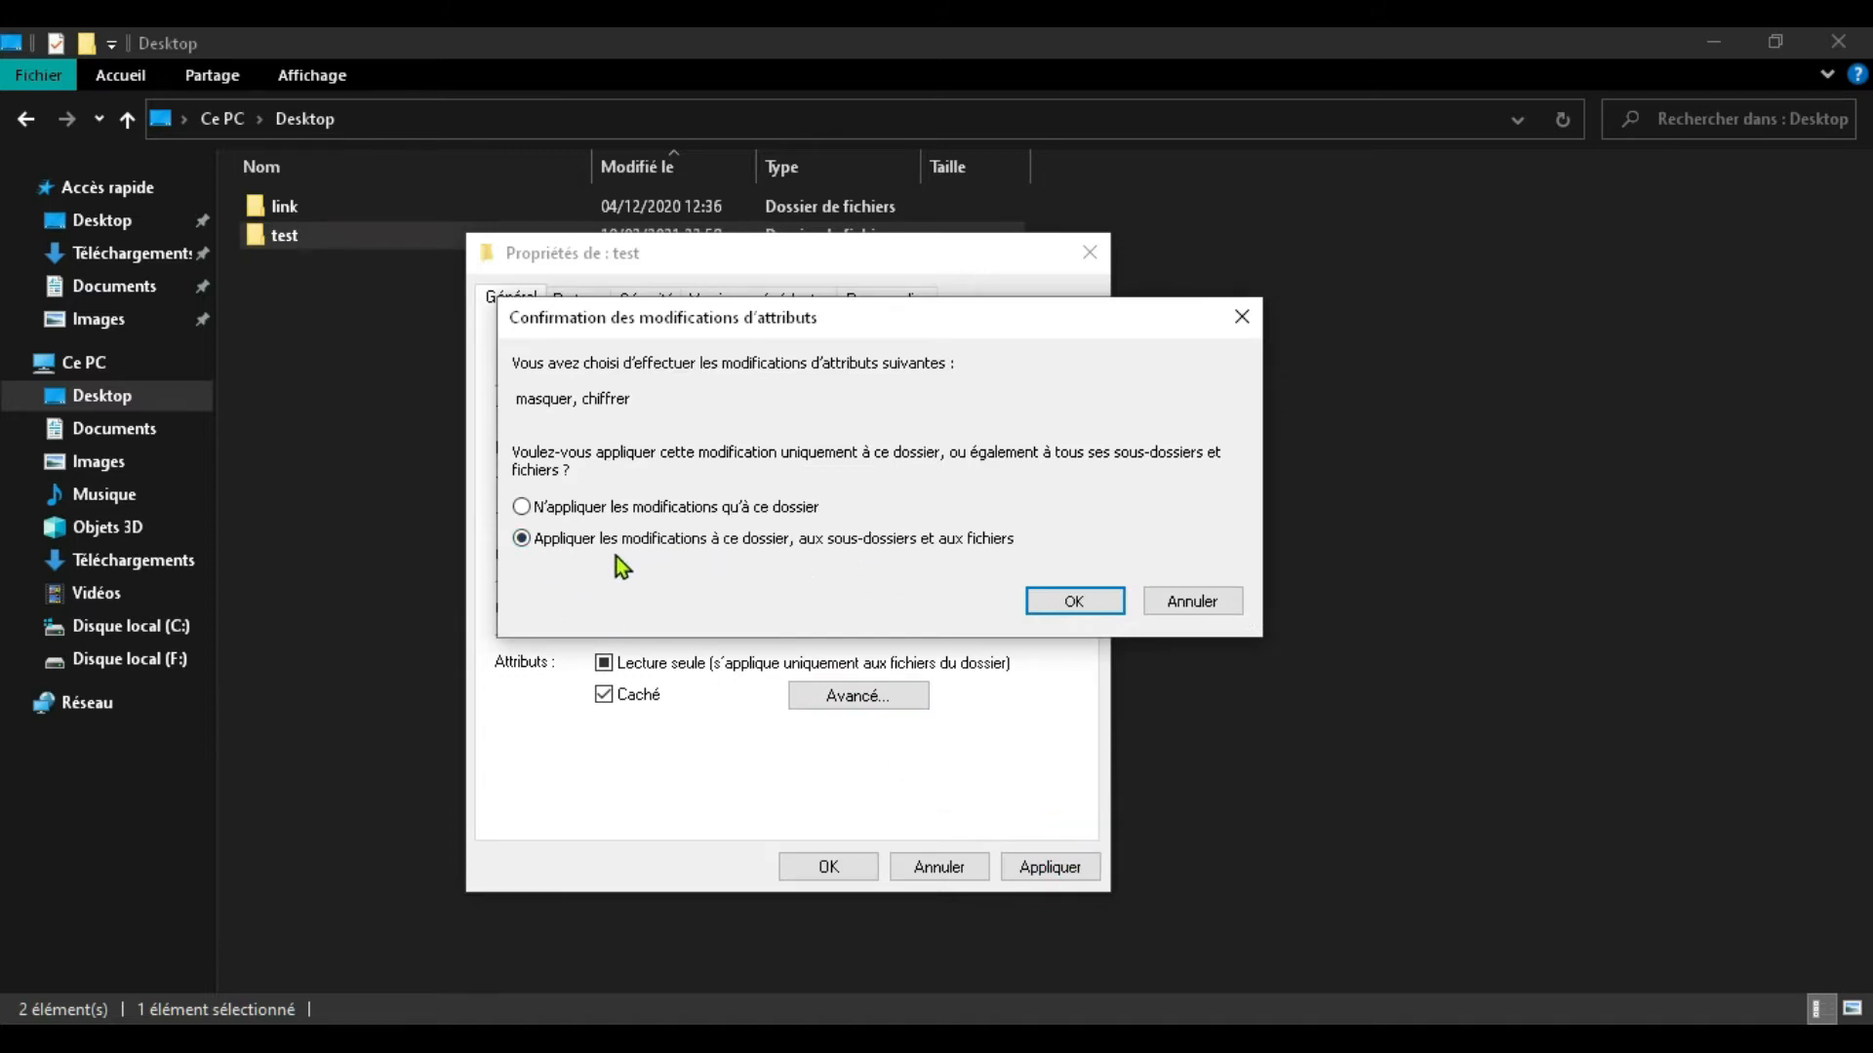
click(546, 509)
click(1074, 603)
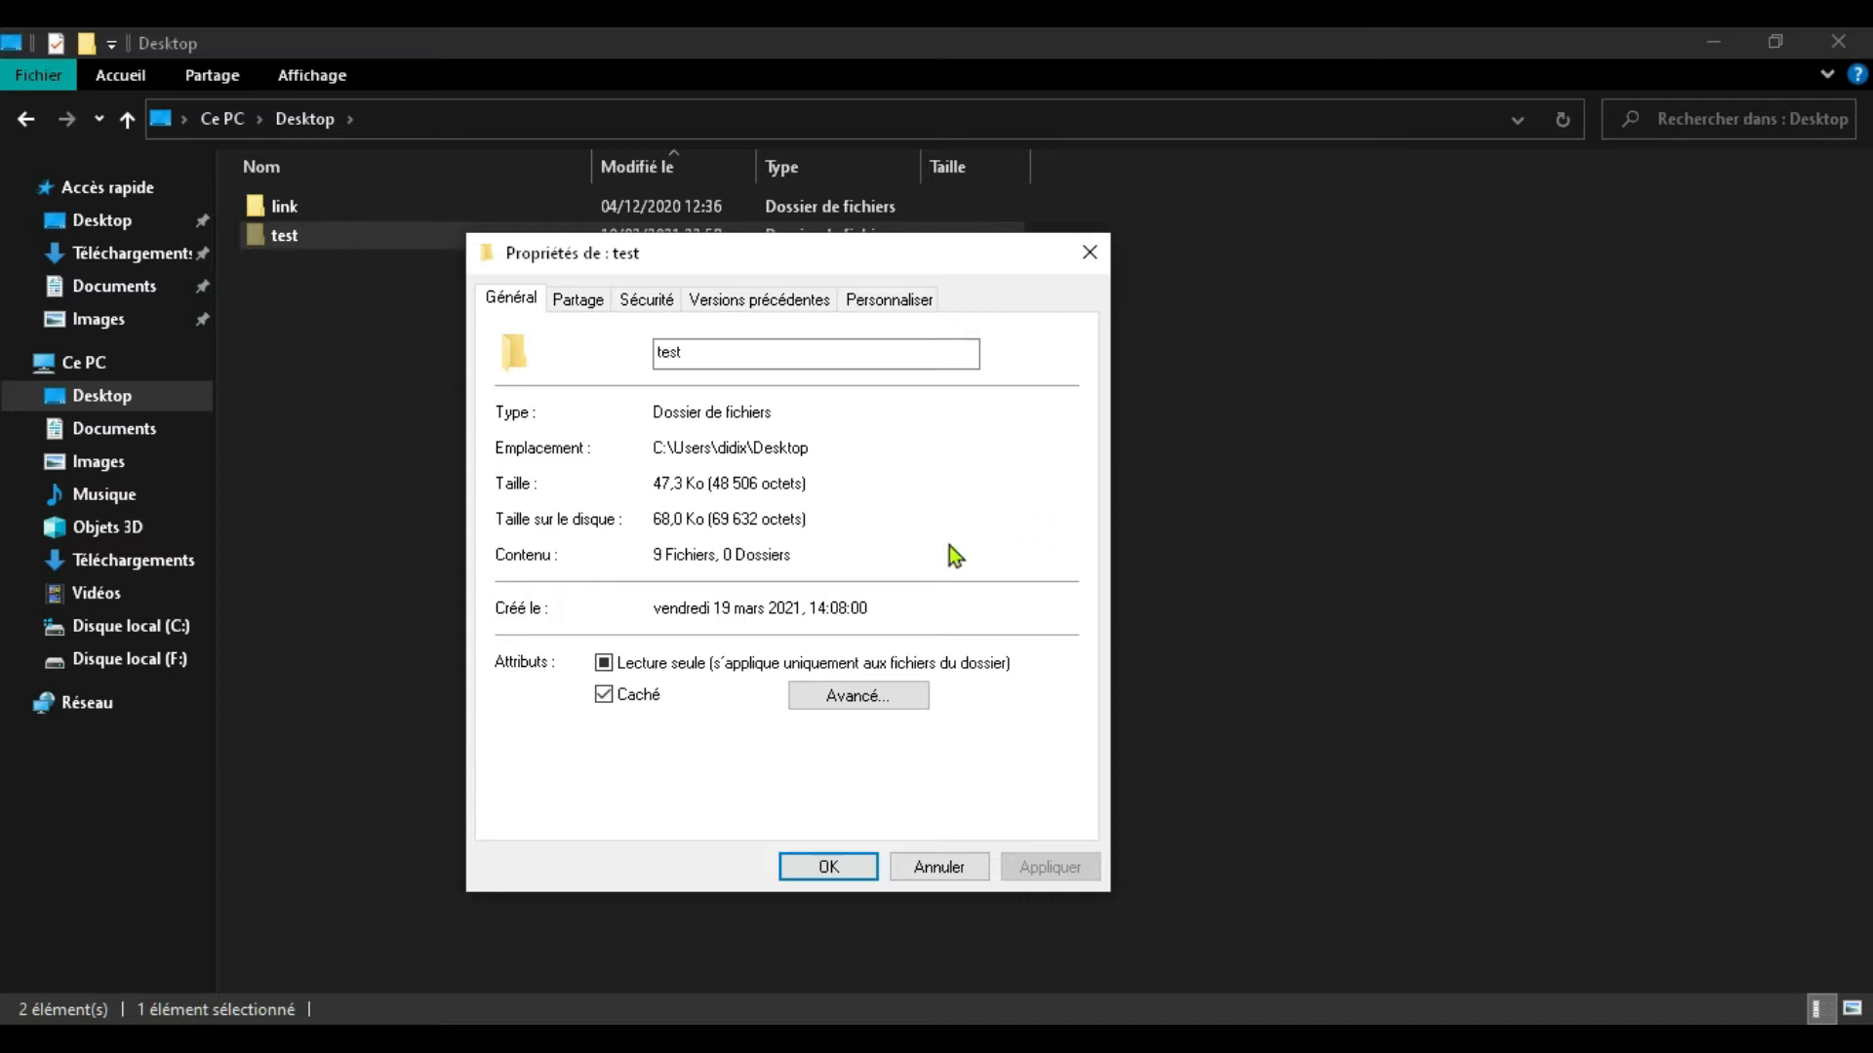
click(829, 867)
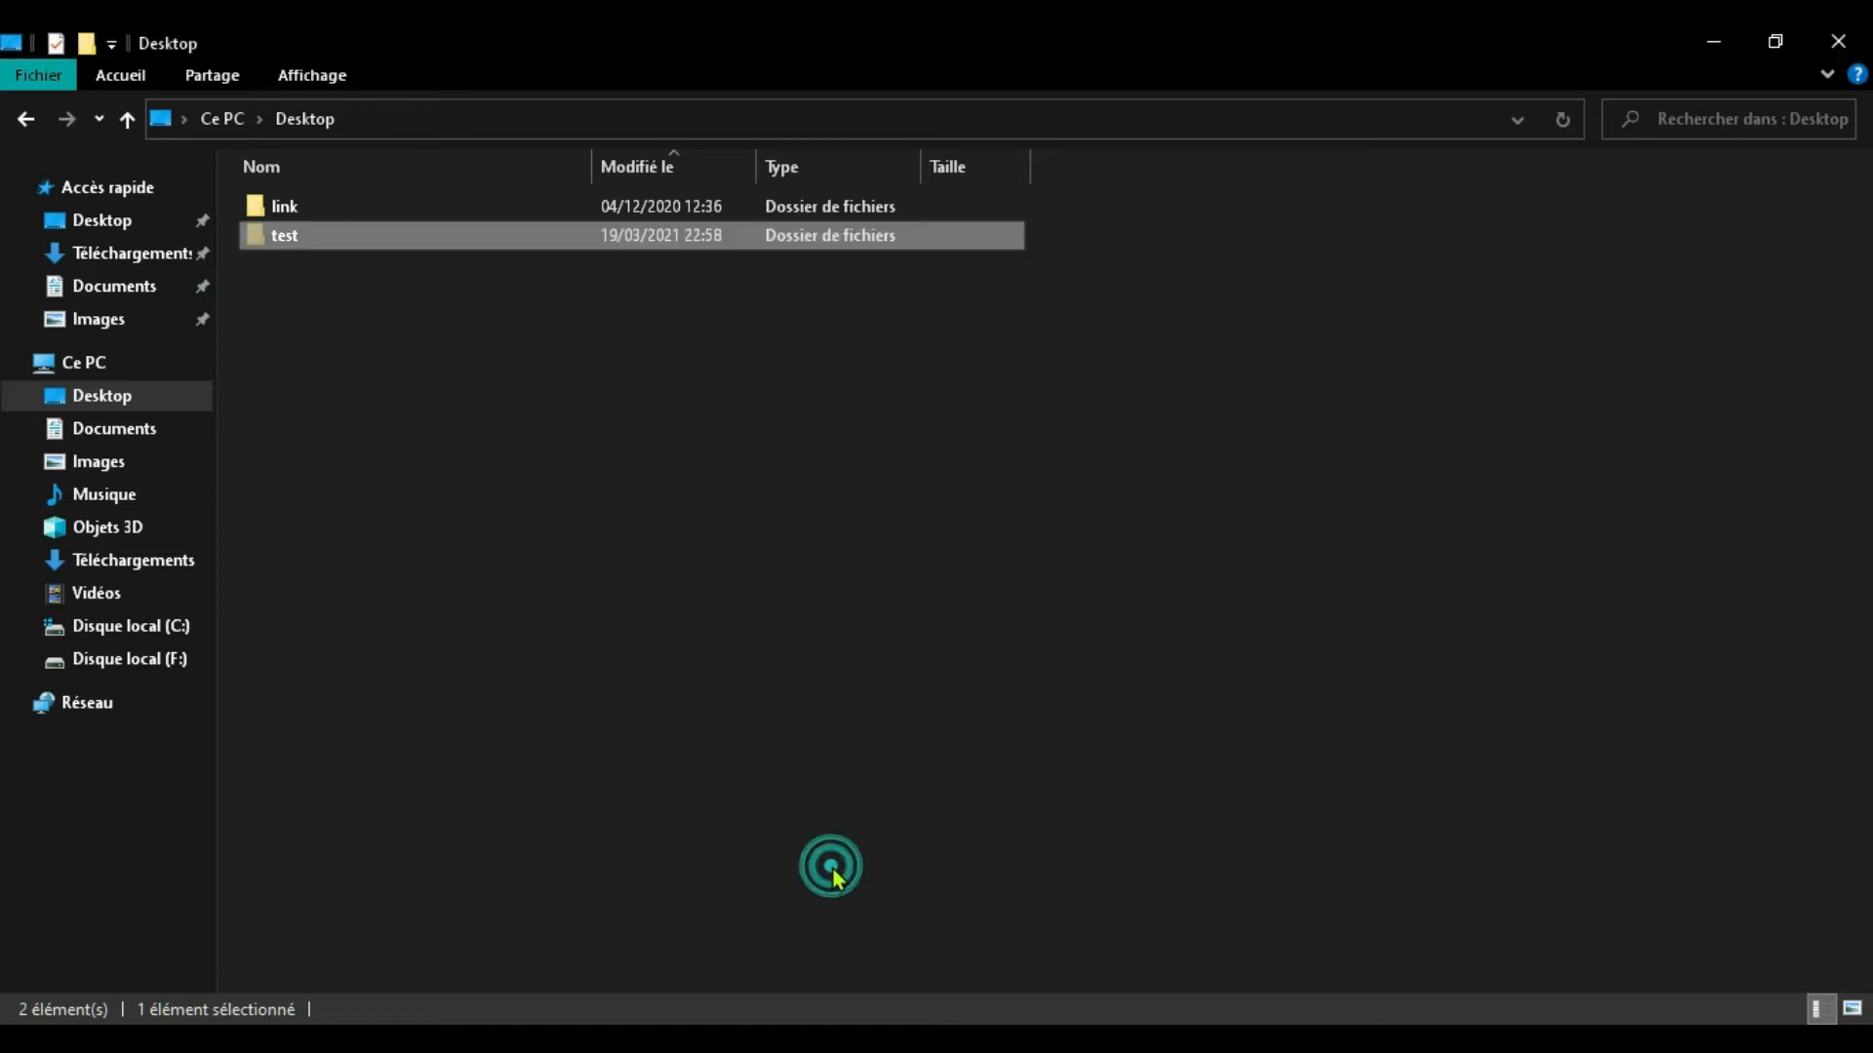
Switch the display of hidden items on the Desktop off and back on
click(311, 76)
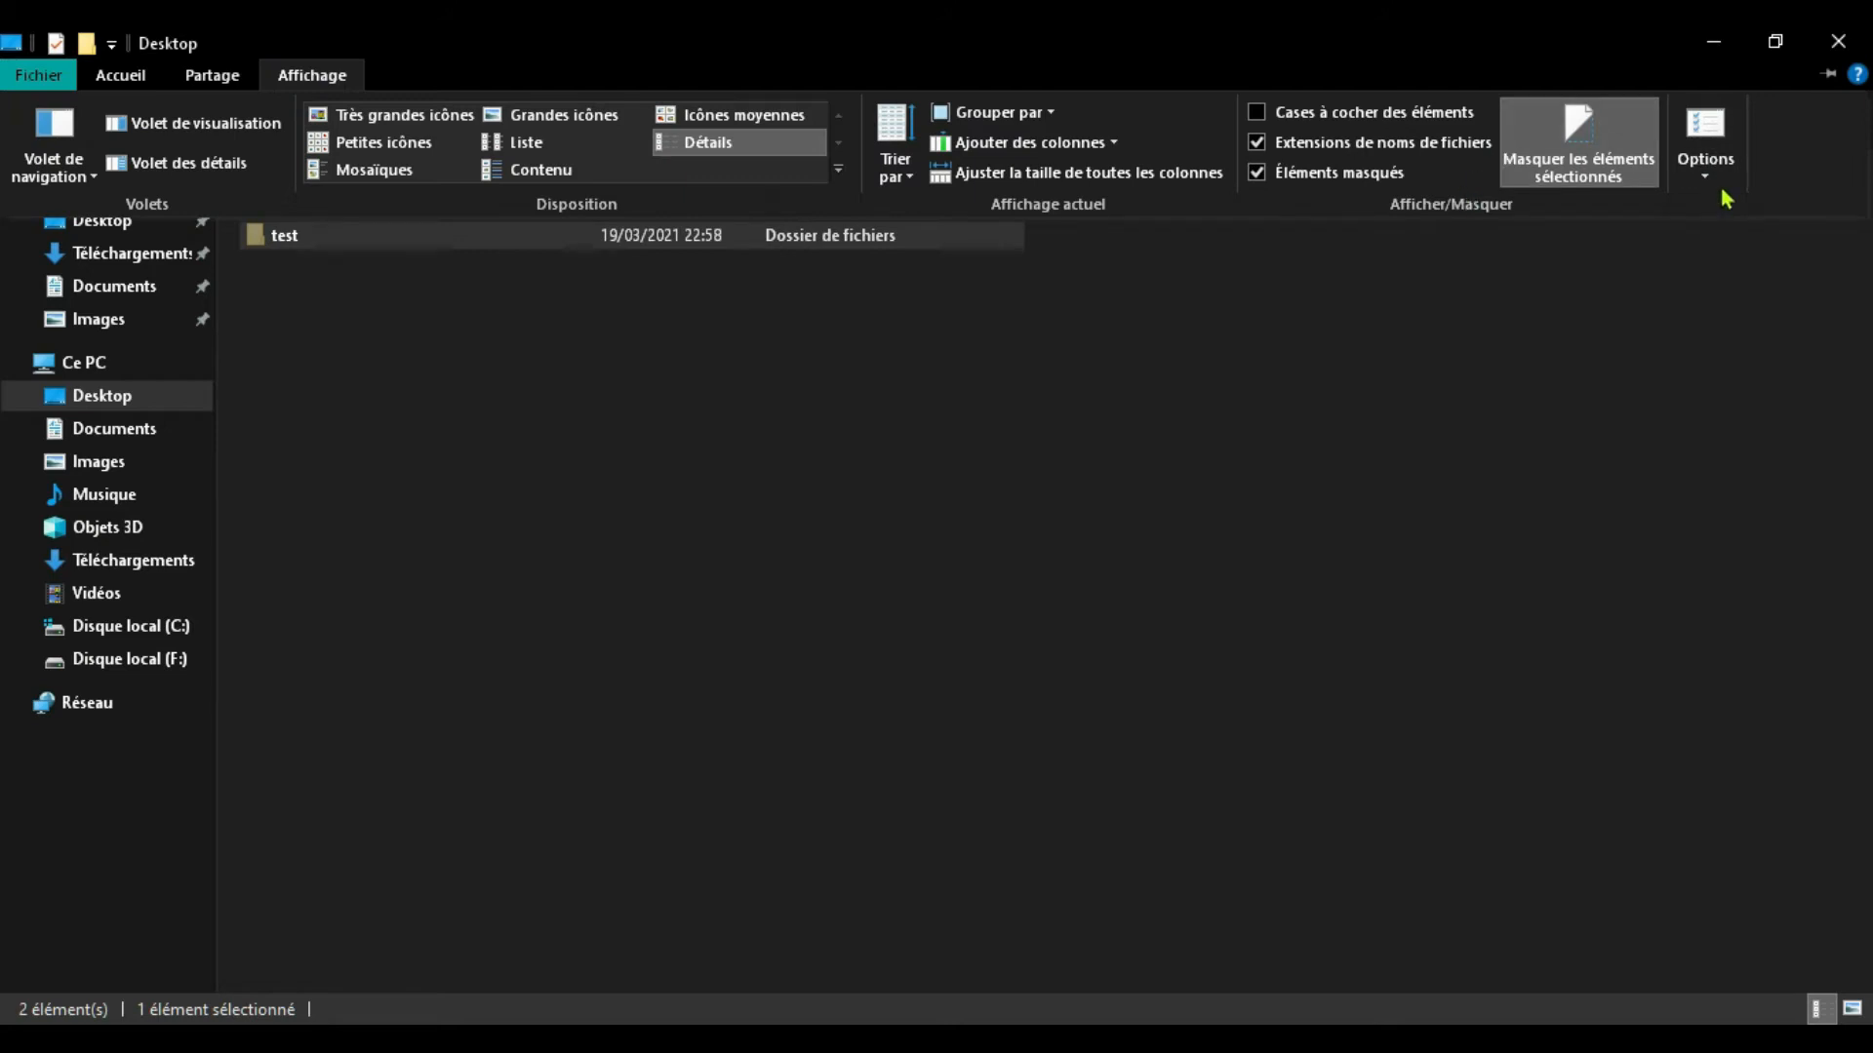
click(1256, 173)
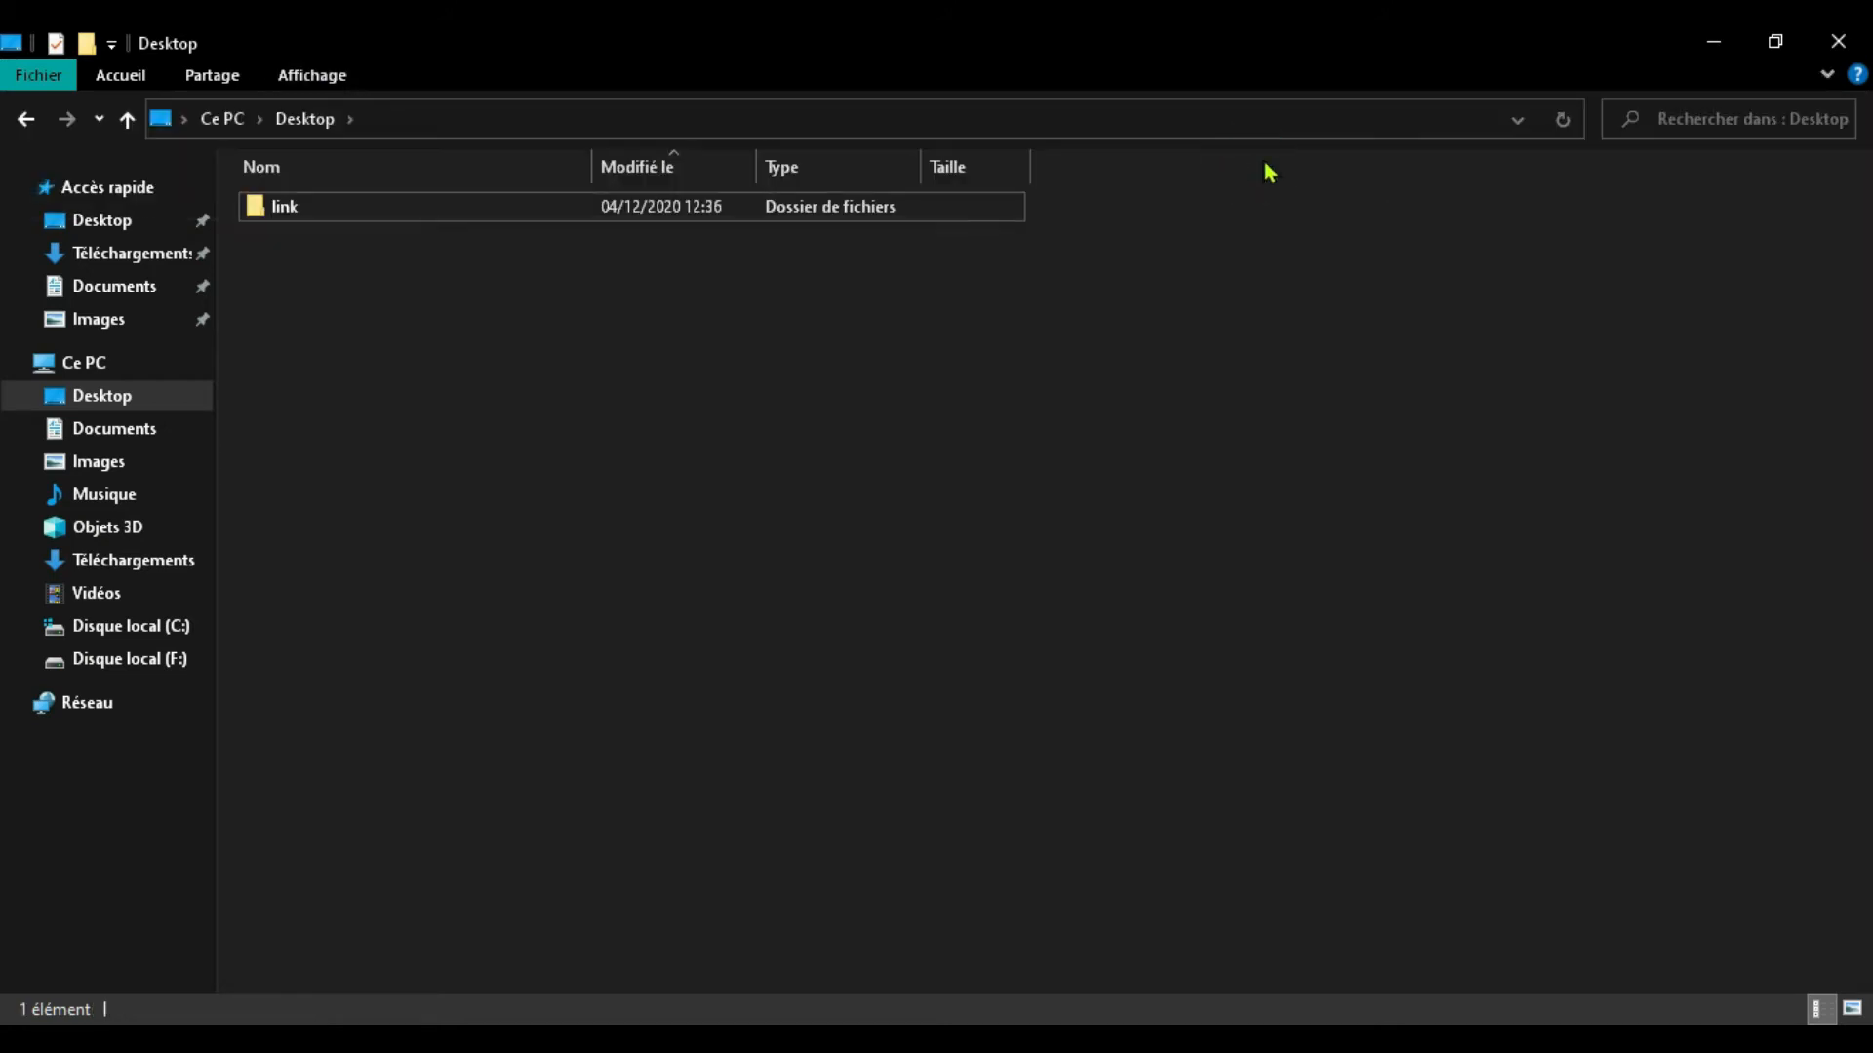
click(302, 74)
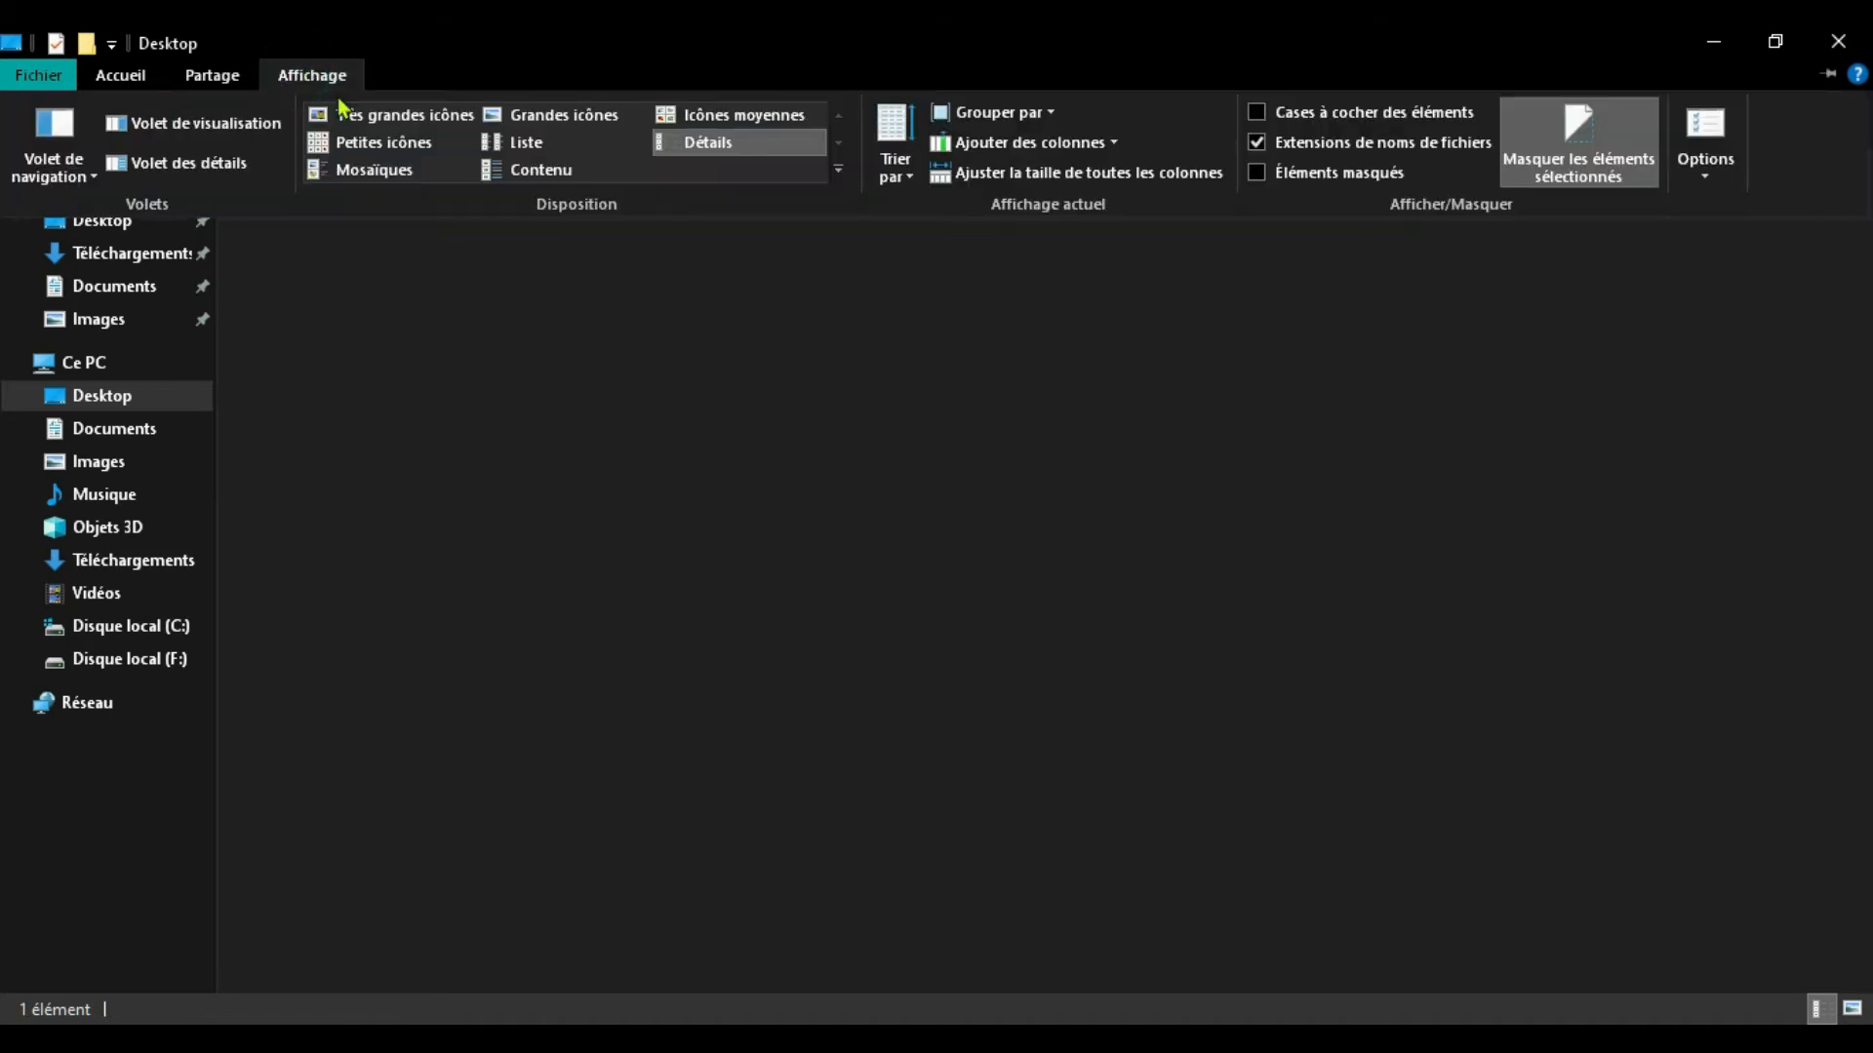
click(807, 656)
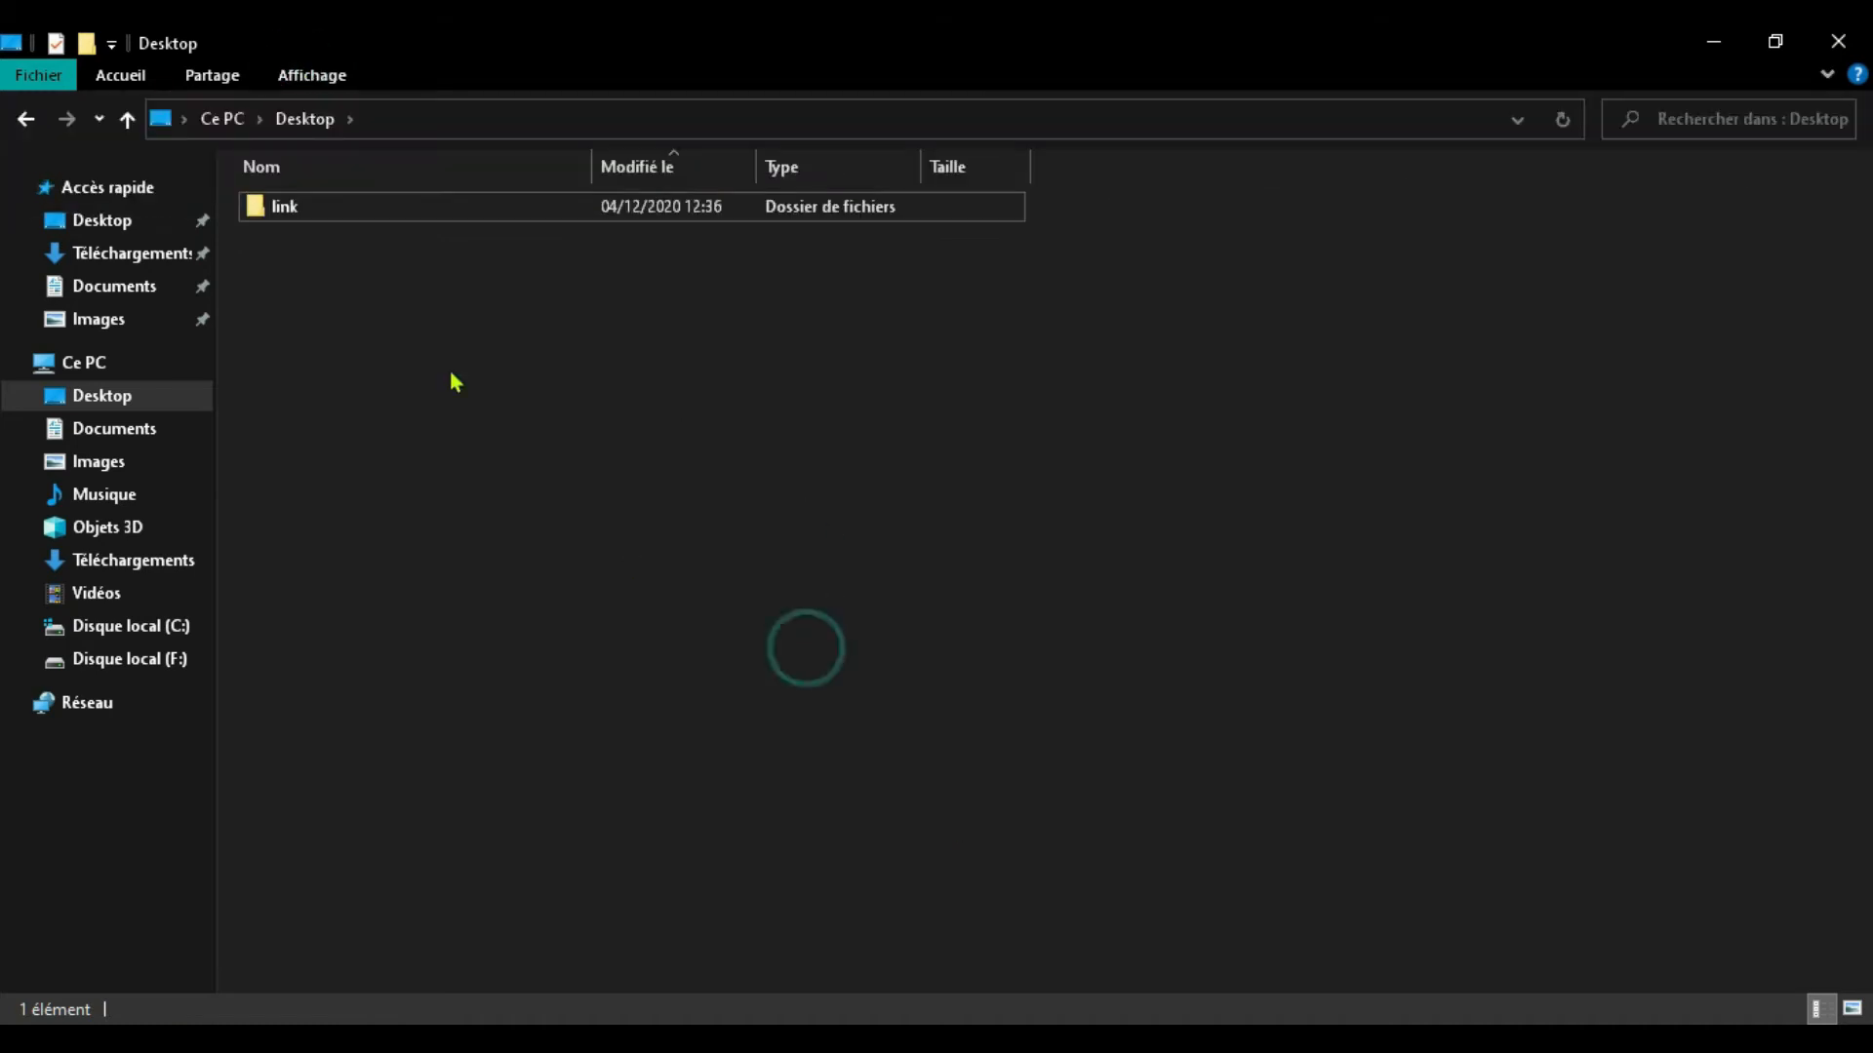
click(309, 76)
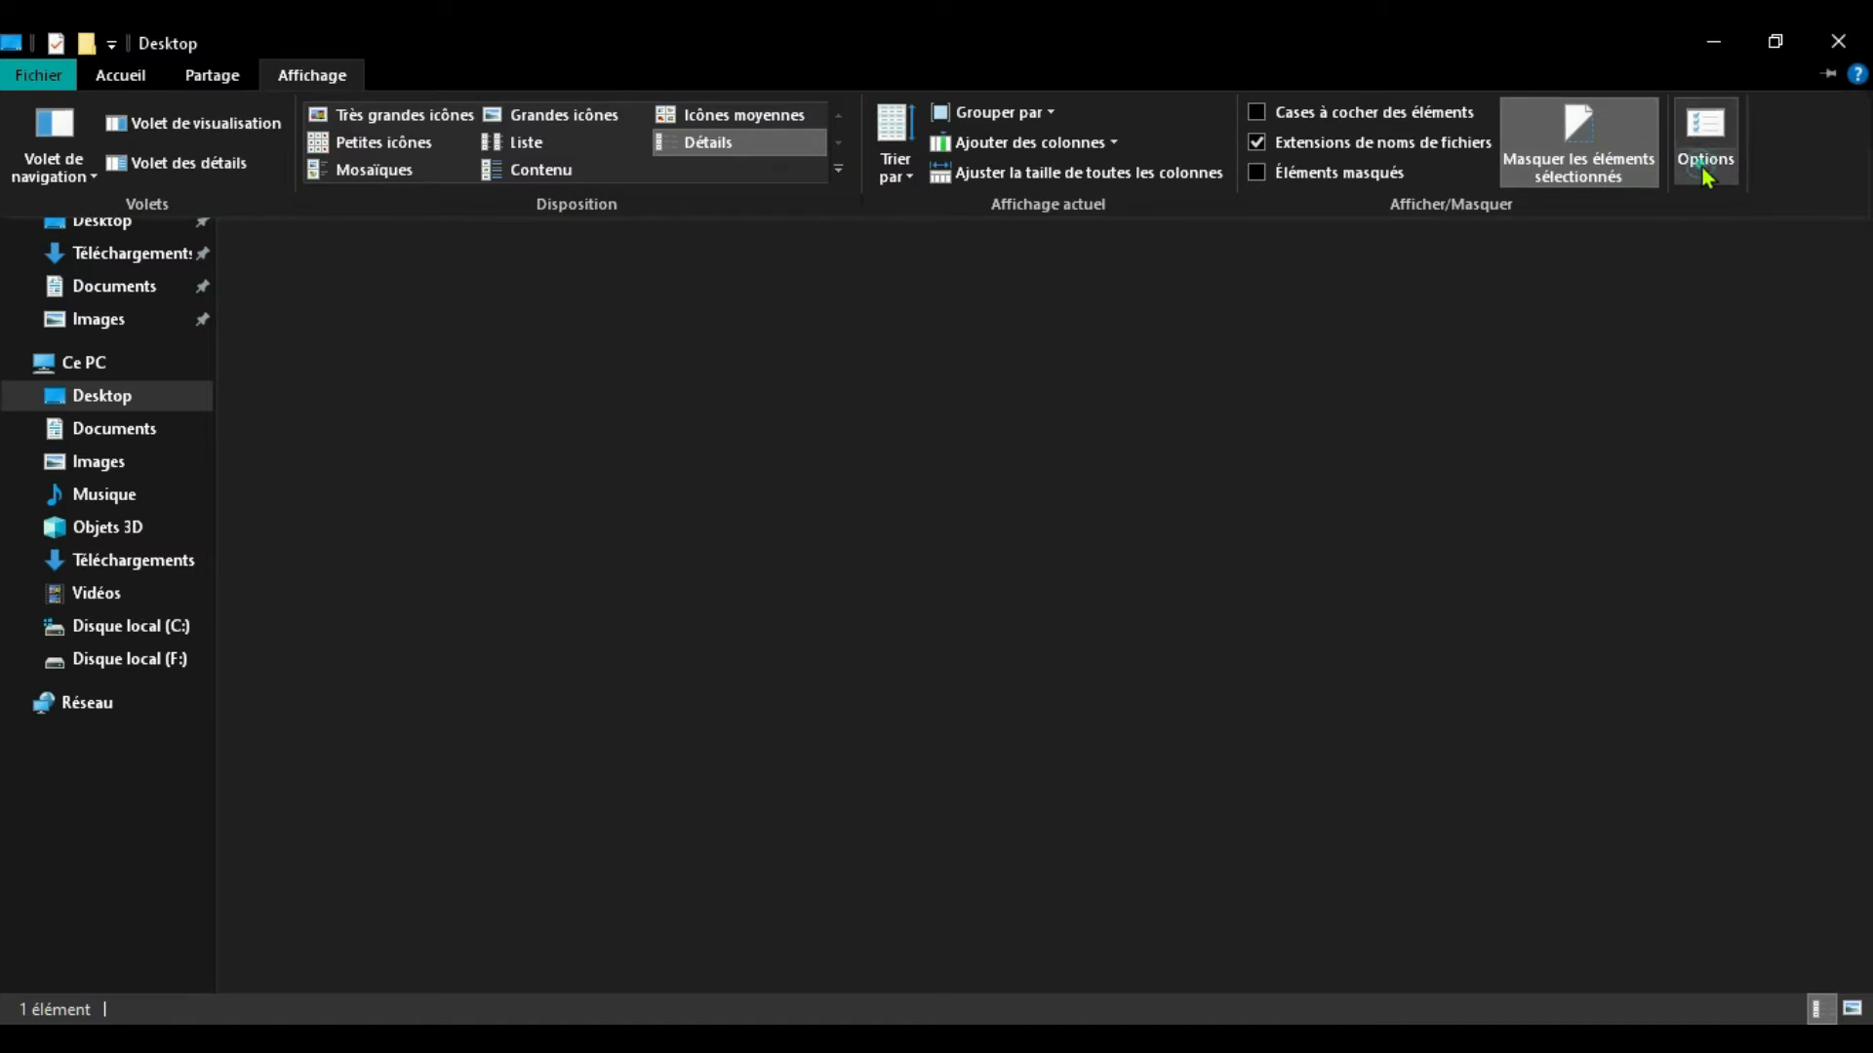
click(1257, 173)
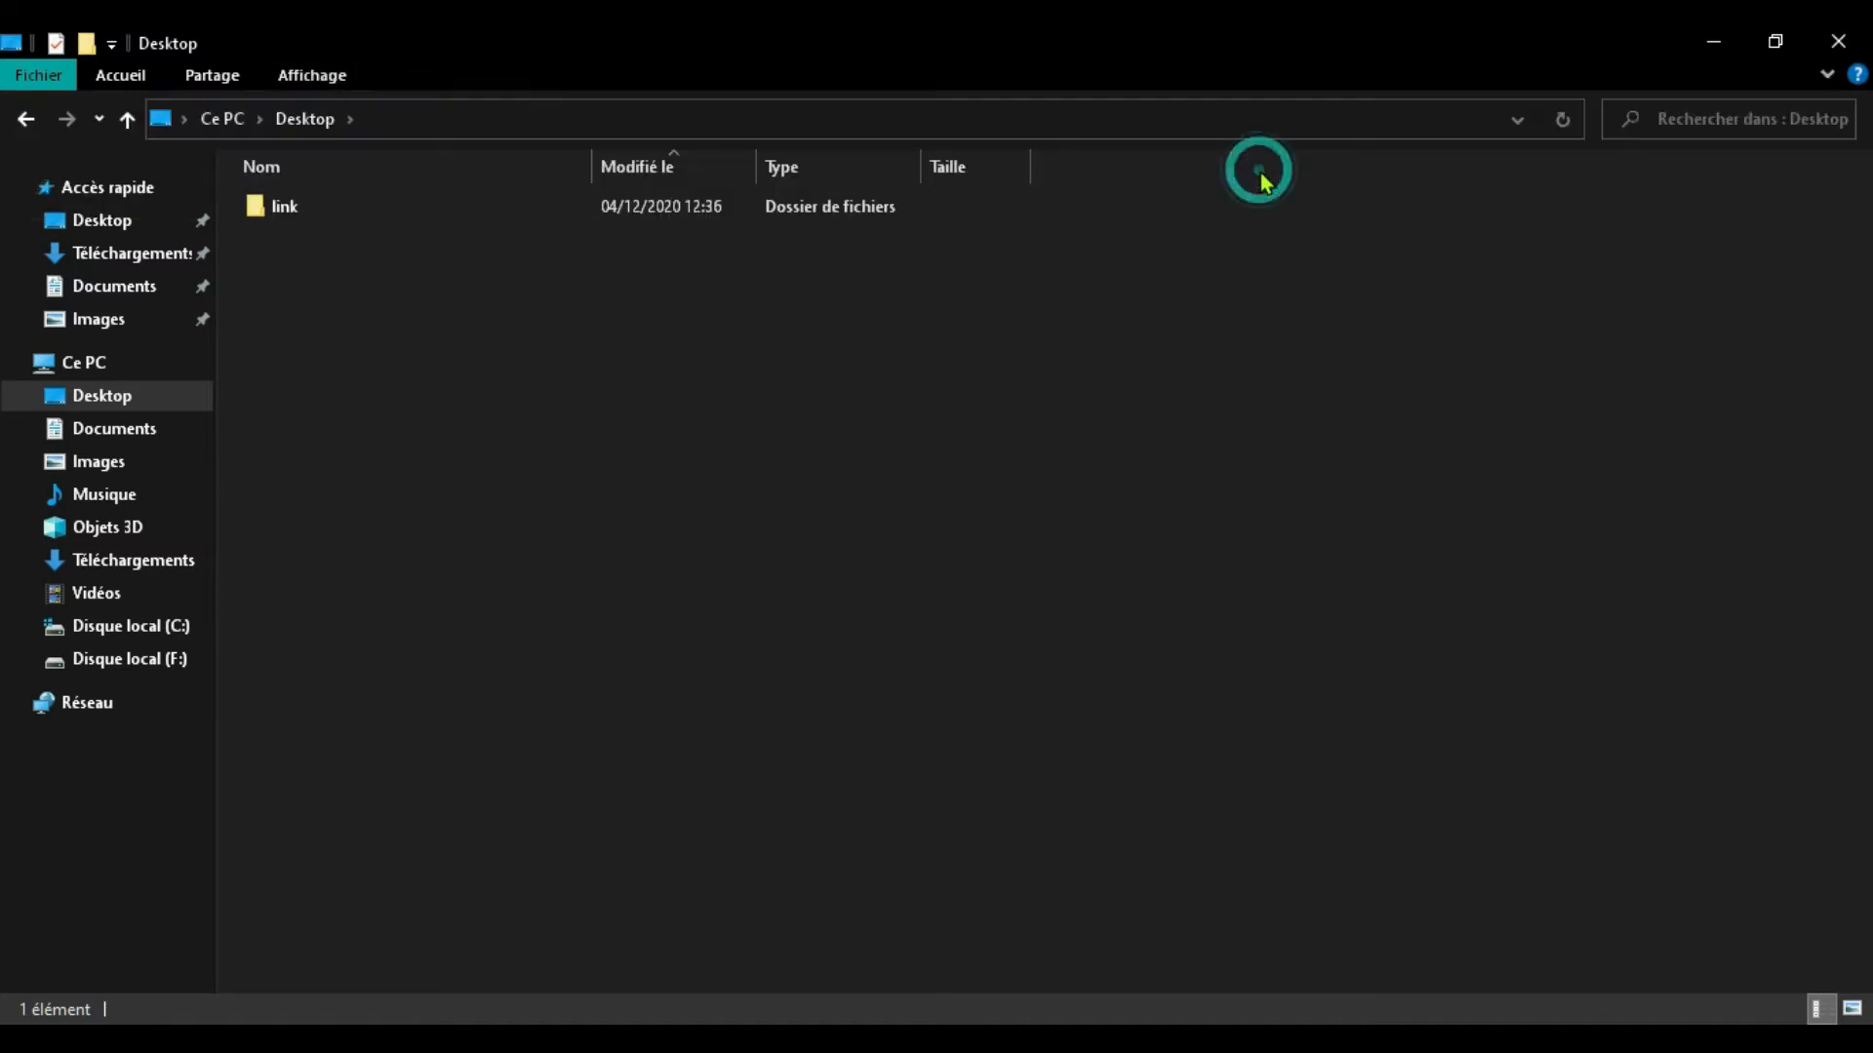
Review the folder options for display and search, toggling the setting that skips the index for system file searches on and off
click(312, 75)
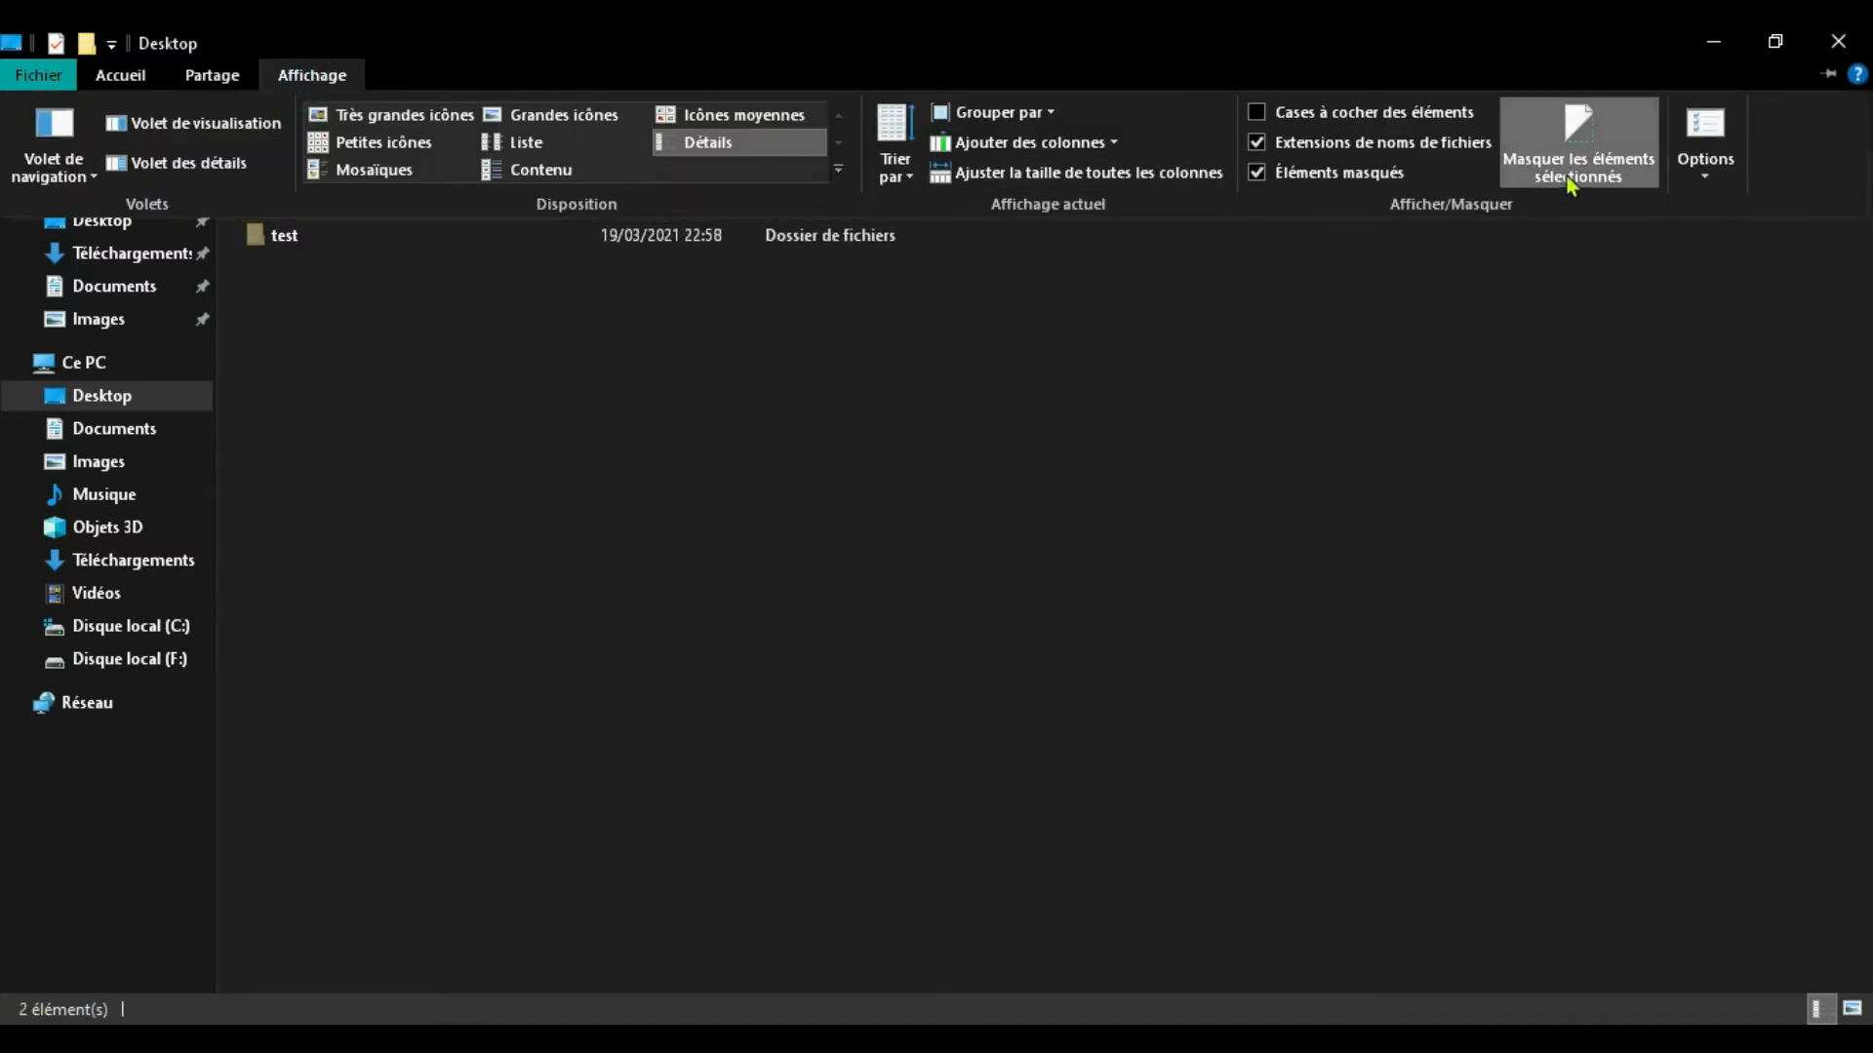
click(1703, 166)
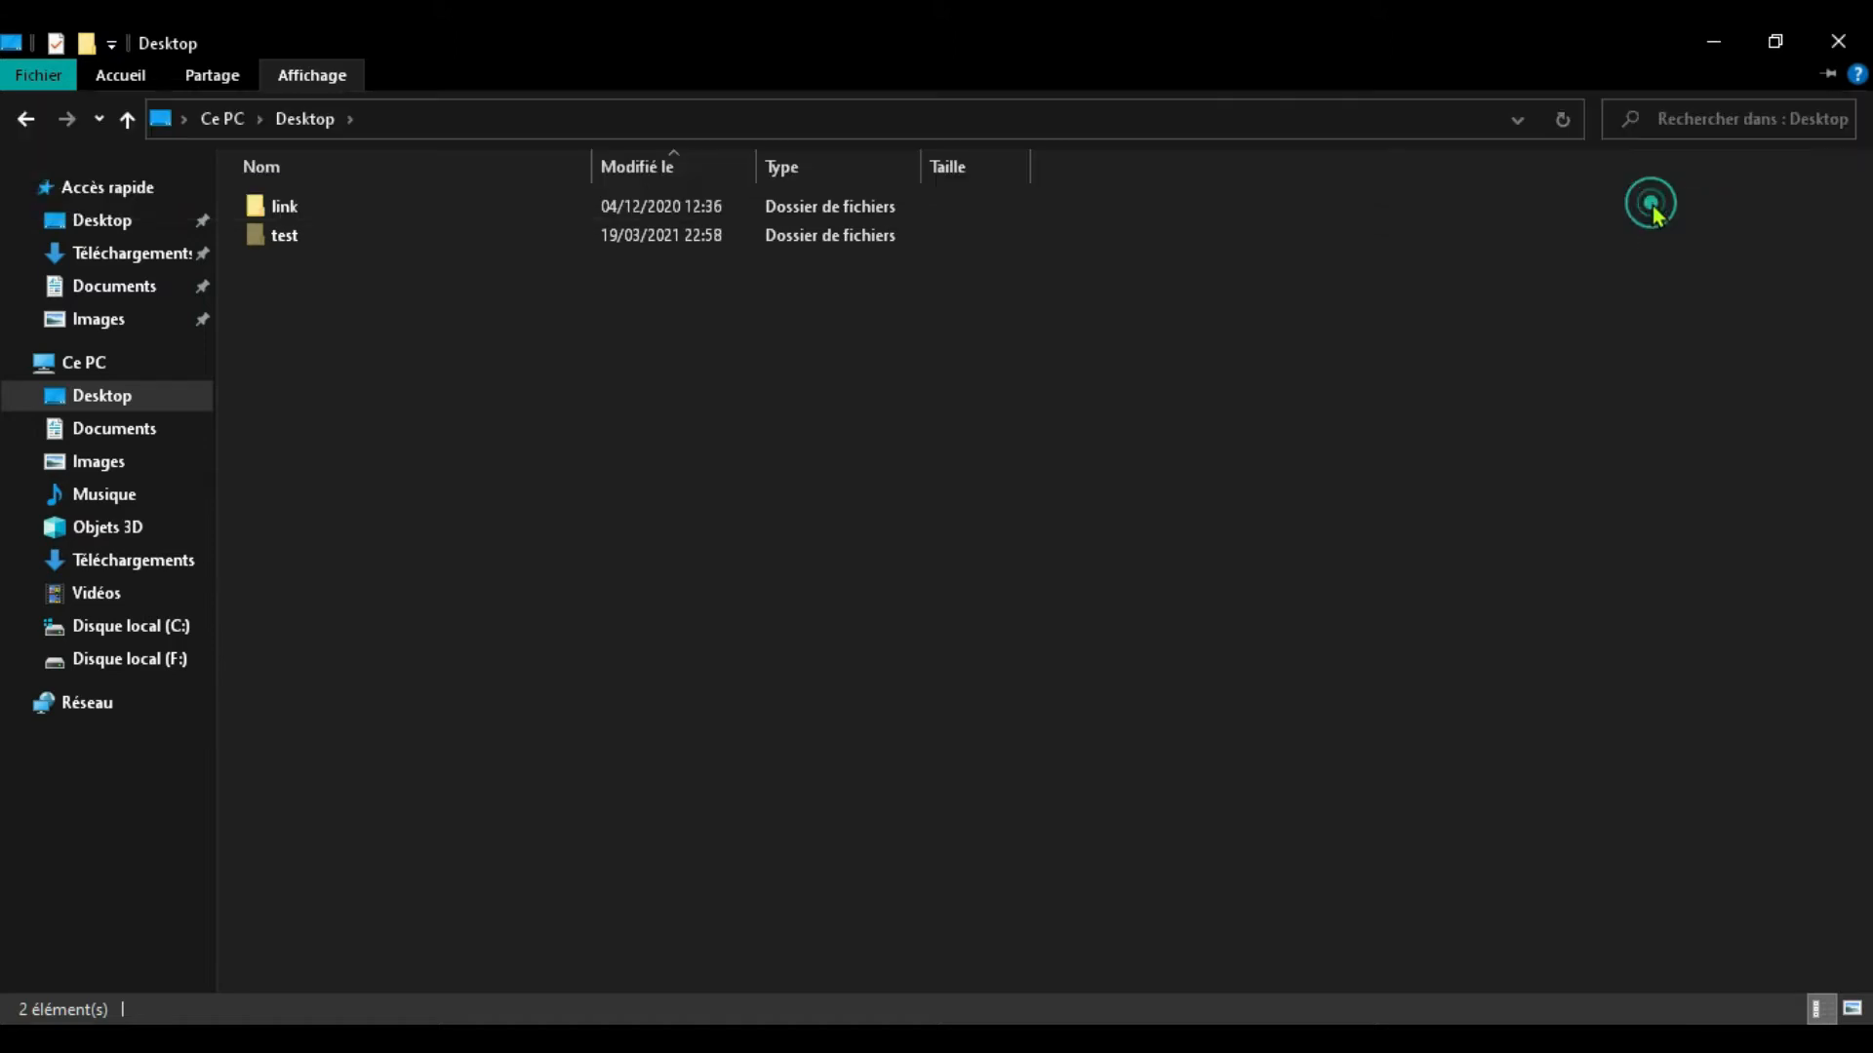
click(167, 242)
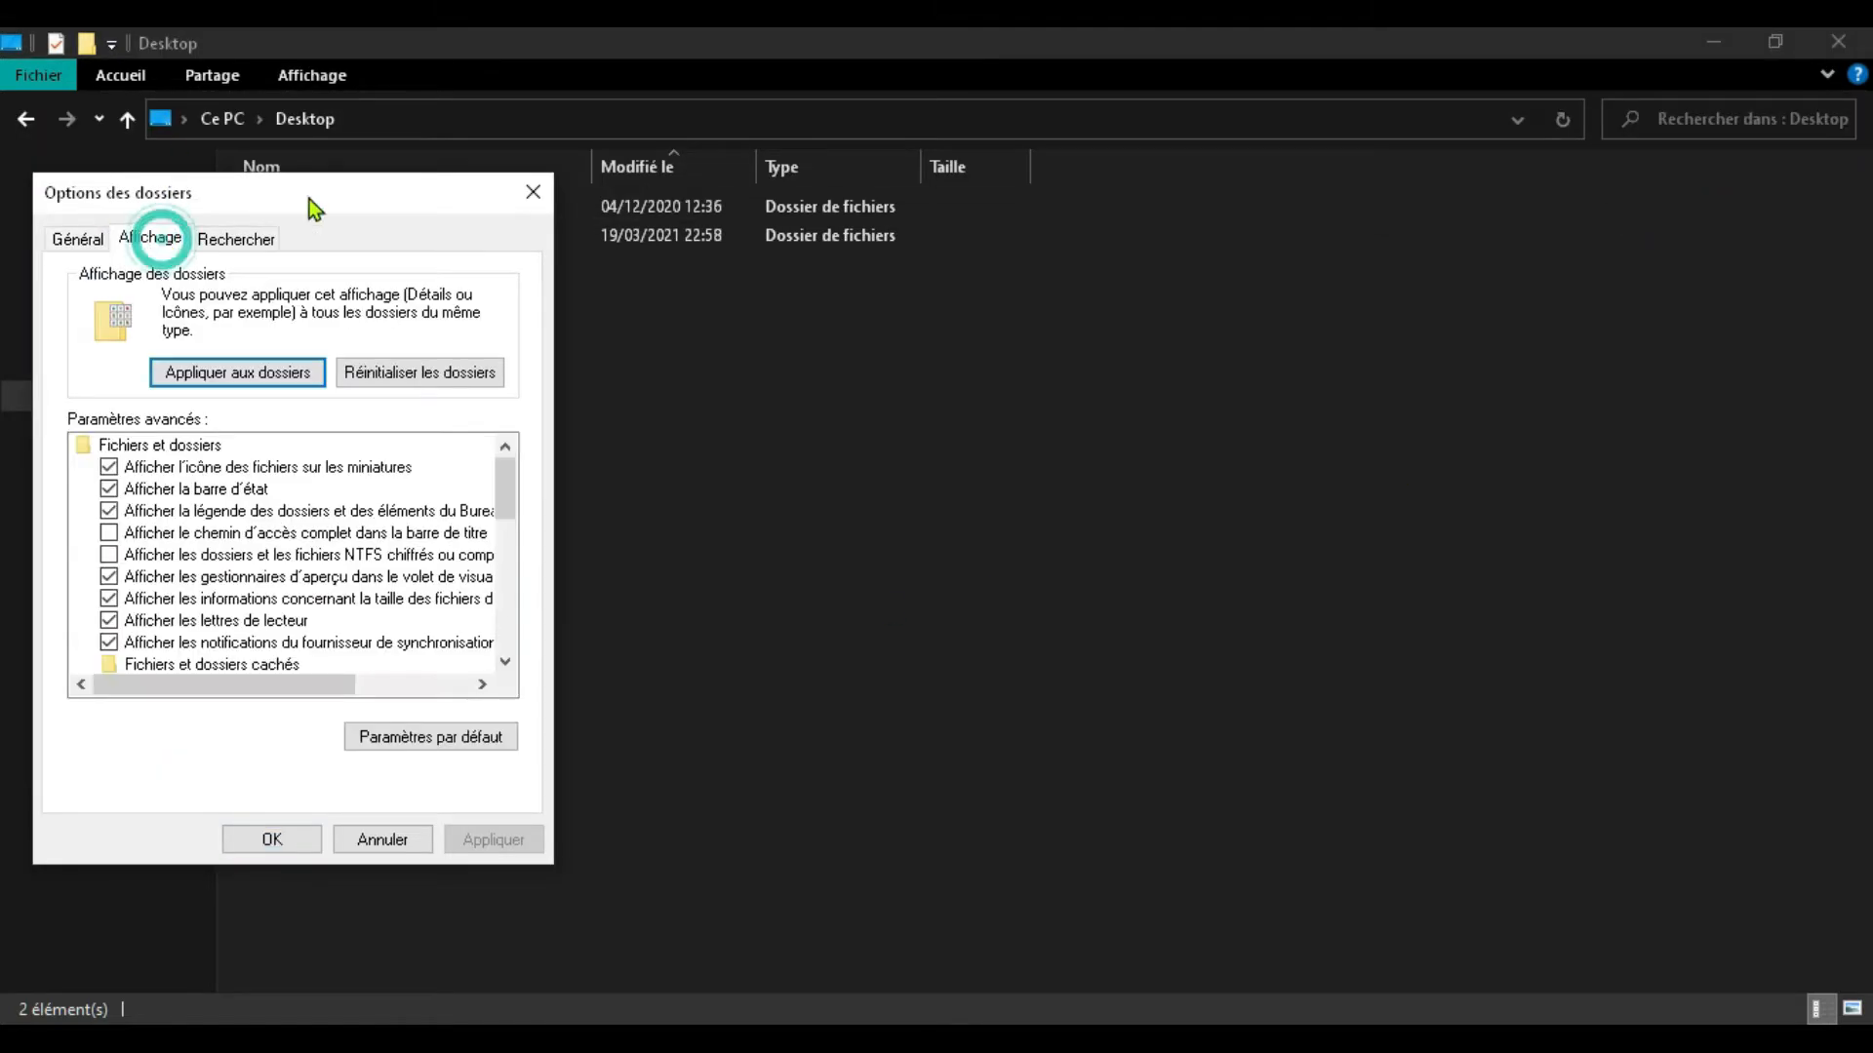
click(255, 244)
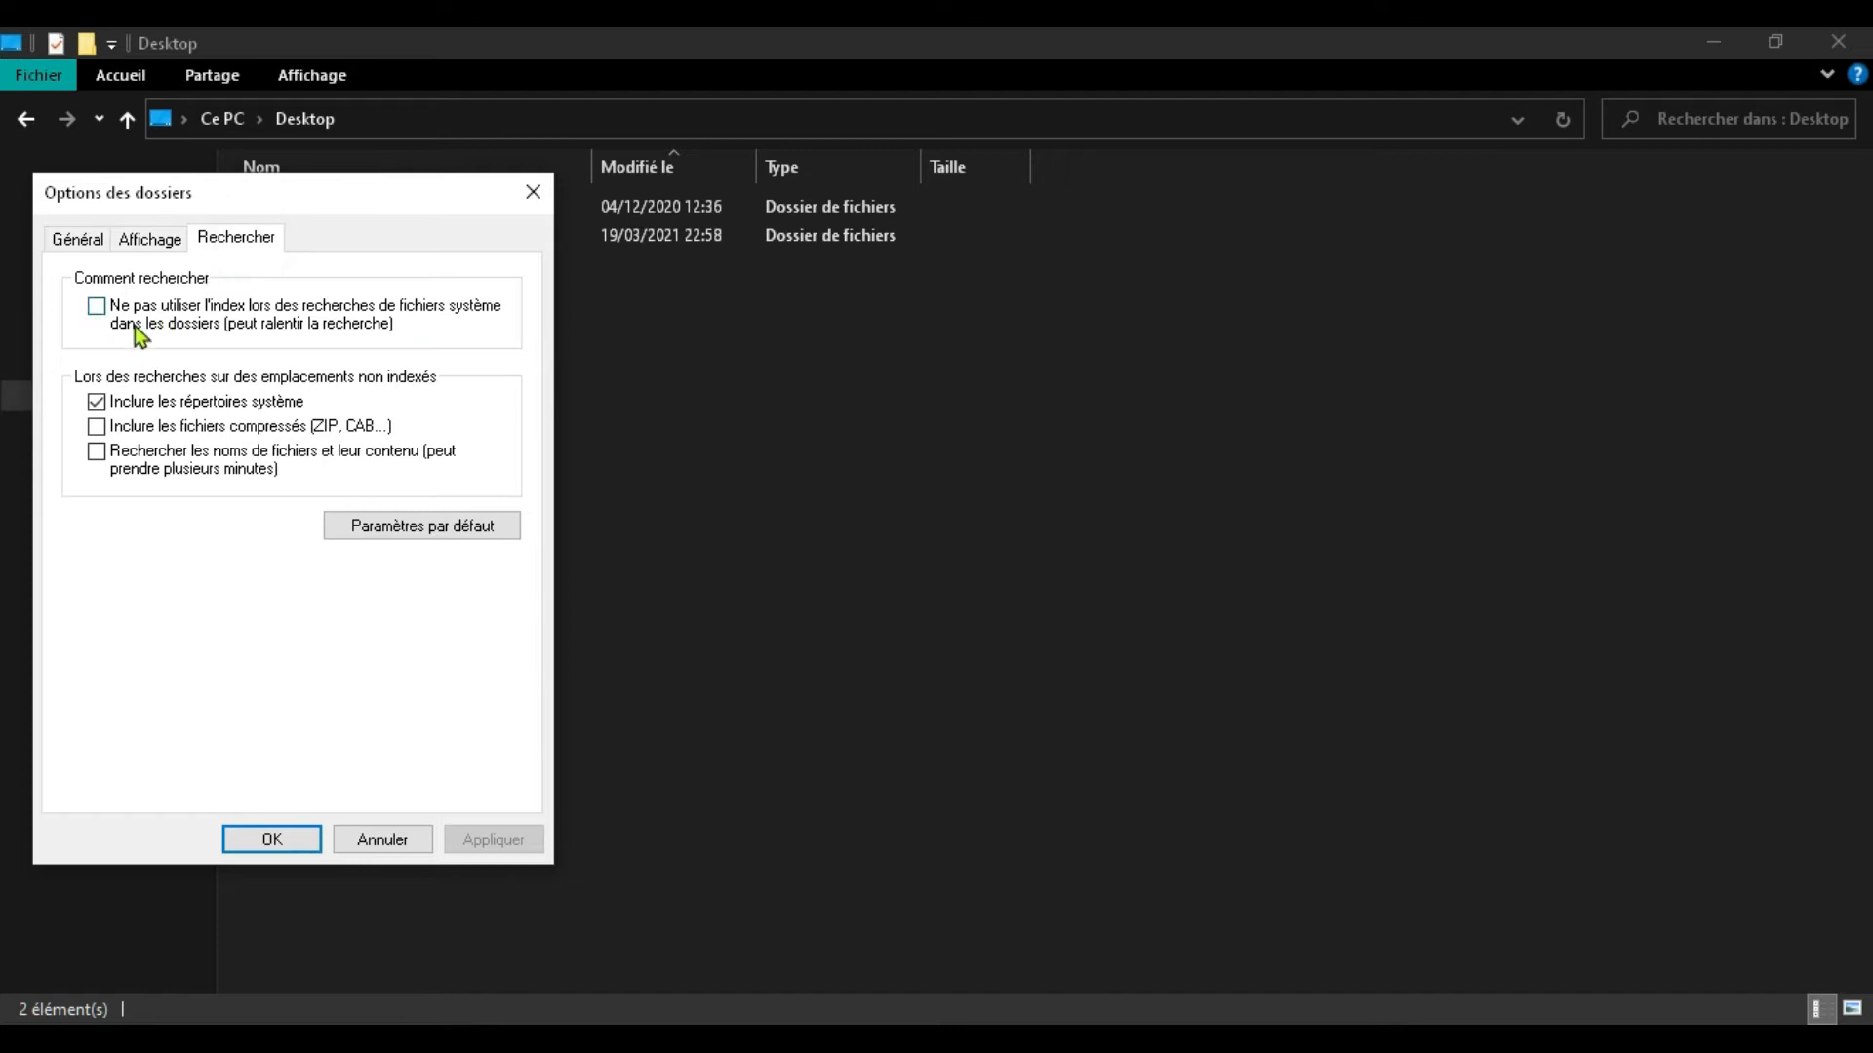
click(99, 304)
click(99, 303)
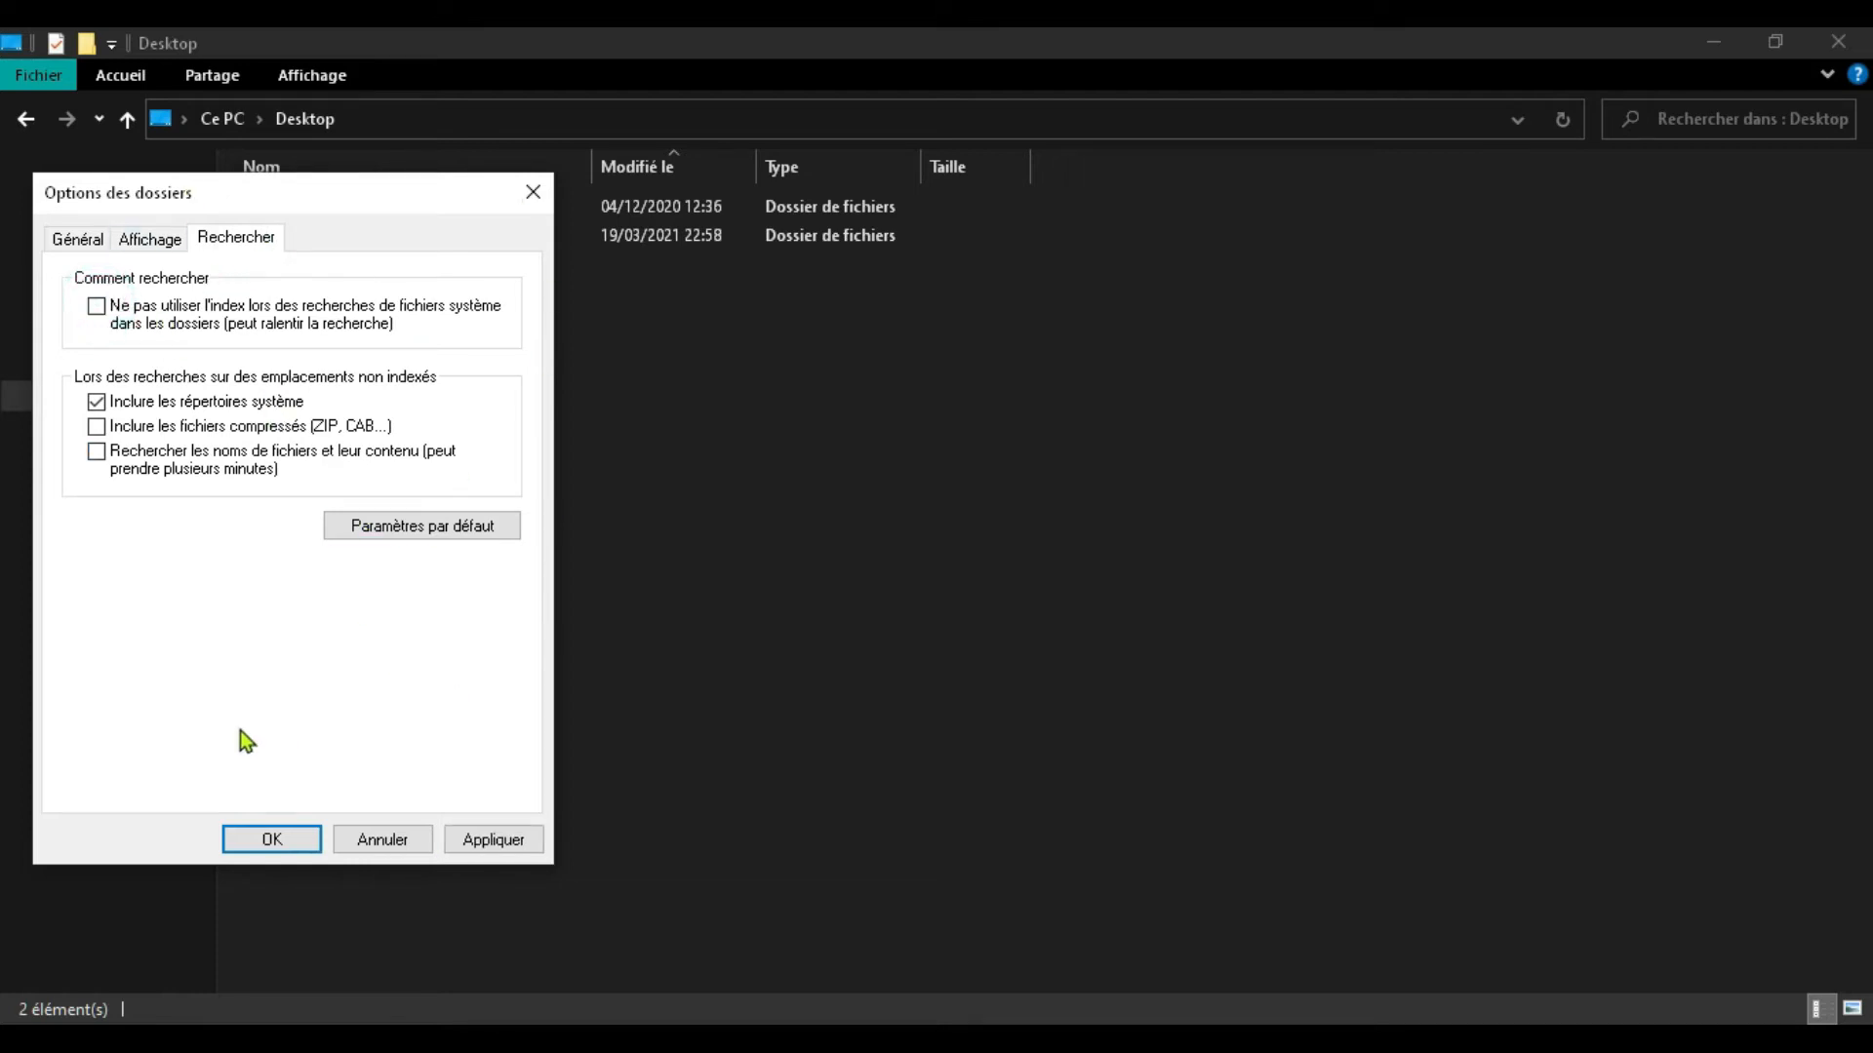
click(488, 839)
click(280, 839)
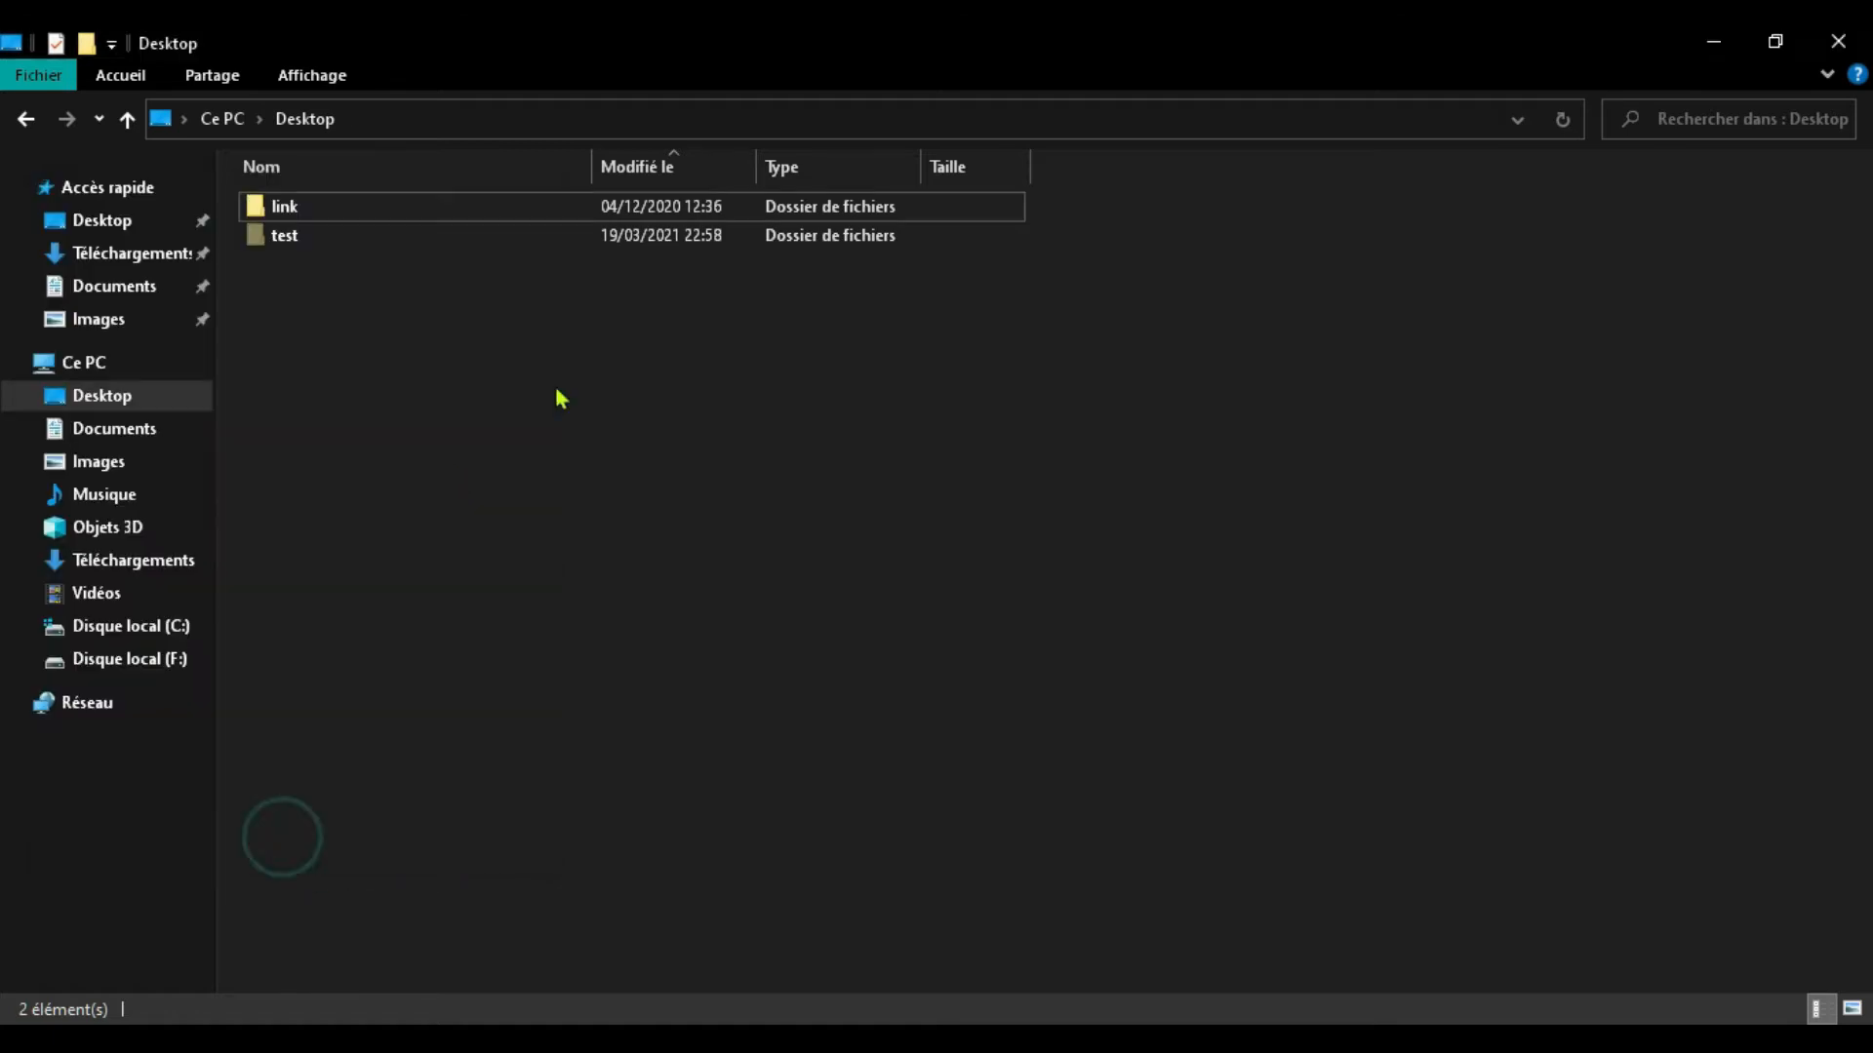
Select the test folder and turn off the display of hidden items
click(435, 237)
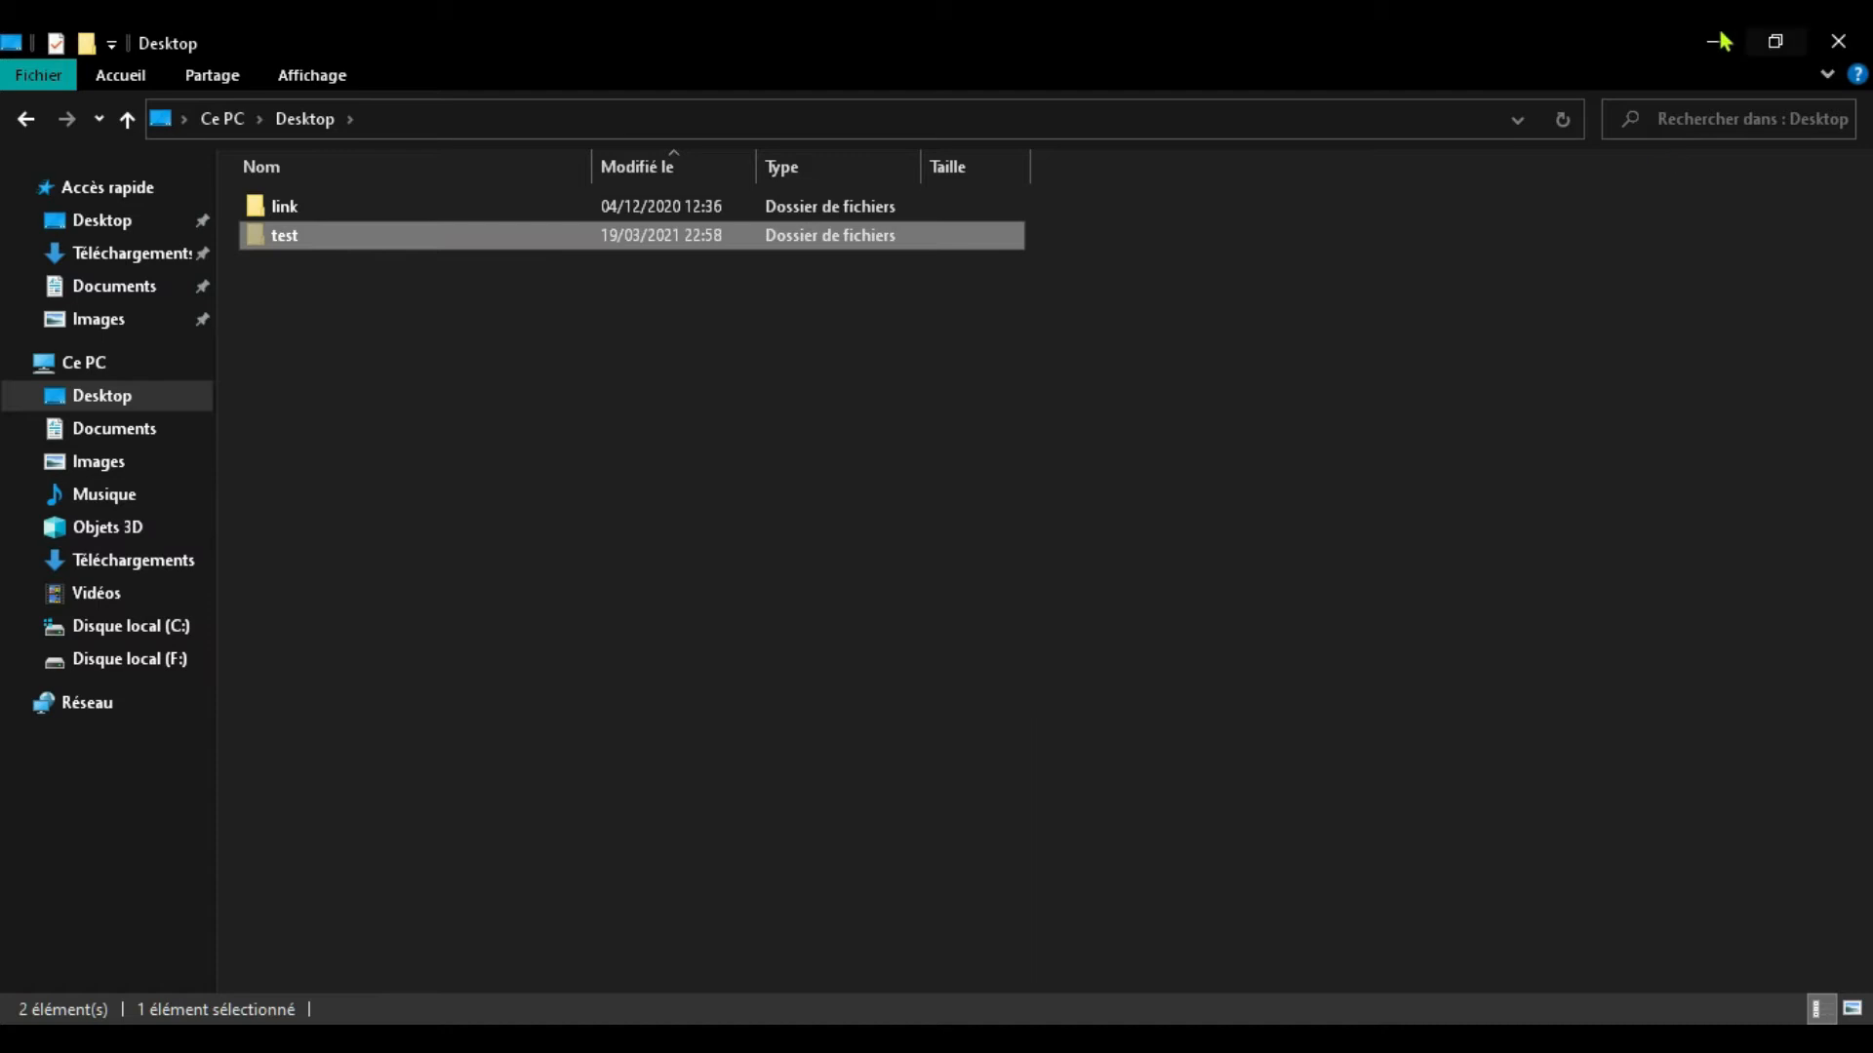
click(308, 76)
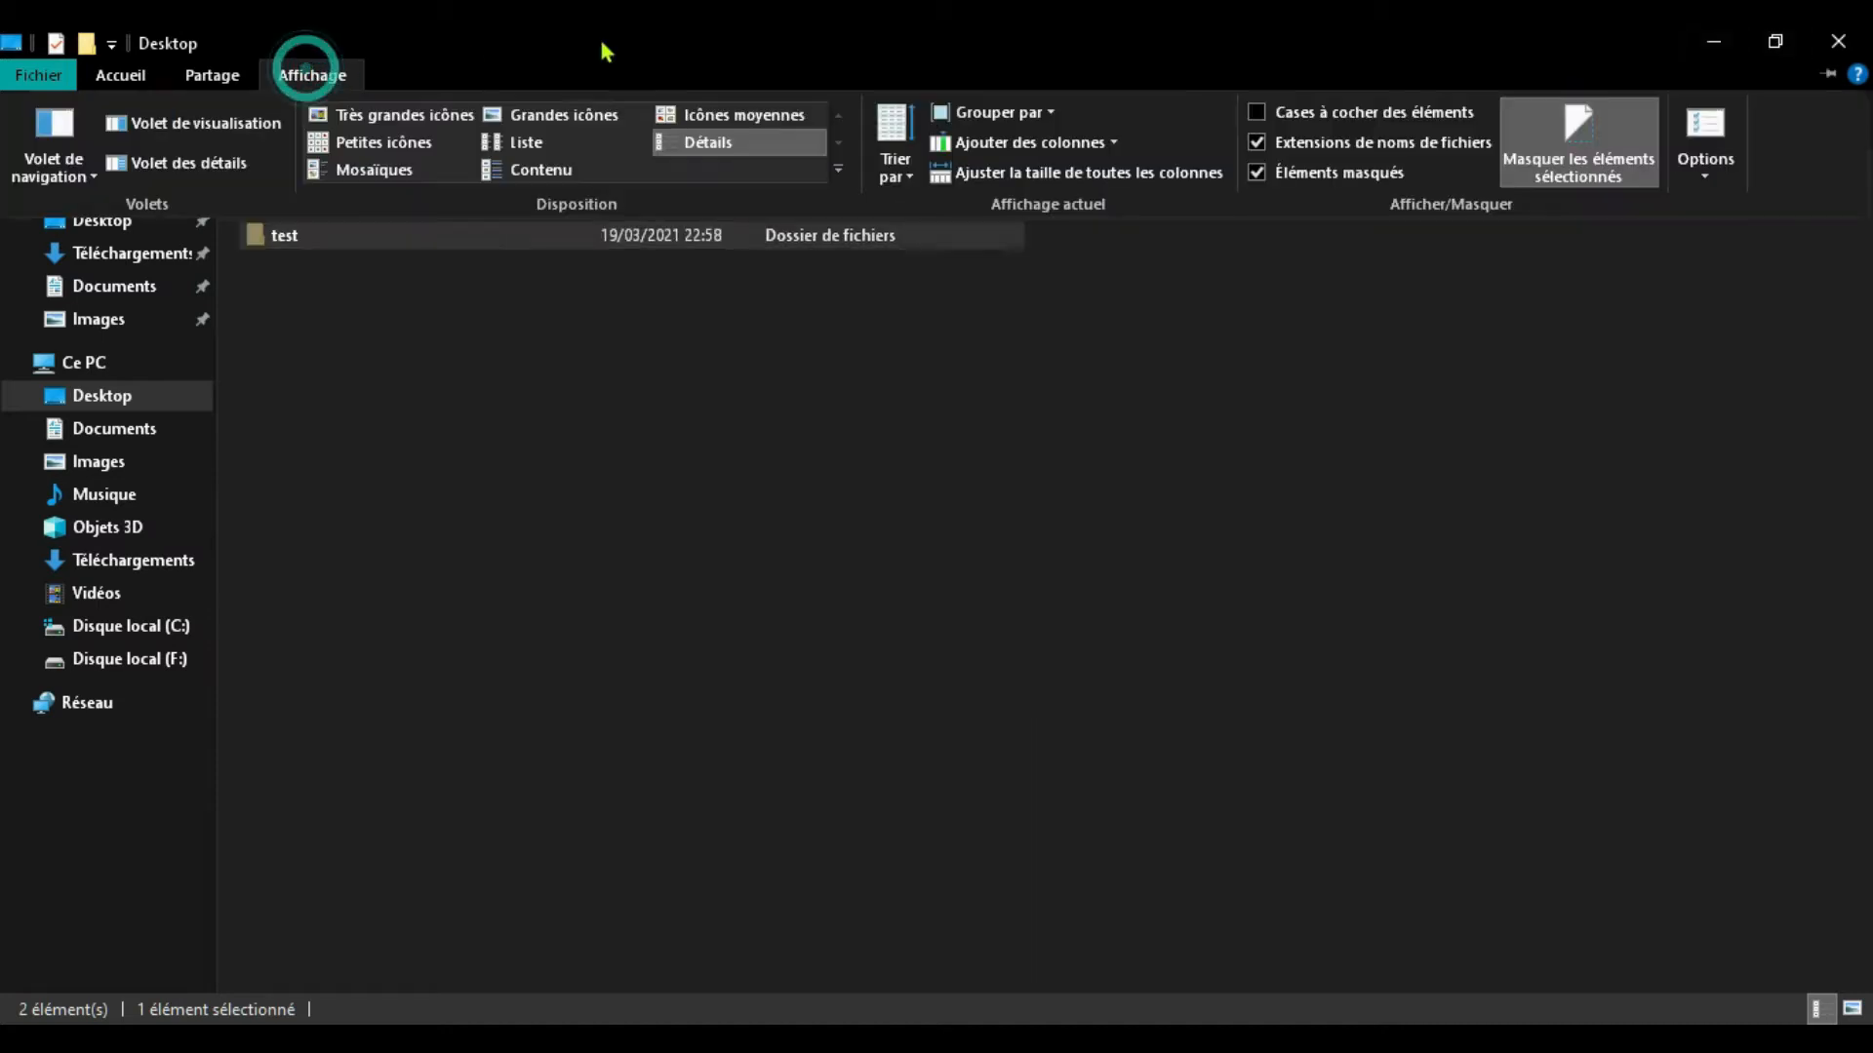
click(1256, 173)
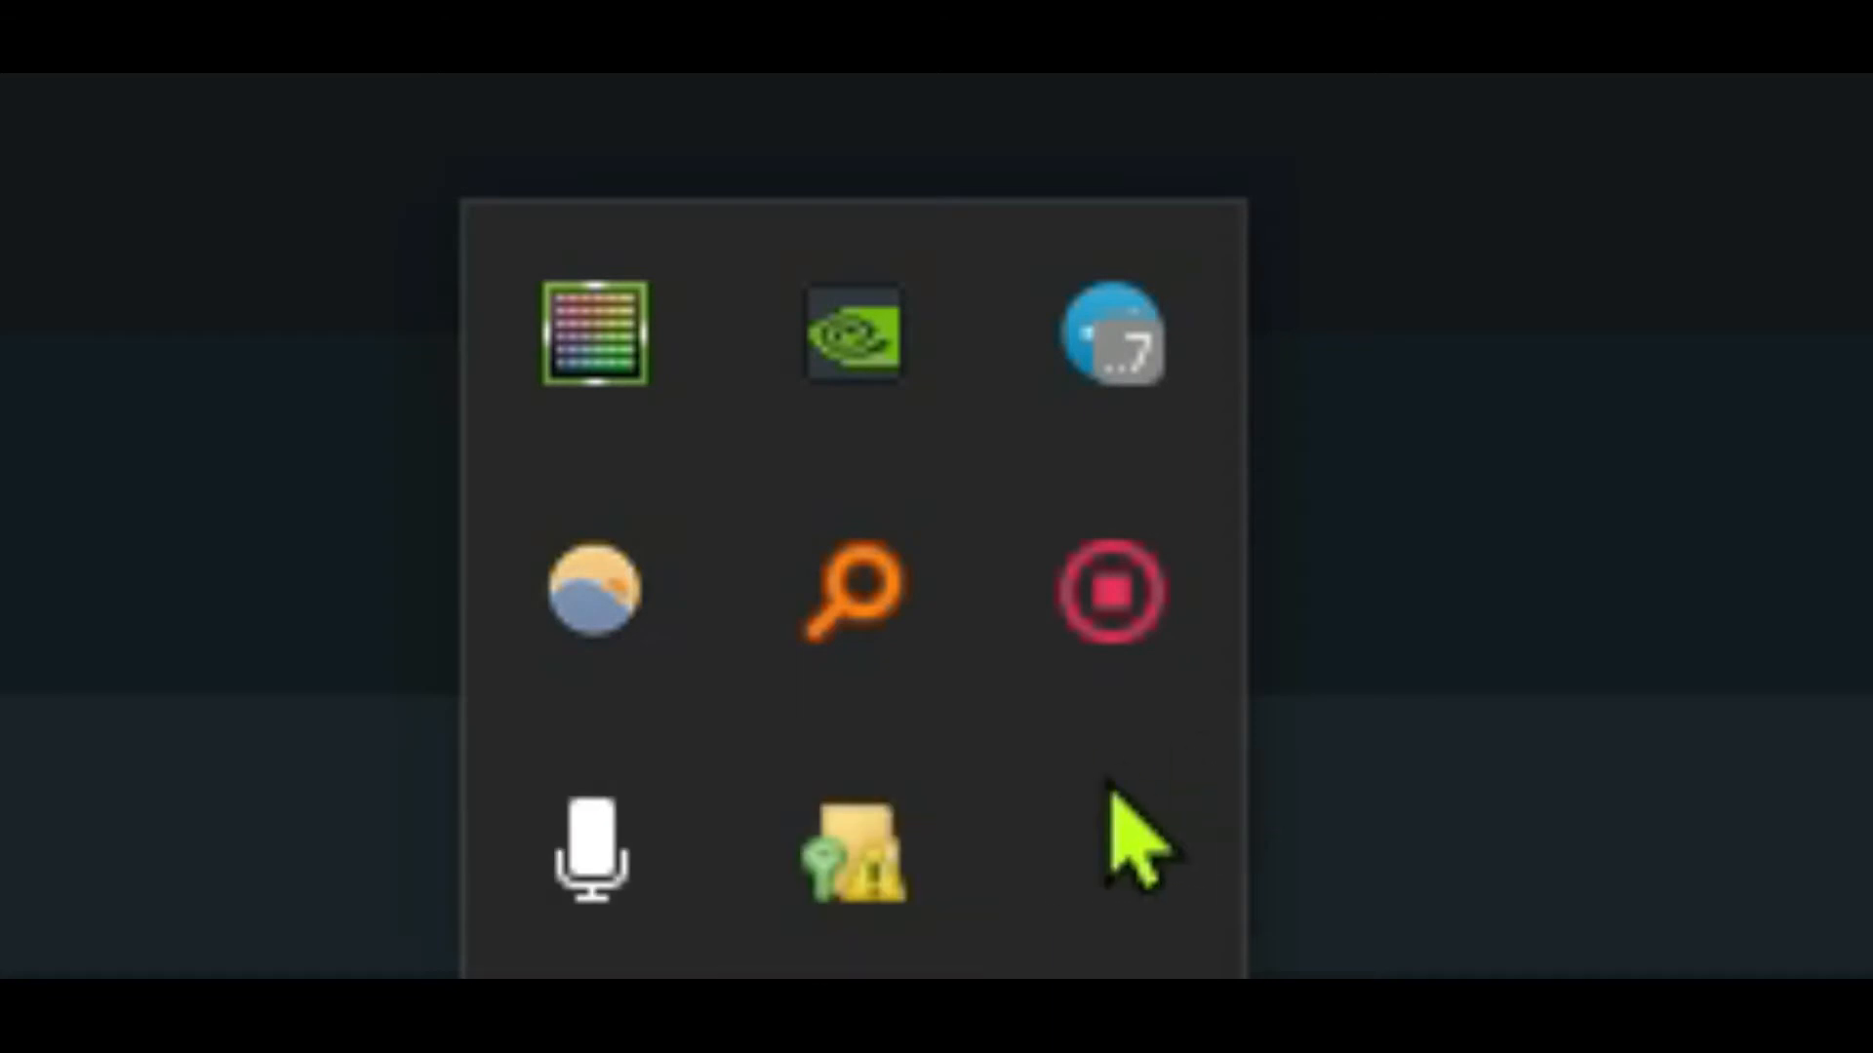
Start backing up the EFS certificate and key now, accepting the PKCS #12 (.PFX) export format with its default options
click(891, 860)
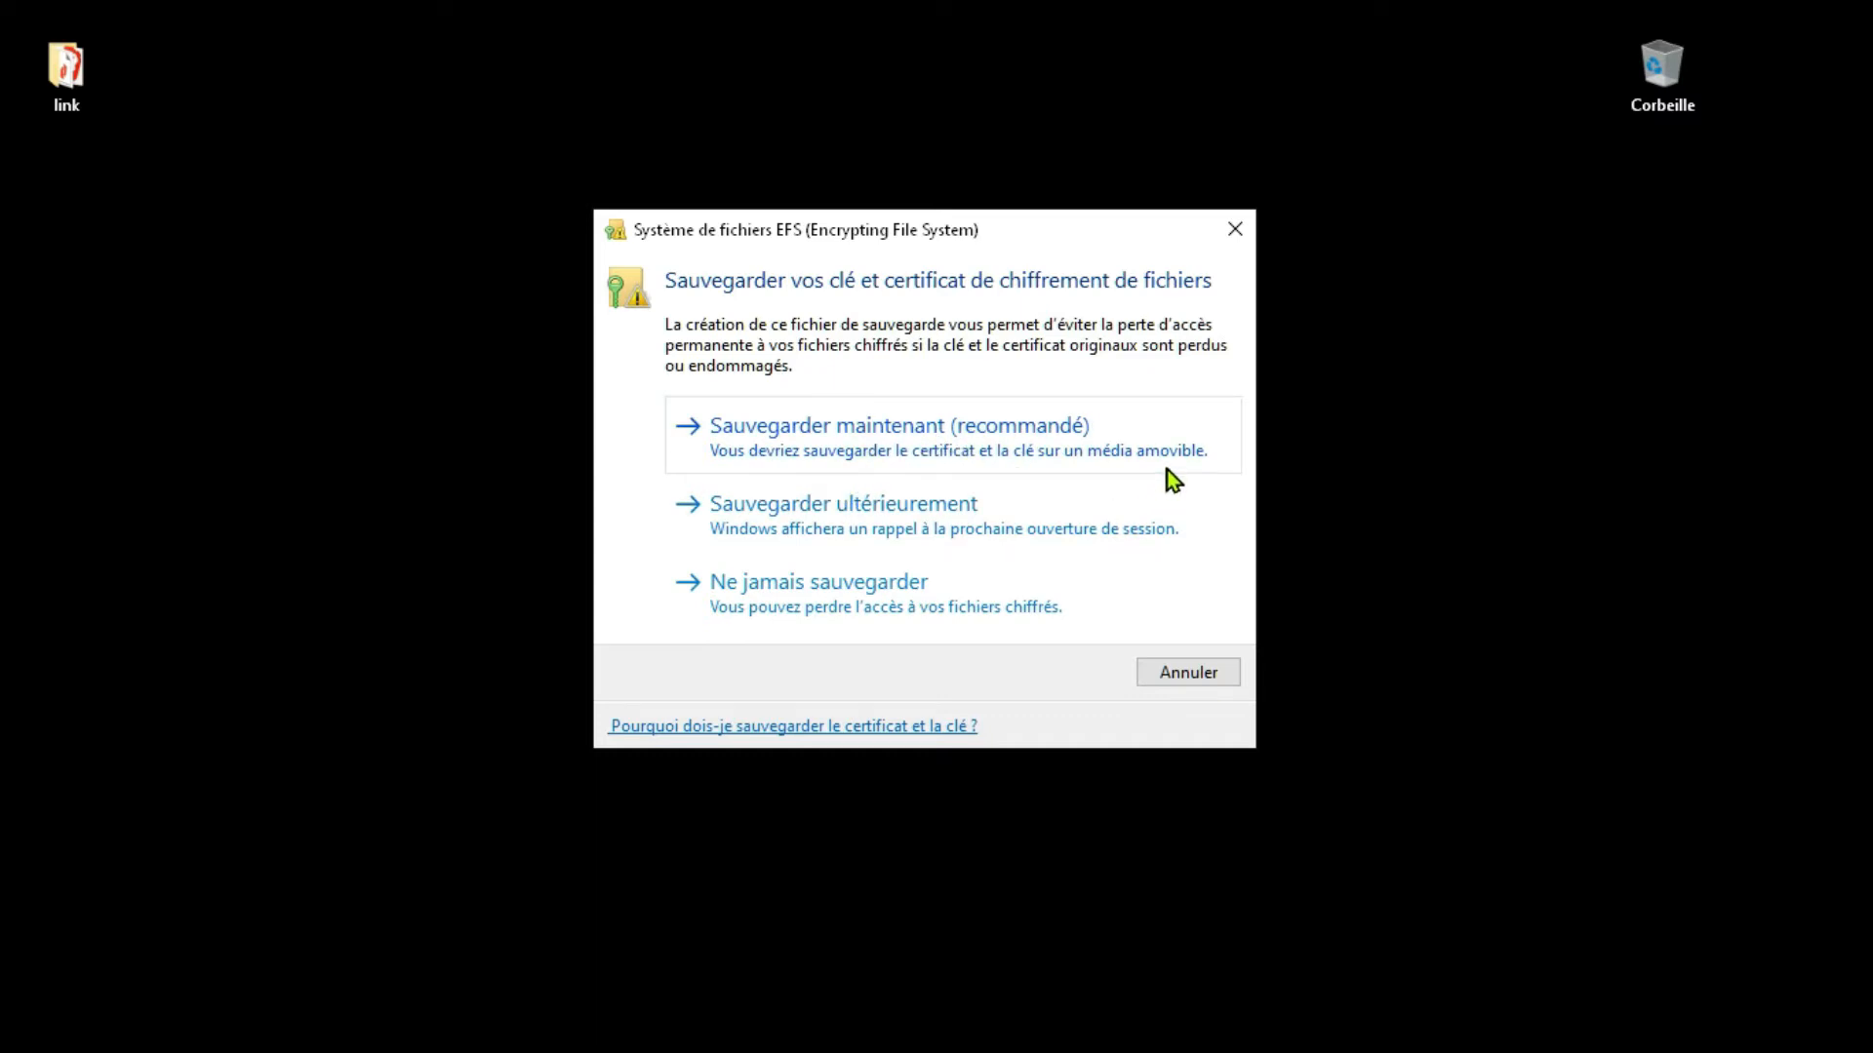
click(988, 441)
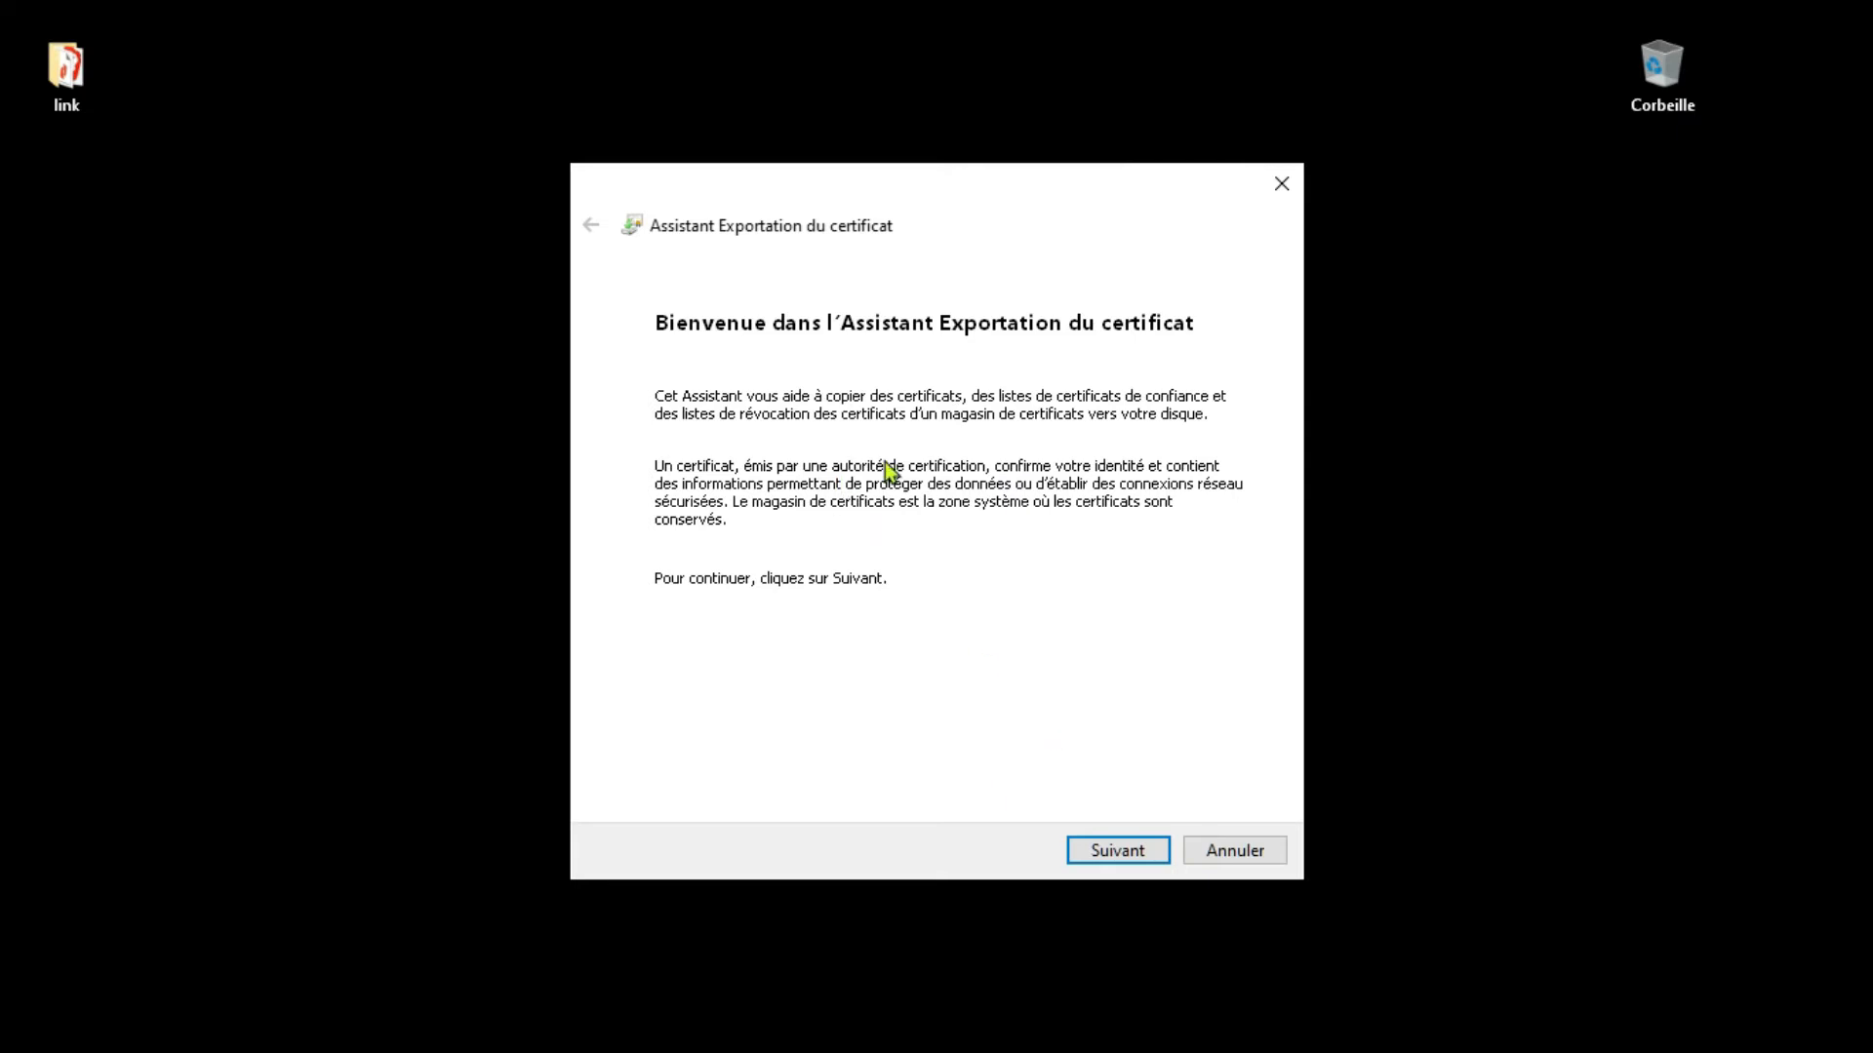
click(1117, 851)
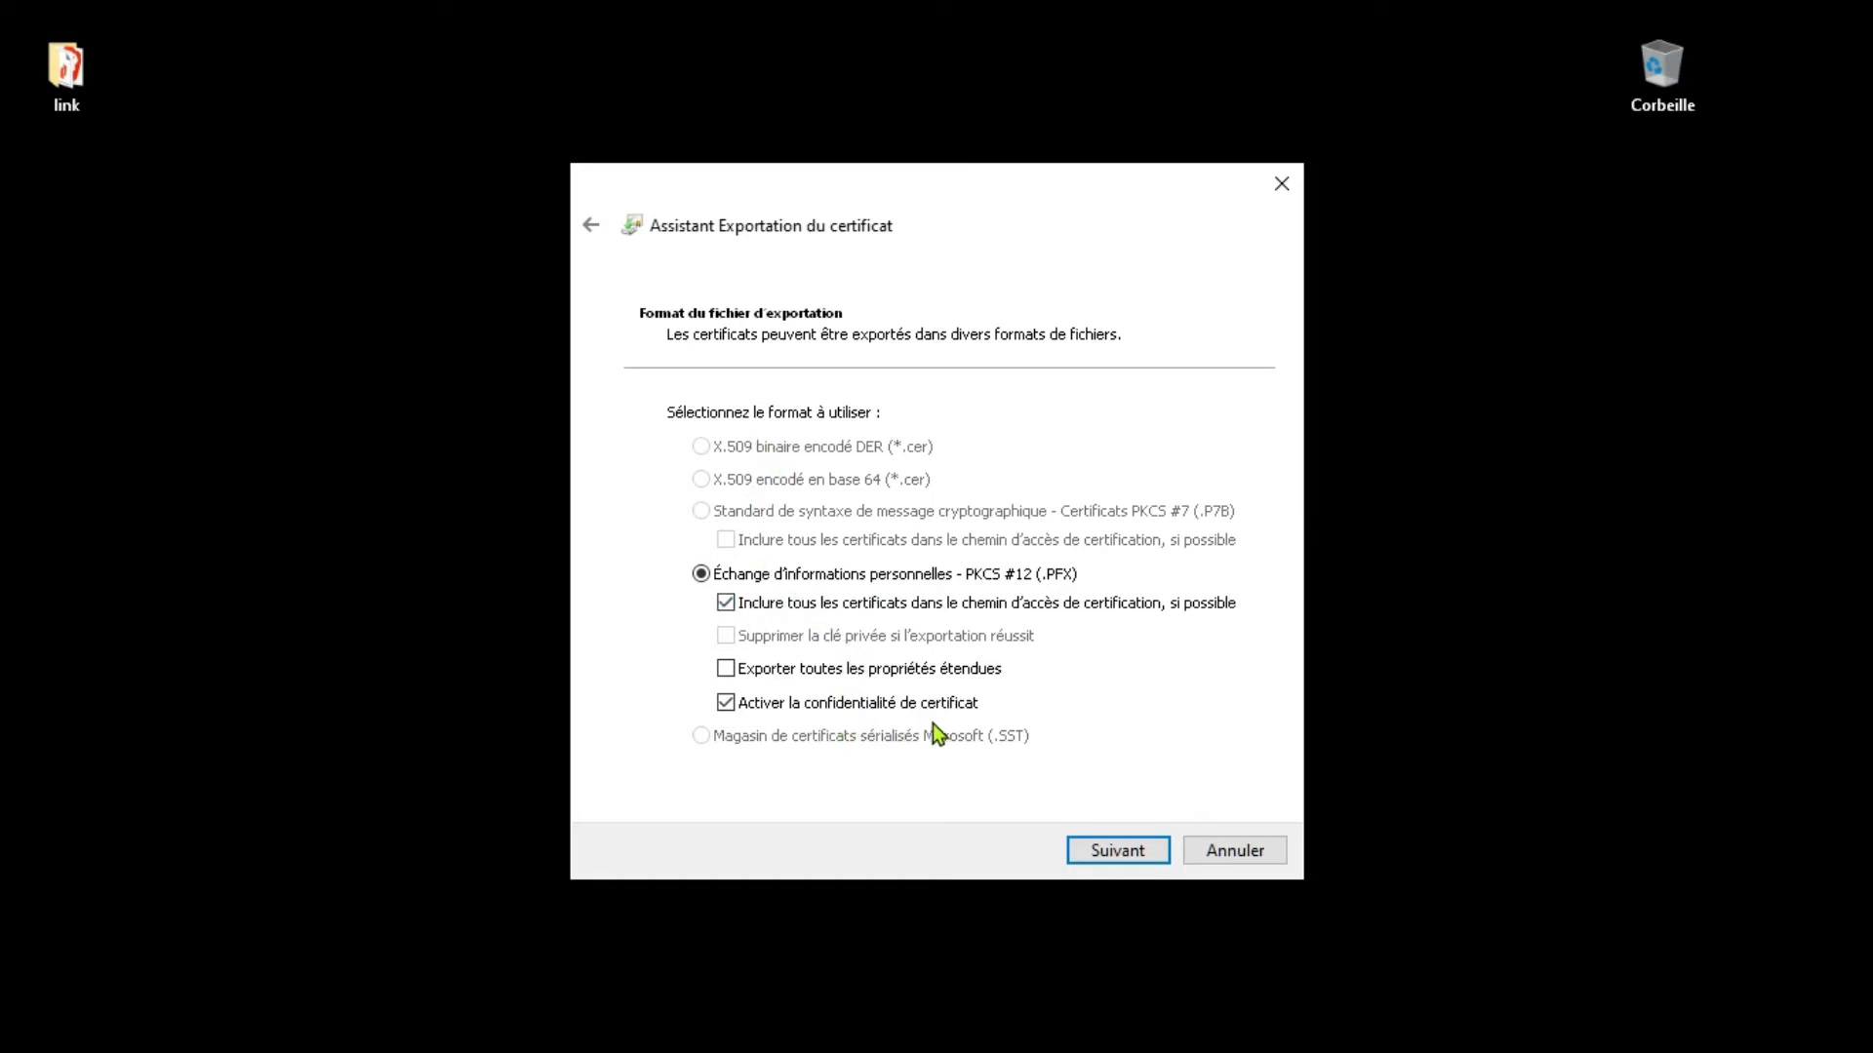
click(1136, 854)
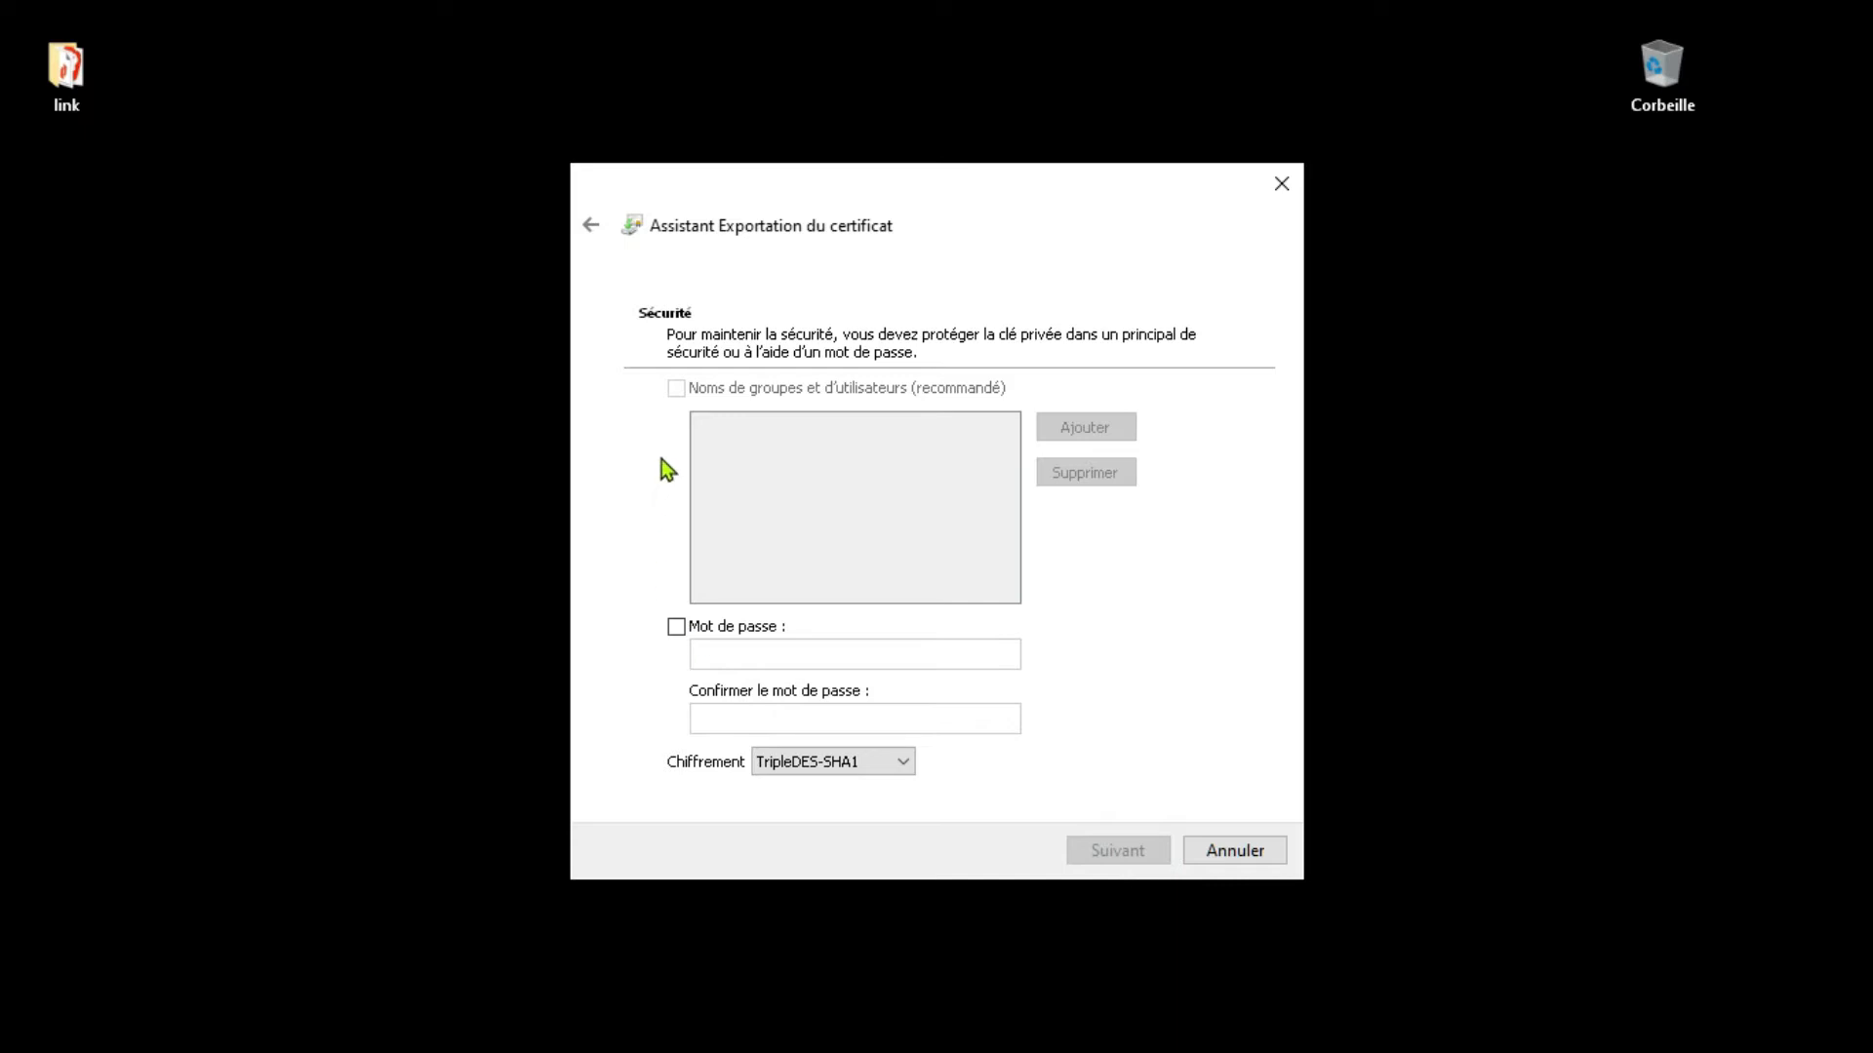
Enable password protection for the exported private key, then enter and confirm the password
click(676, 627)
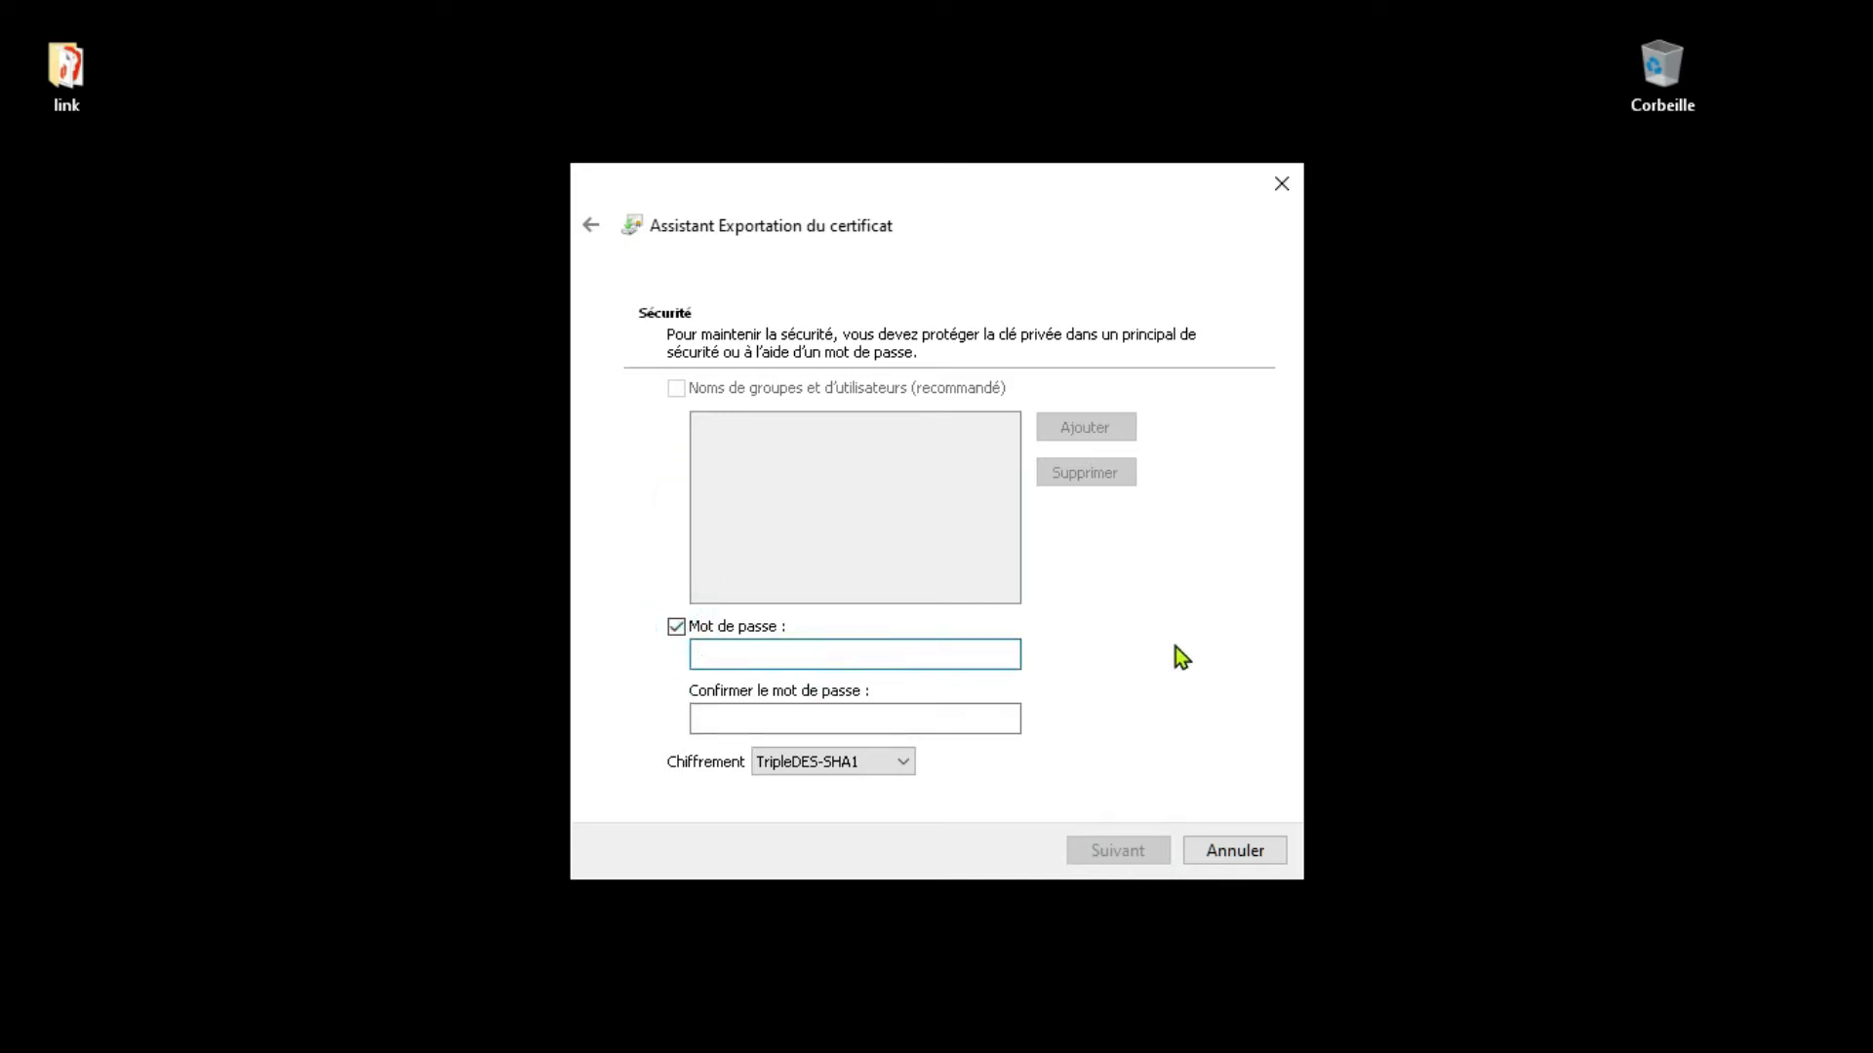
text(••)
key(BackSpace)
key(BackSpace)
text(••••••••••)
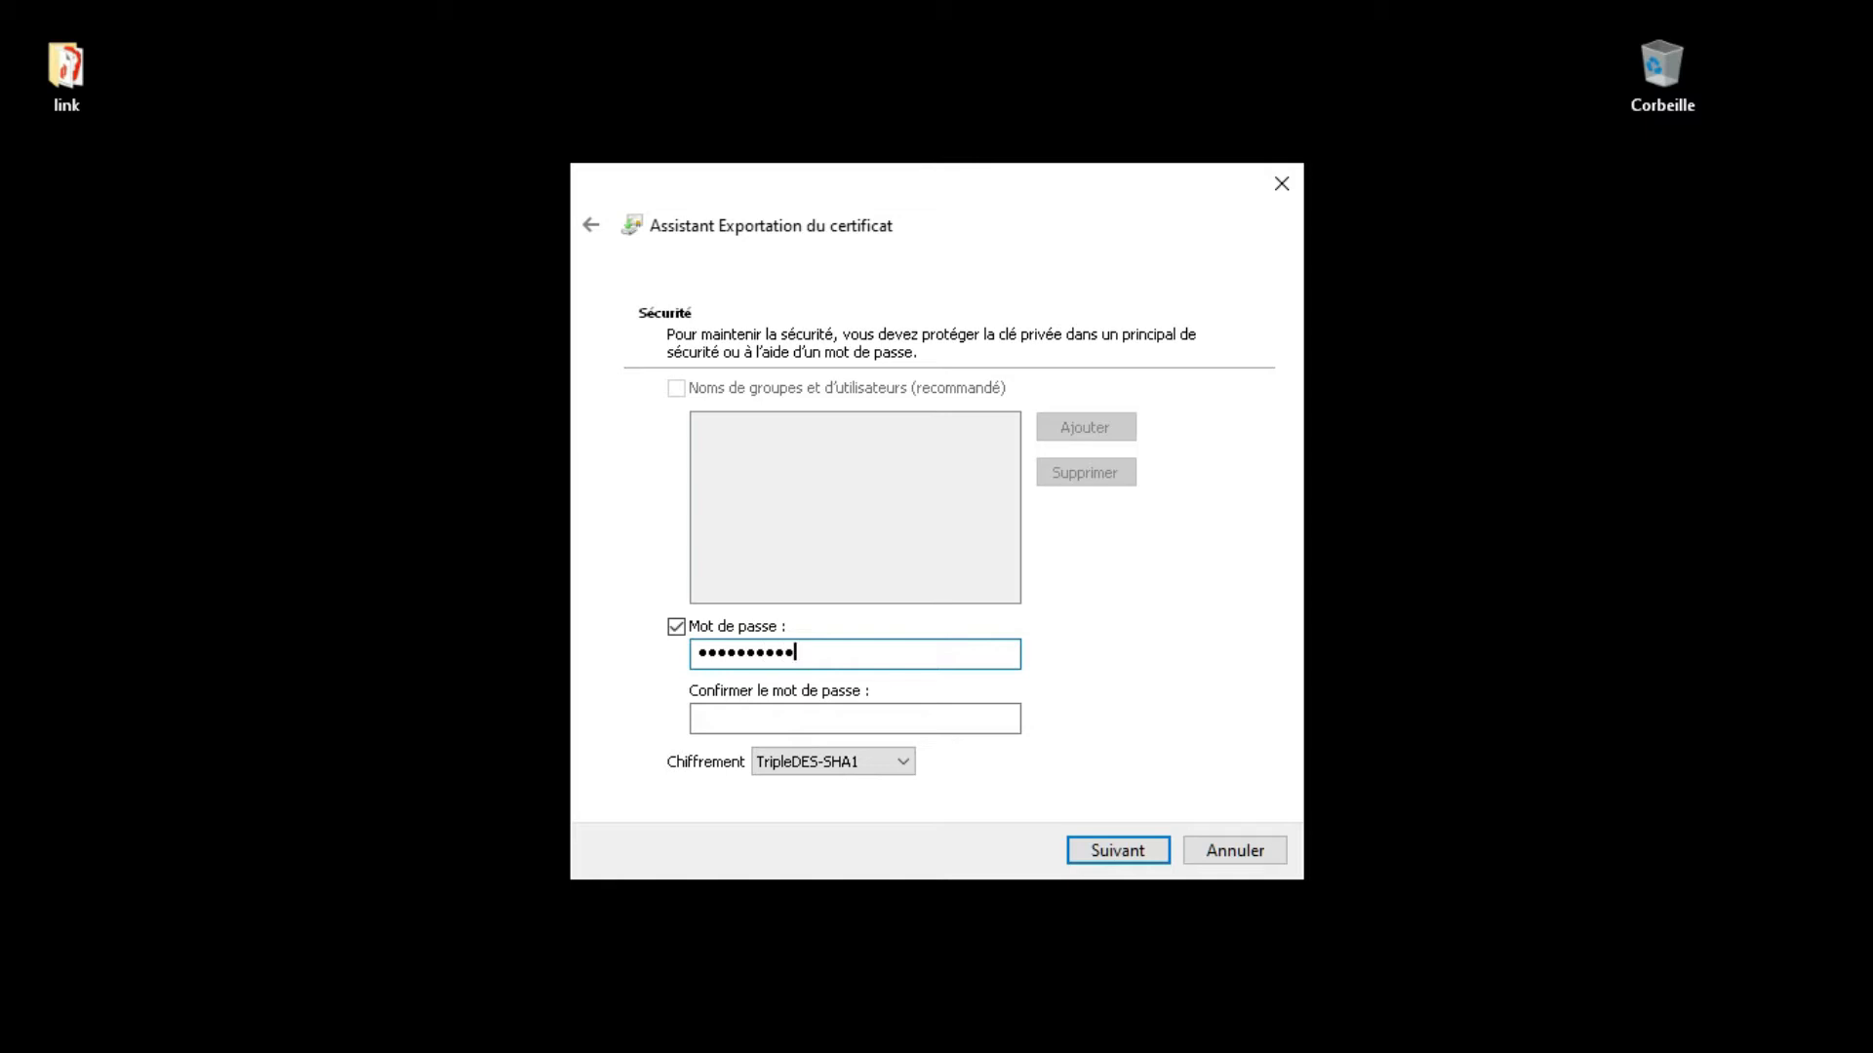
key(Tab)
text(••••••••••)
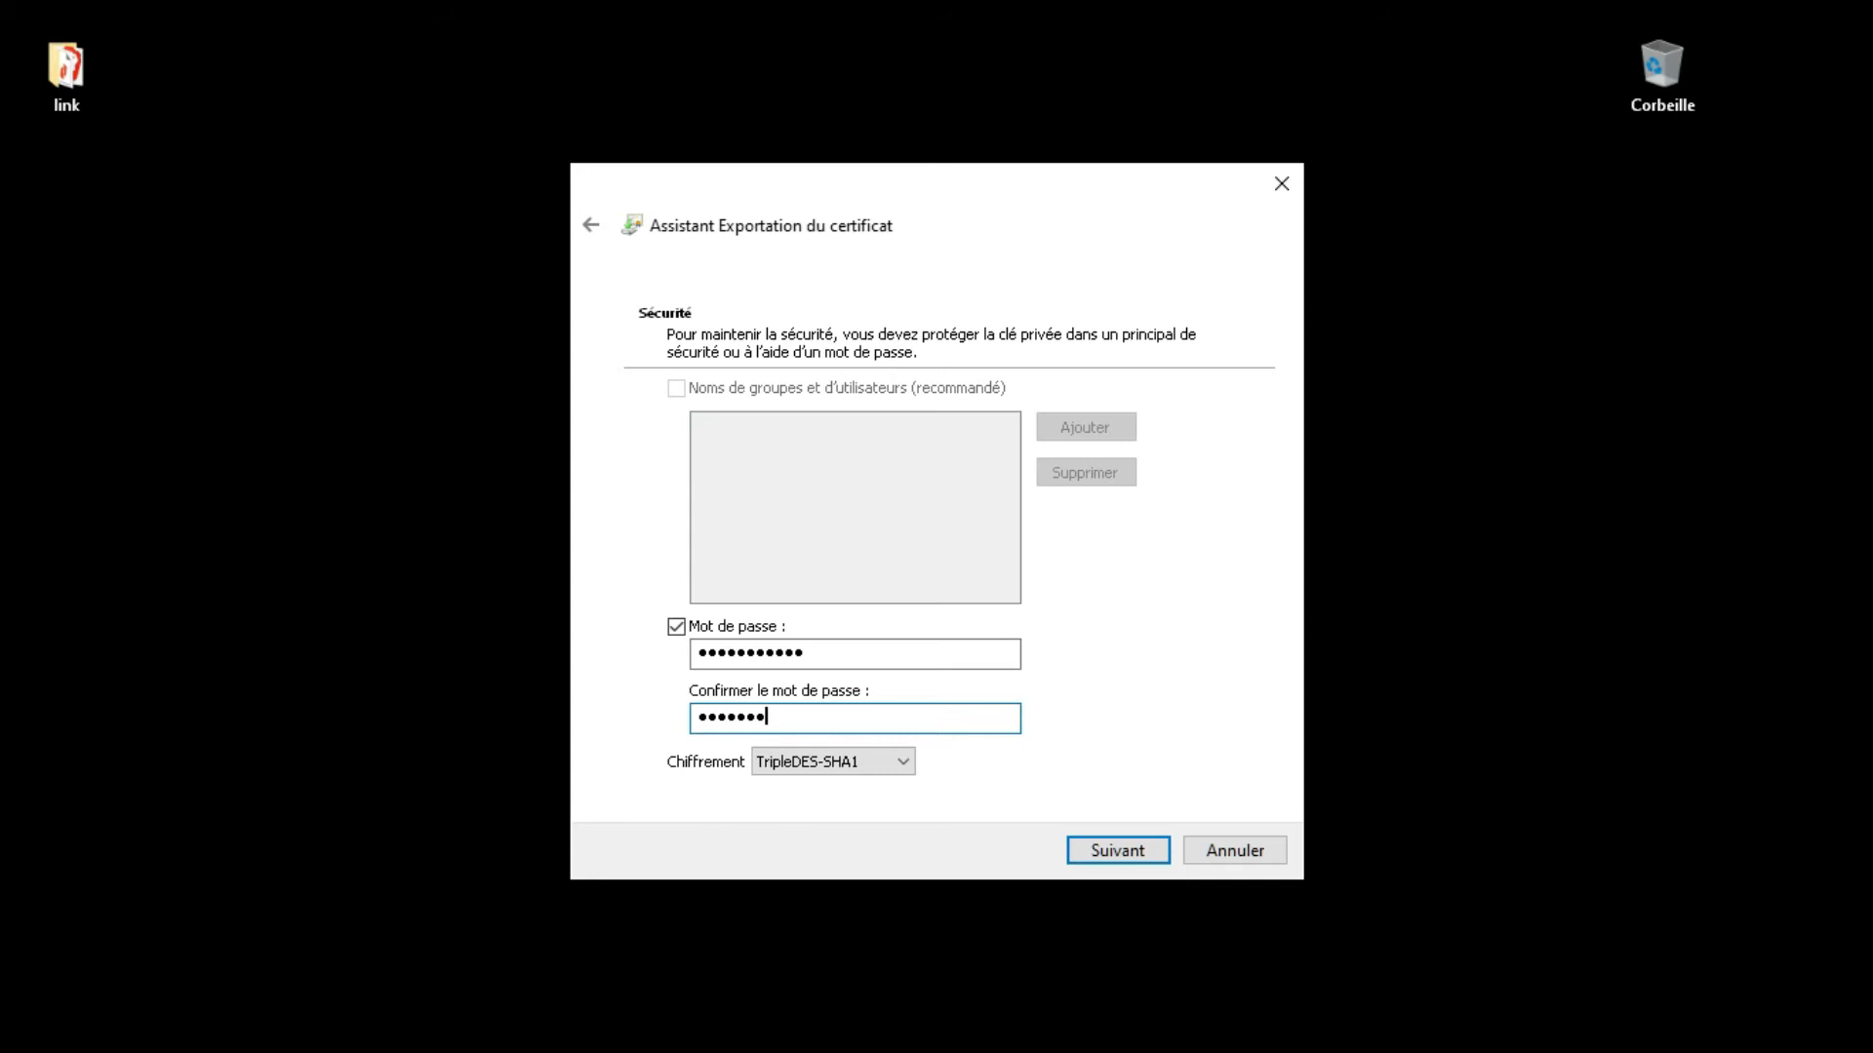
Choose TripleDES-SHA1 as the export encryption and accept the security settings
click(907, 762)
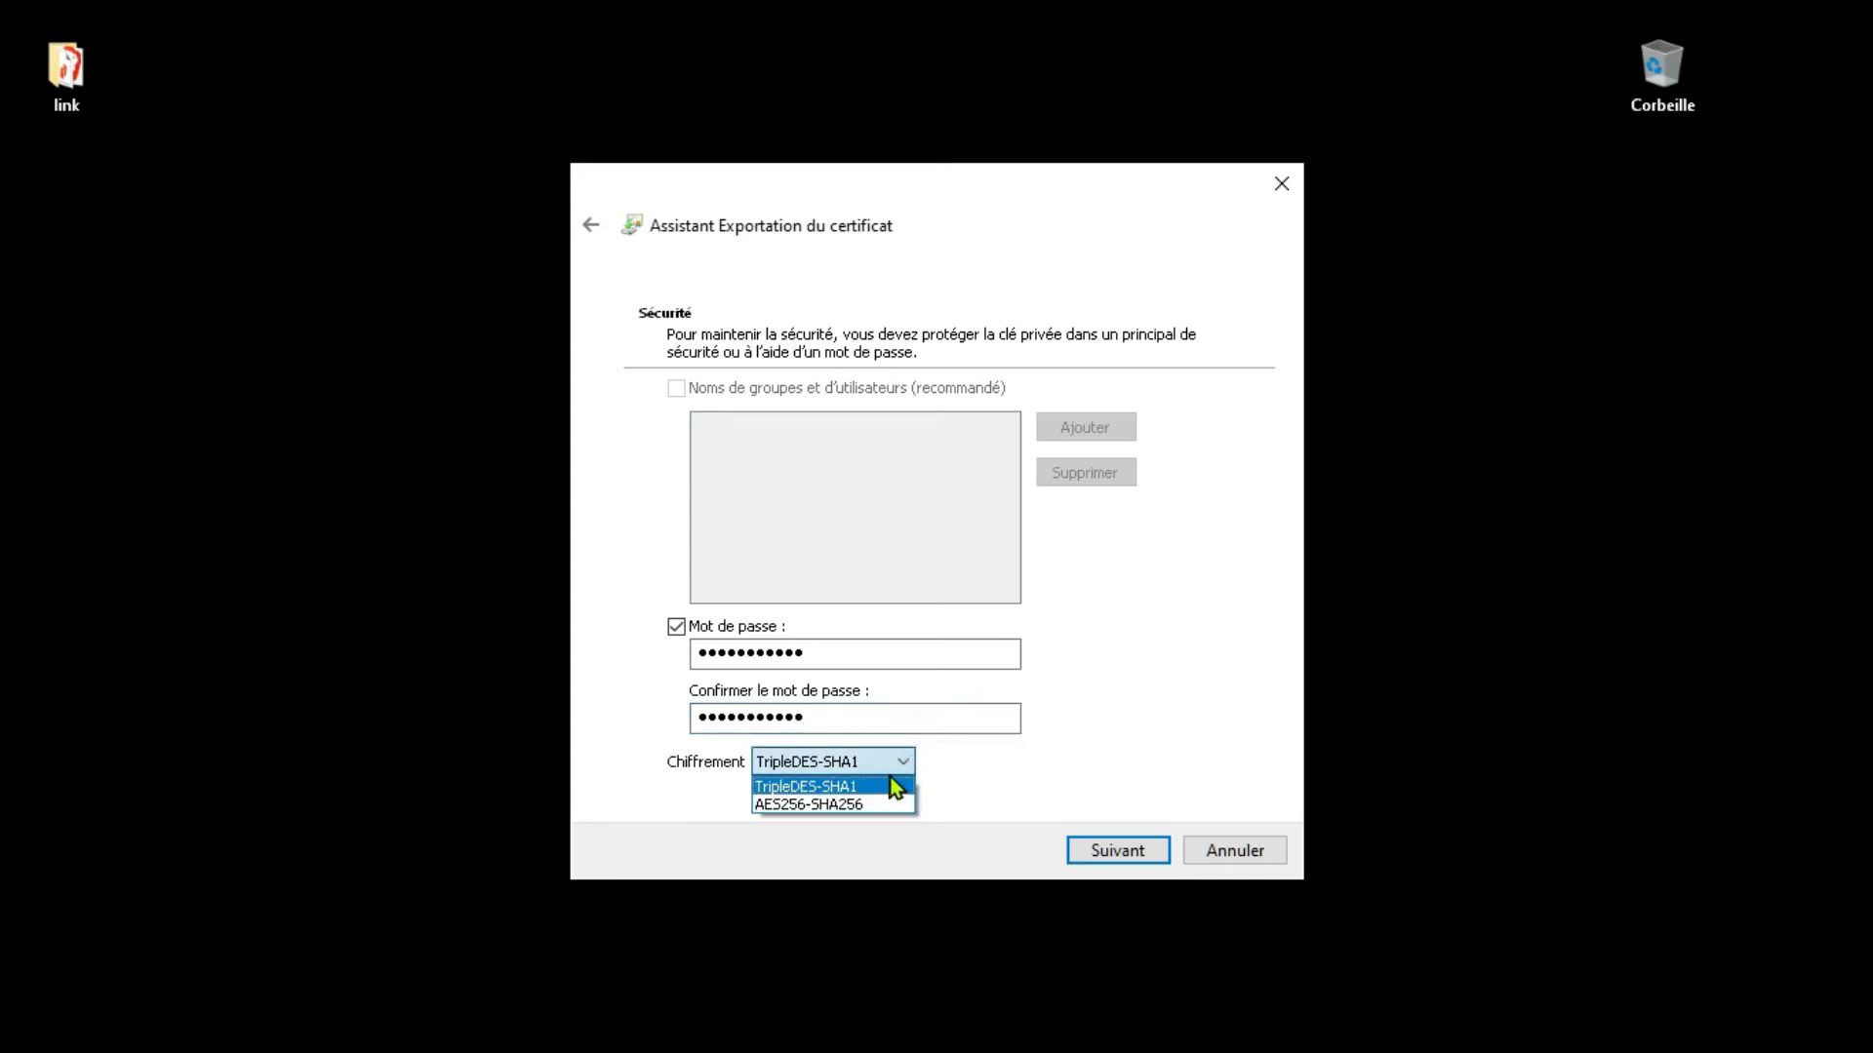
click(831, 788)
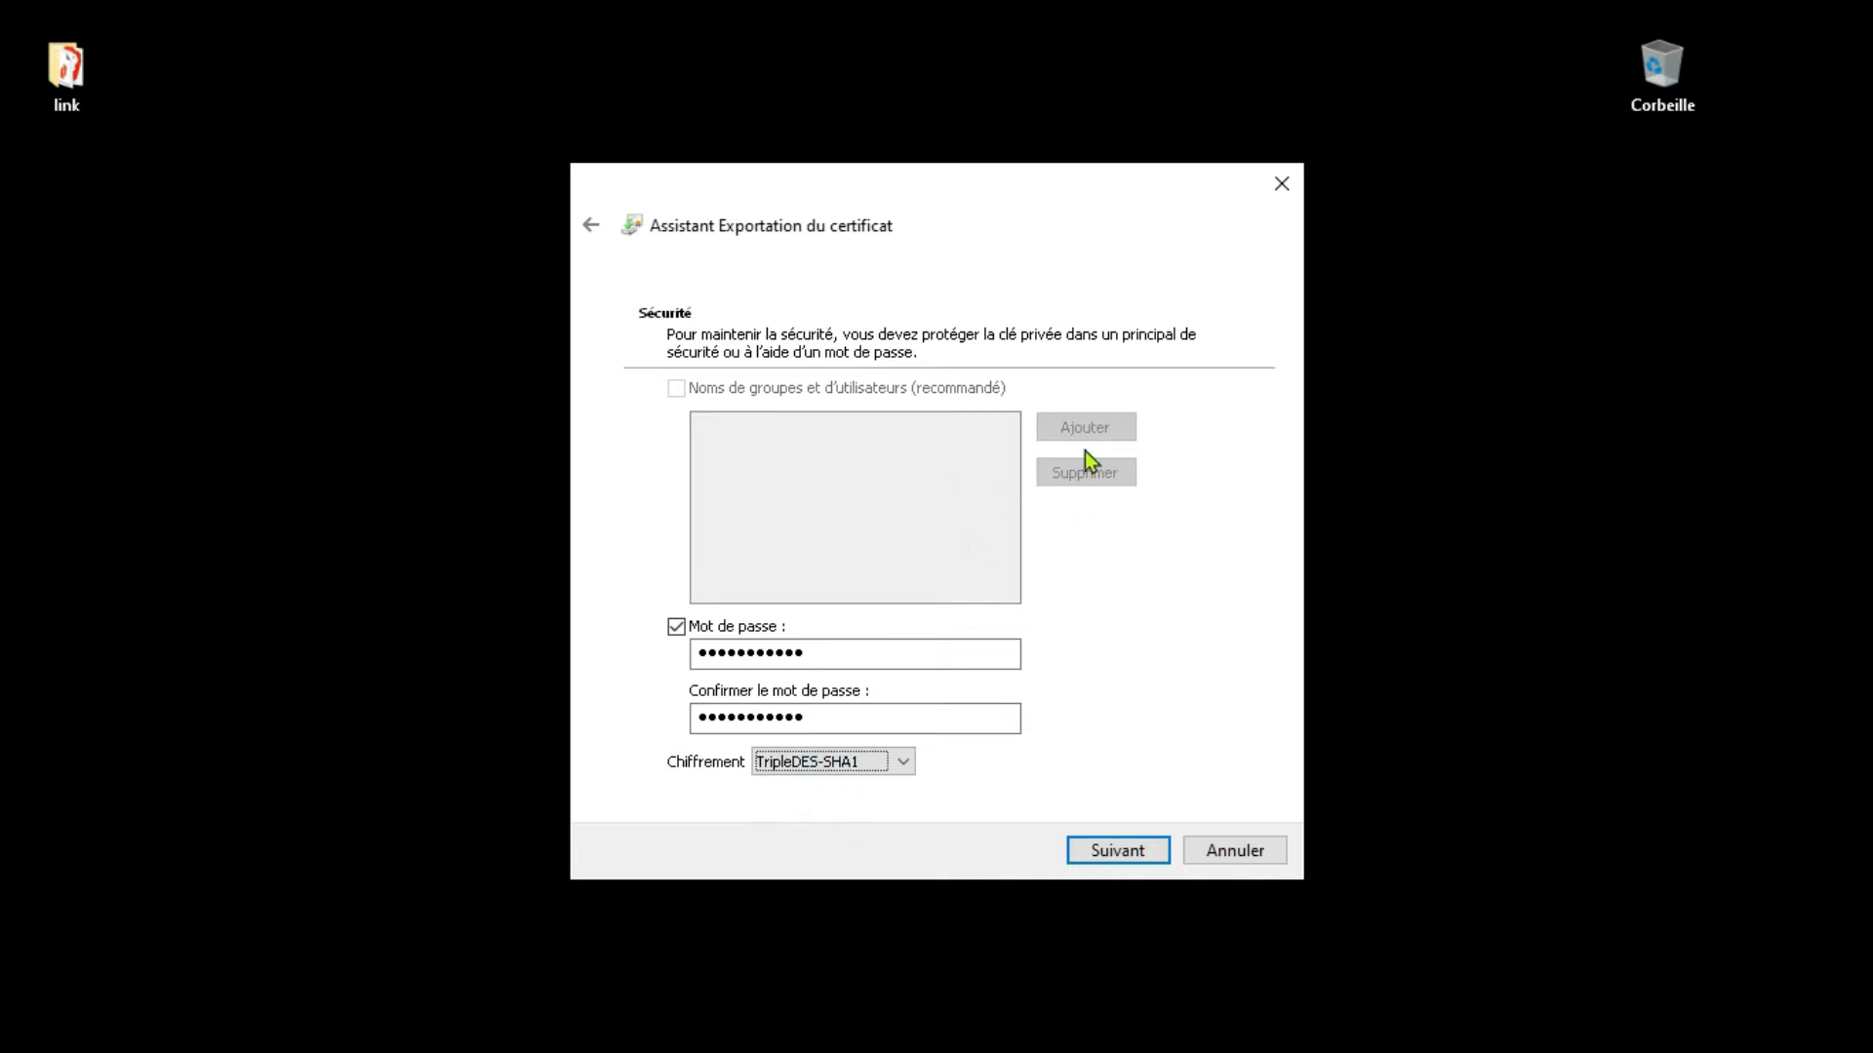
click(1118, 851)
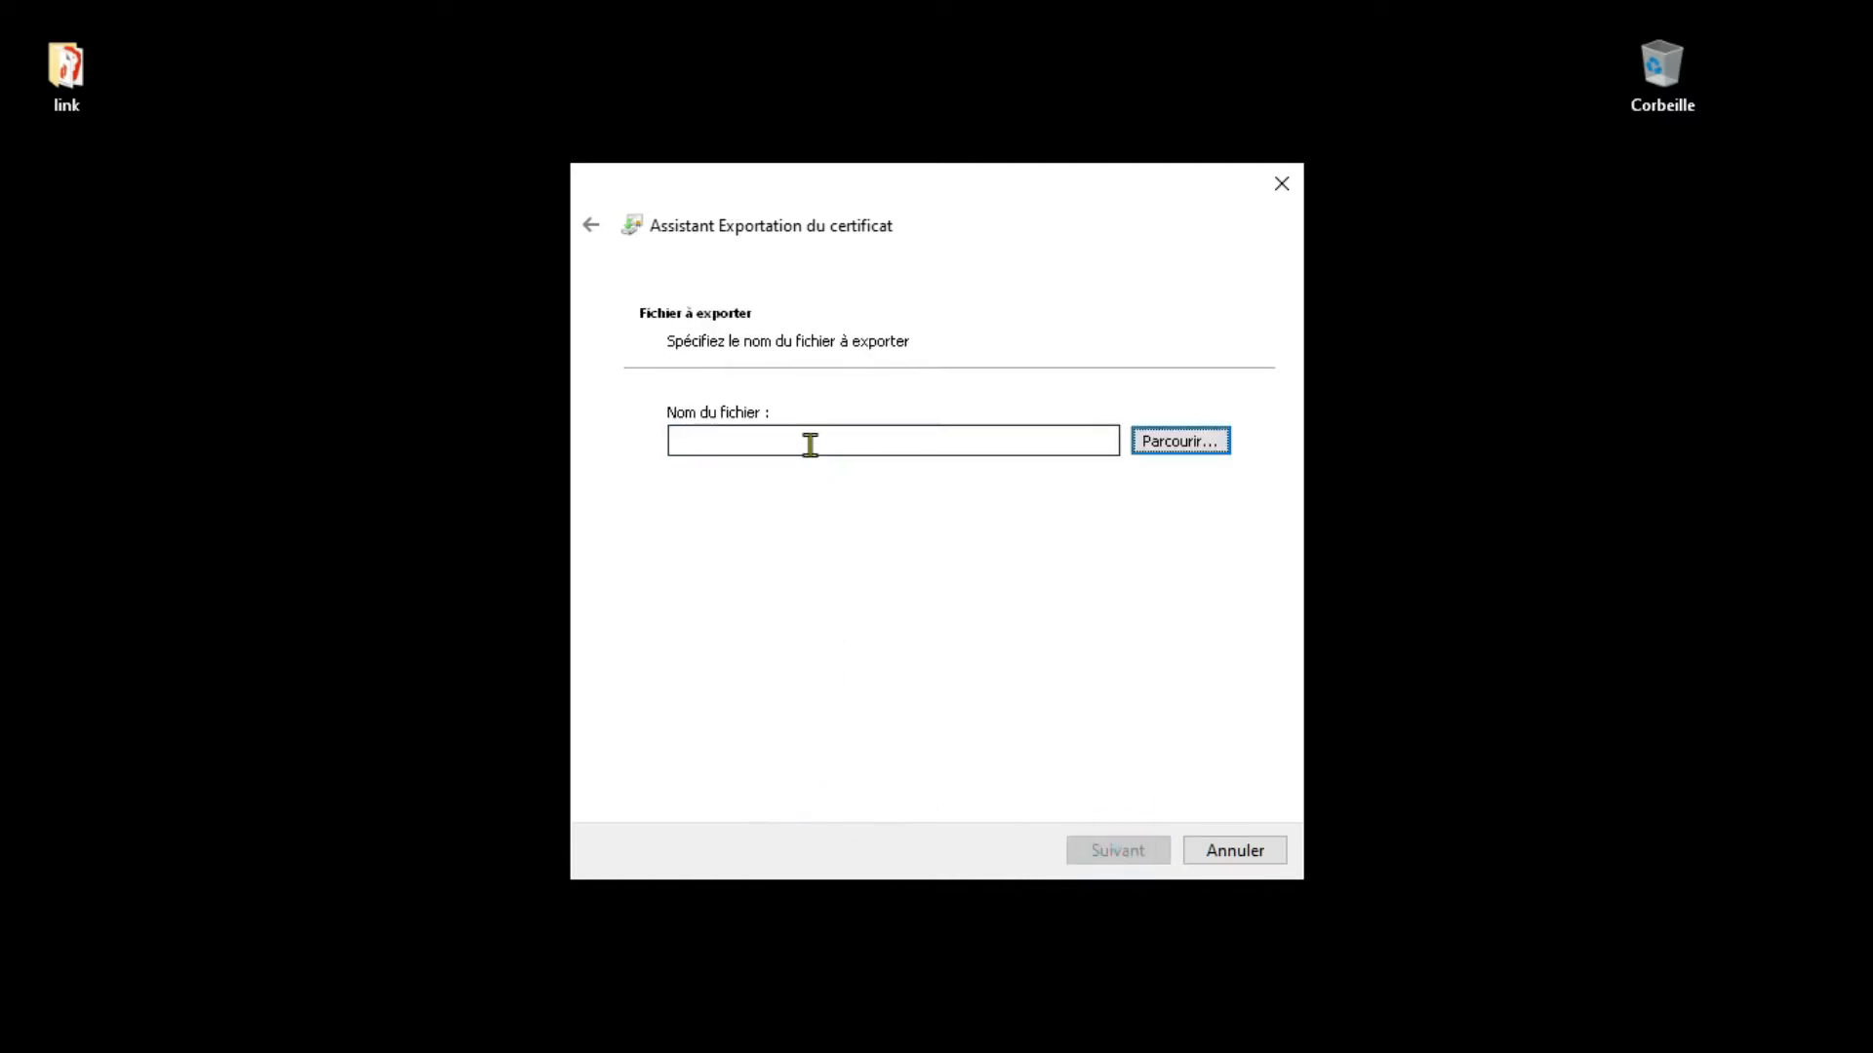
Name the export file "cles", review the export parameters and finish exporting the certificate
text(cles)
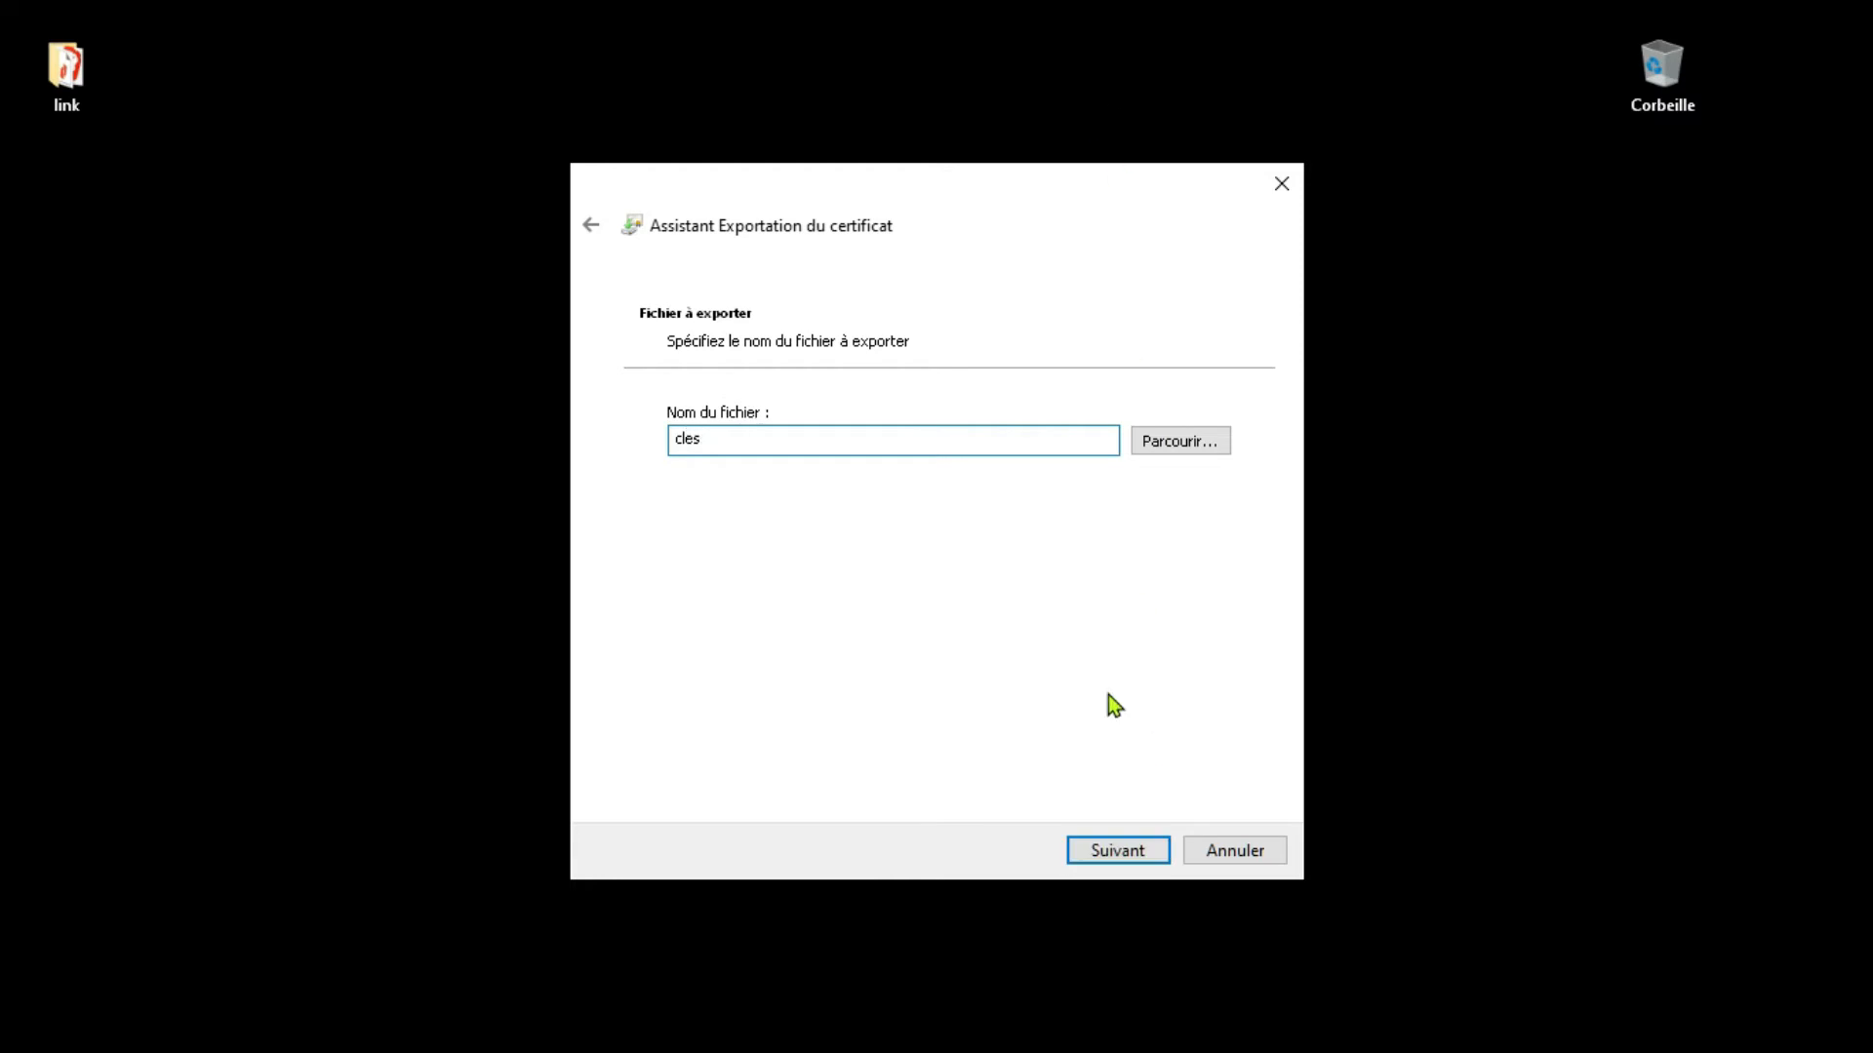
click(1114, 849)
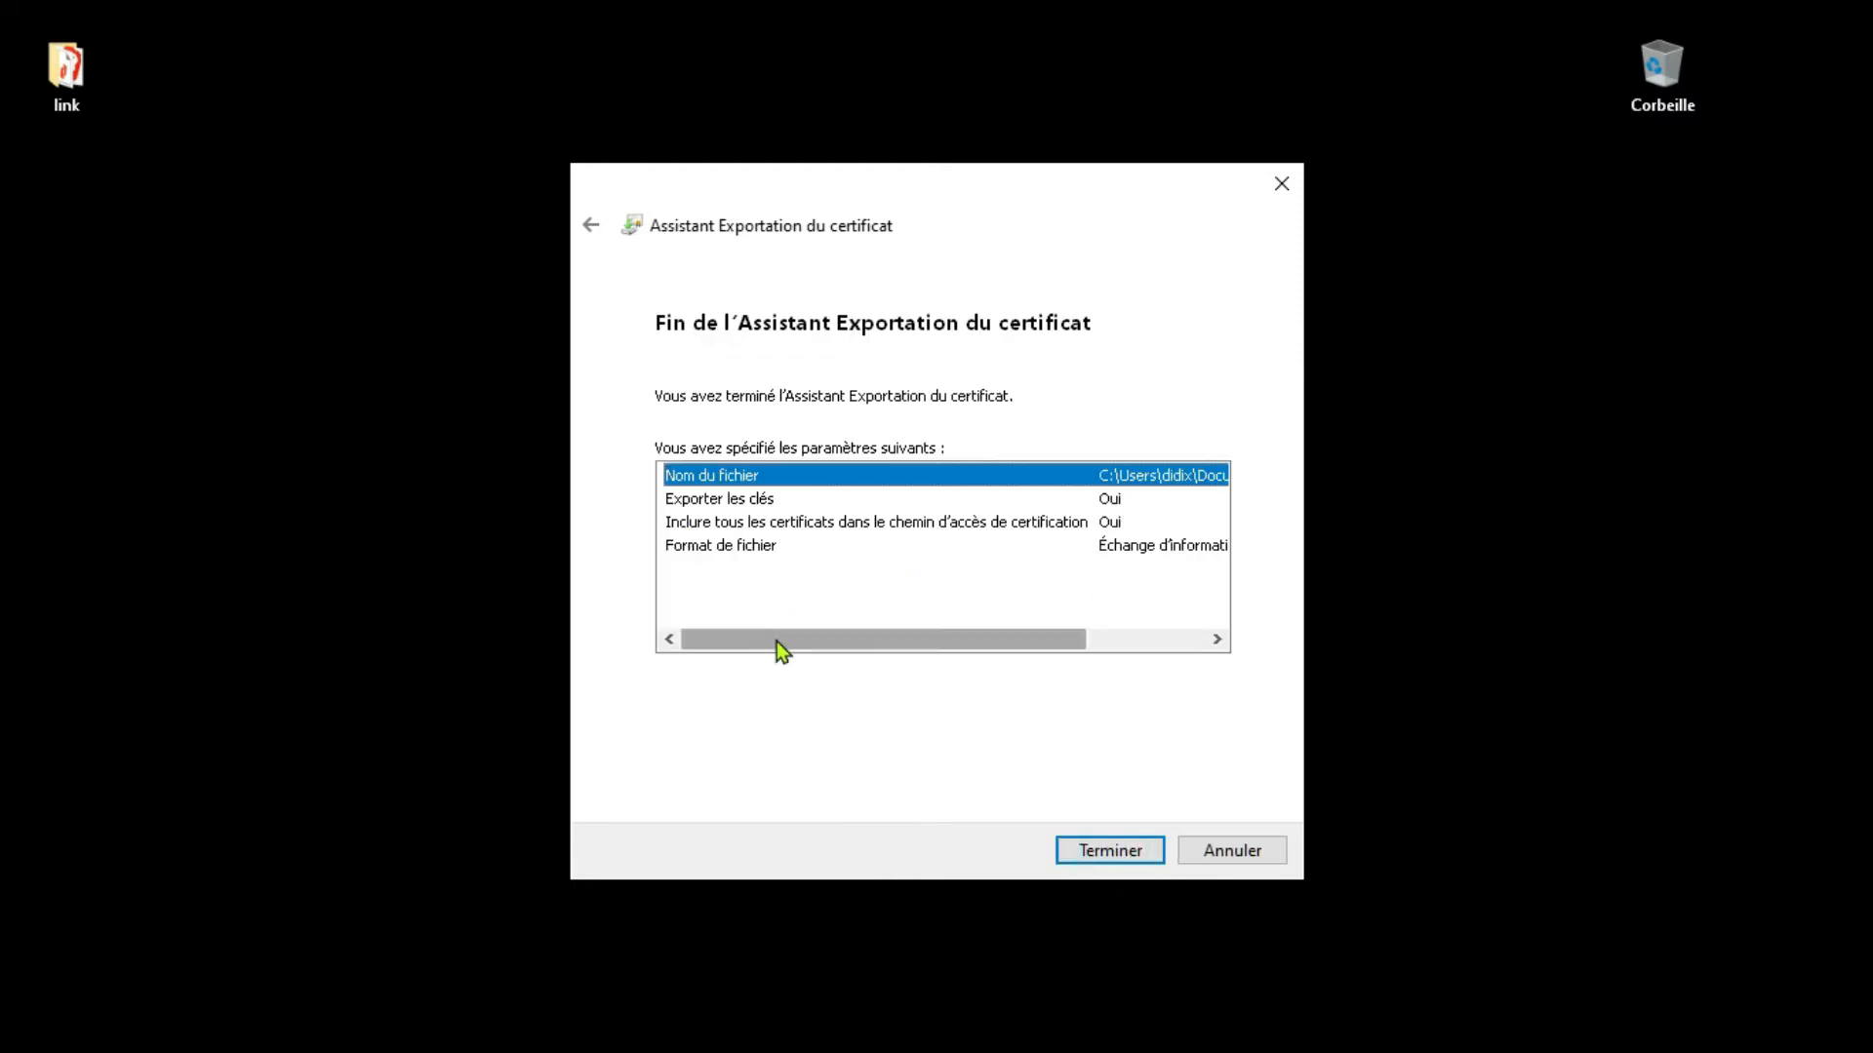
drag(776, 641, 898, 641)
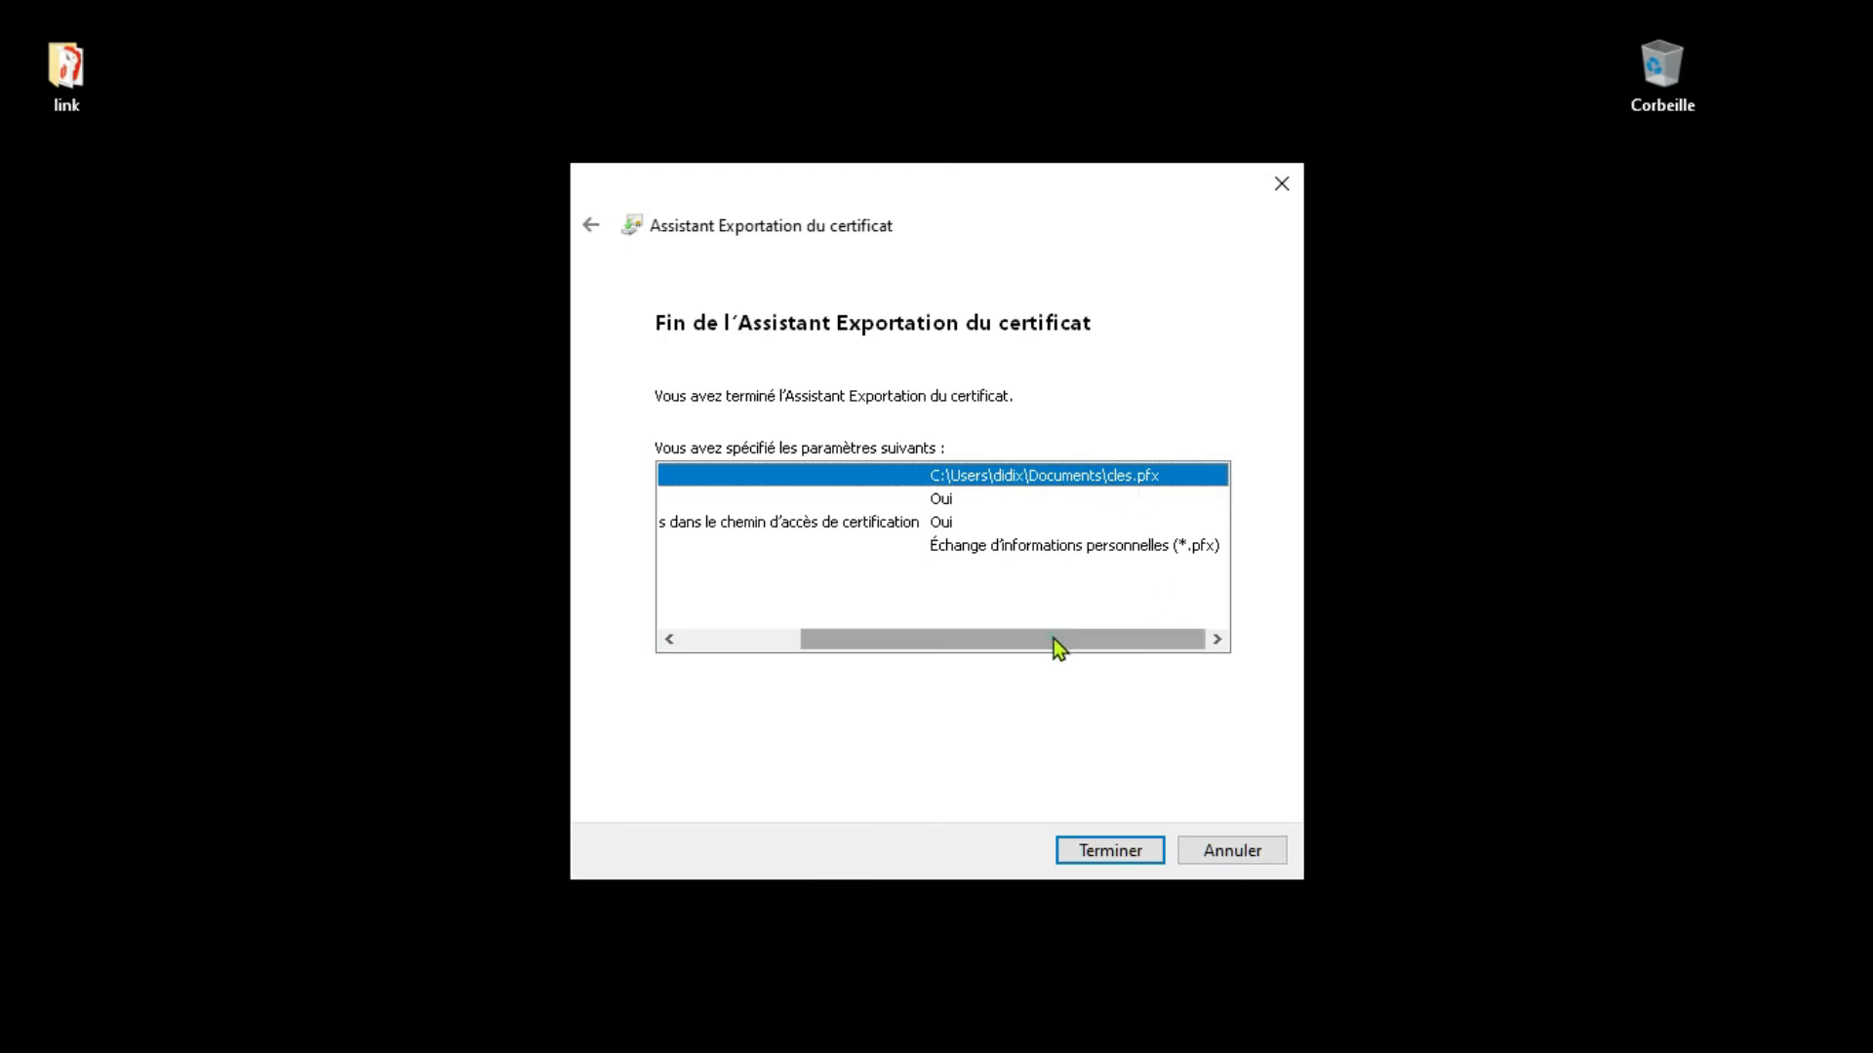
drag(1056, 640, 672, 605)
drag(869, 640, 1034, 652)
click(1120, 849)
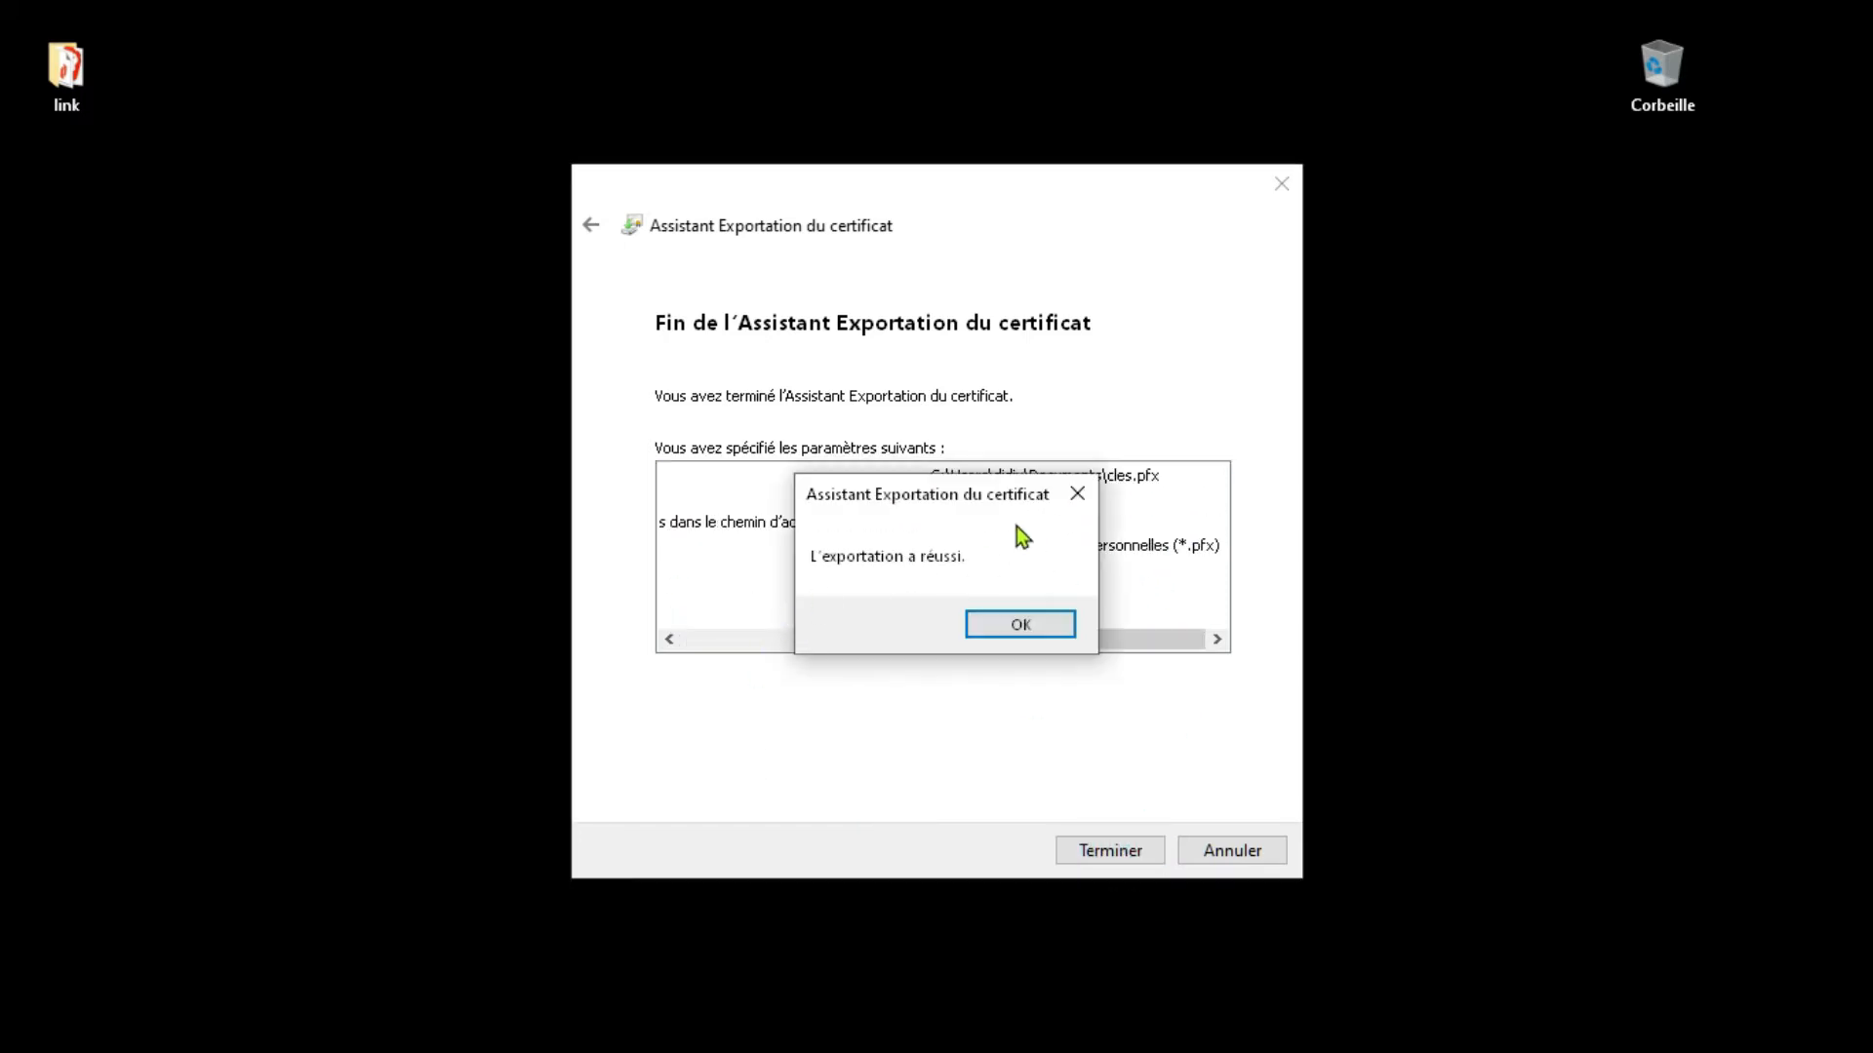
click(1034, 620)
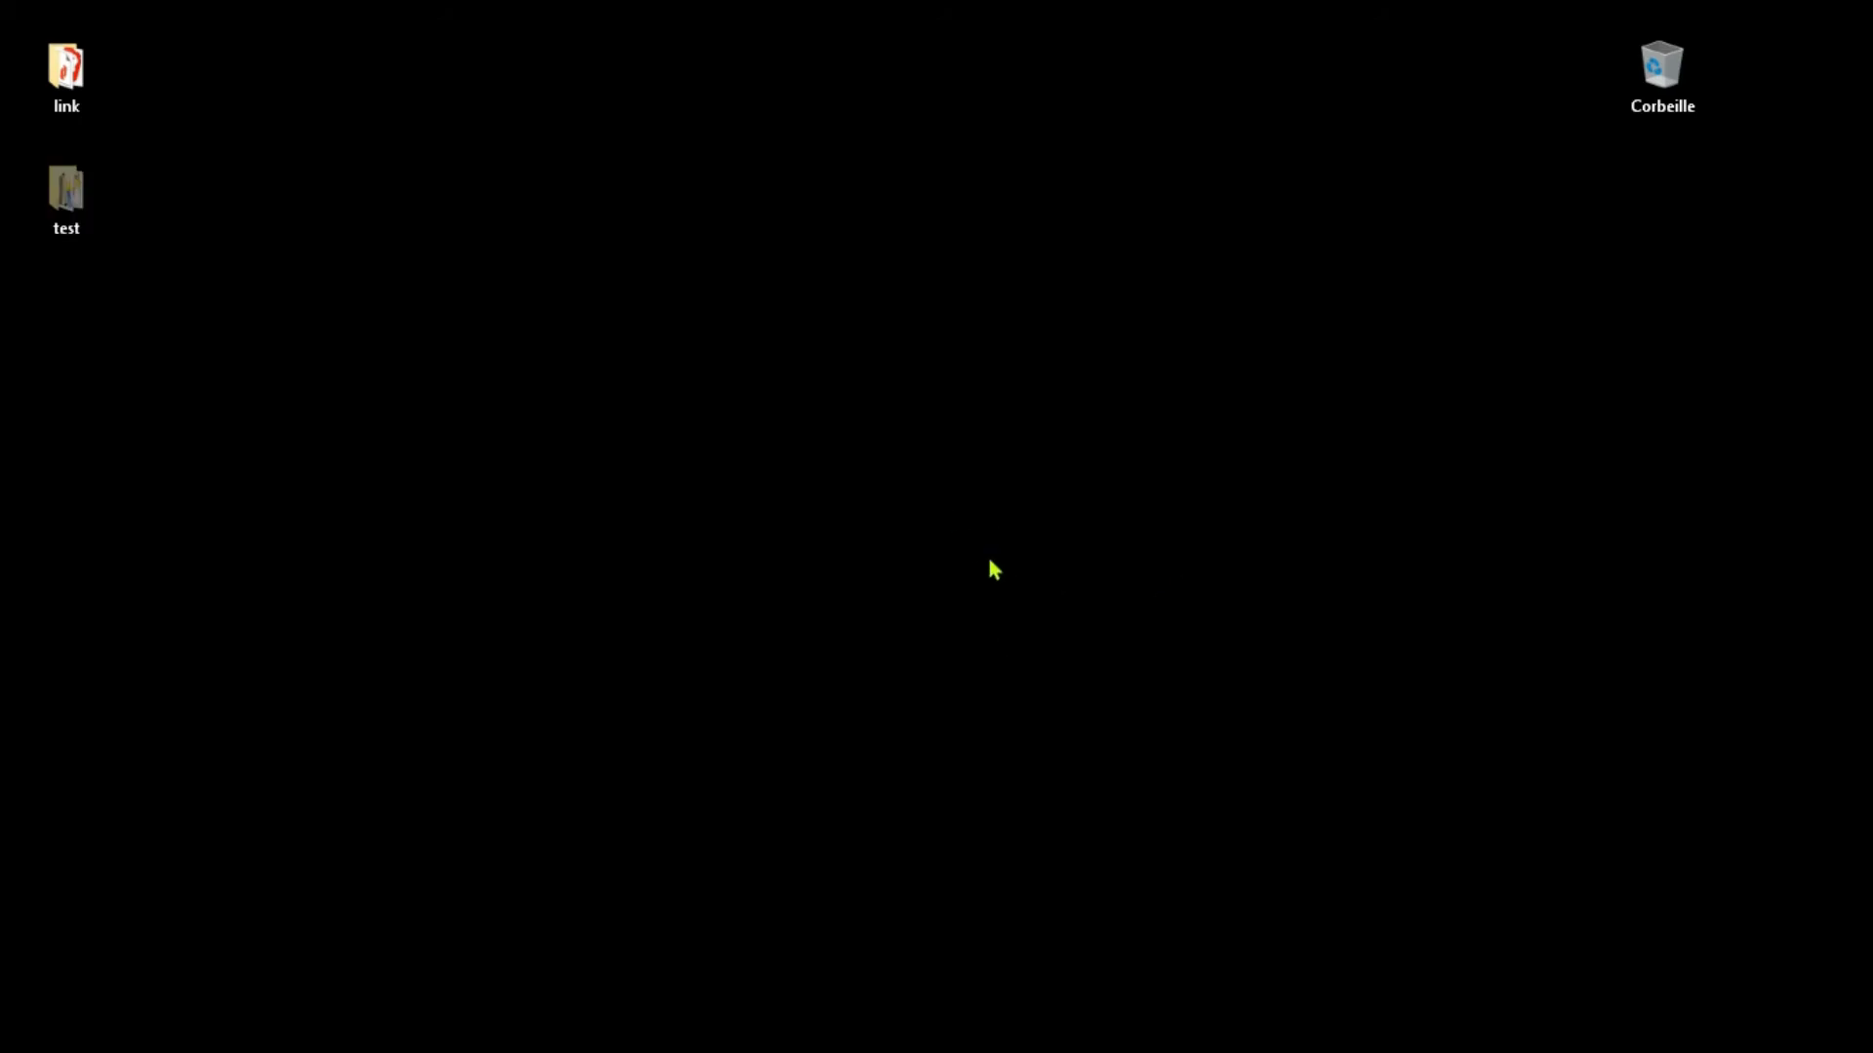
Launch the Windows Registry Editor by running the regedit command
key(super+r)
text(r)
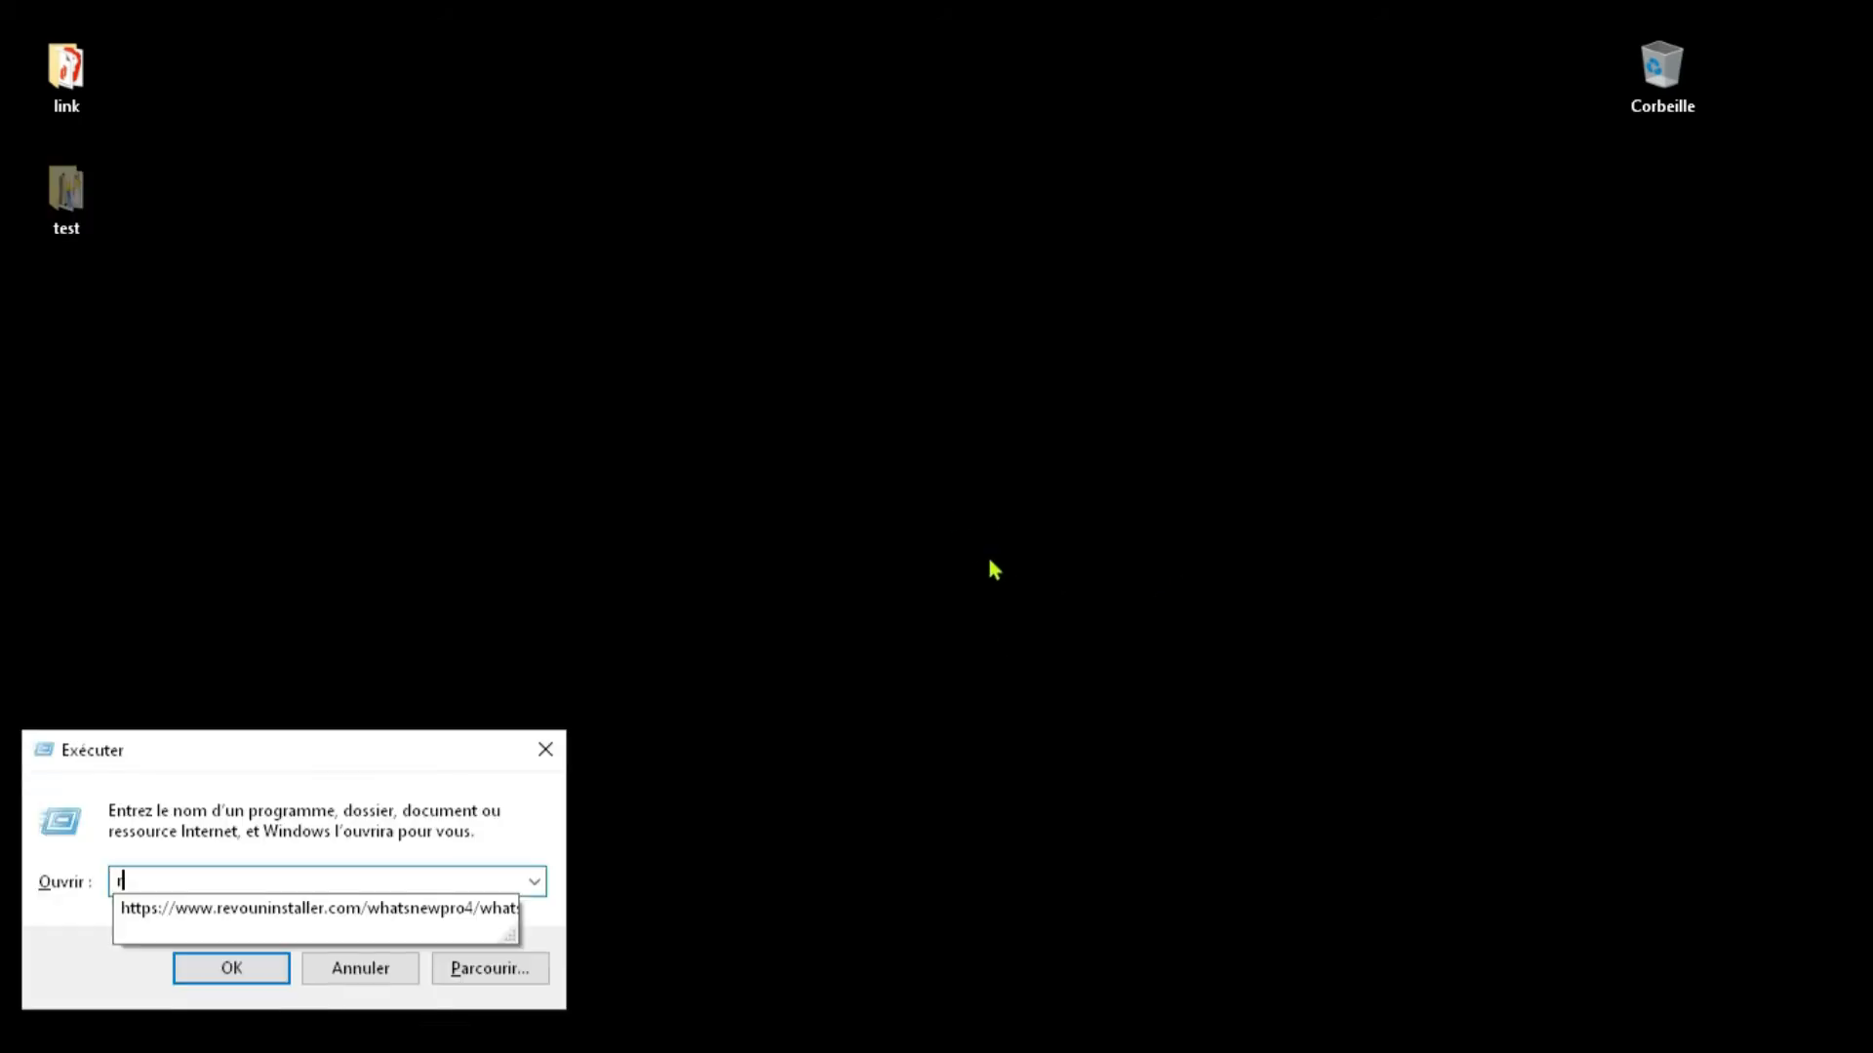
text(egedit)
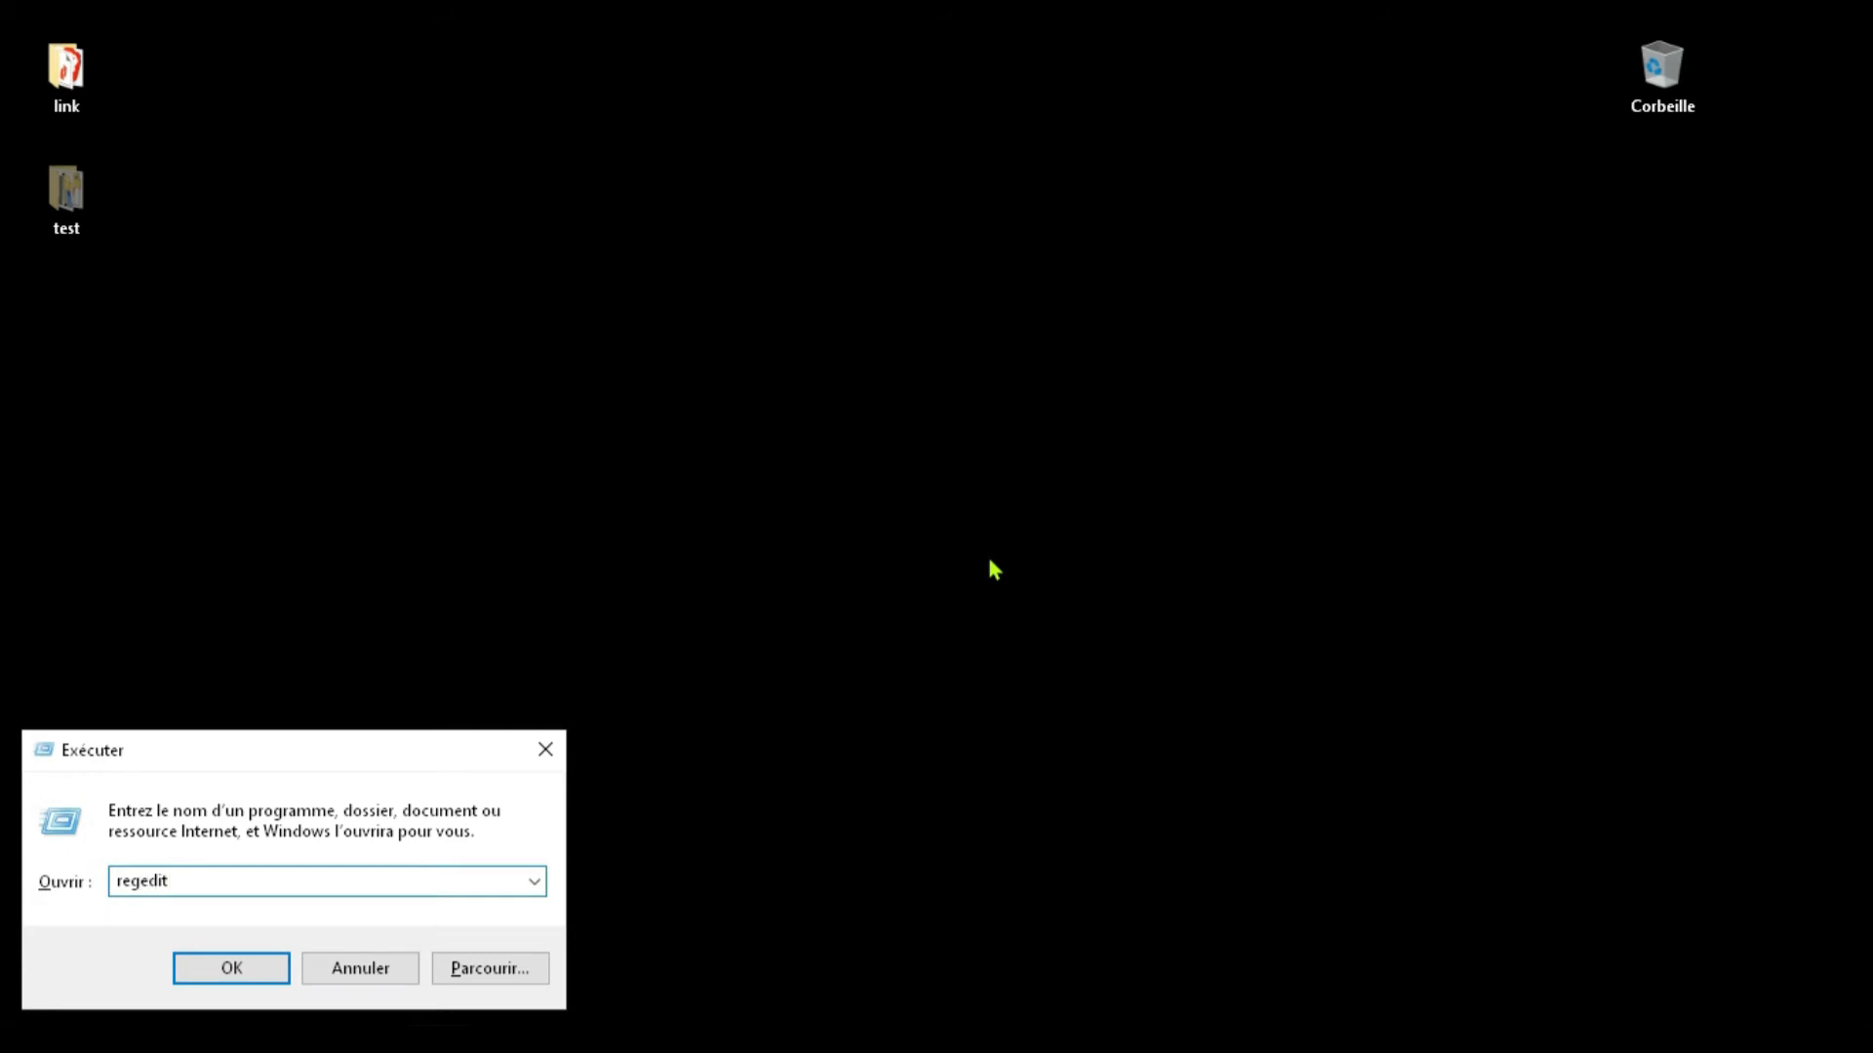
key(Return)
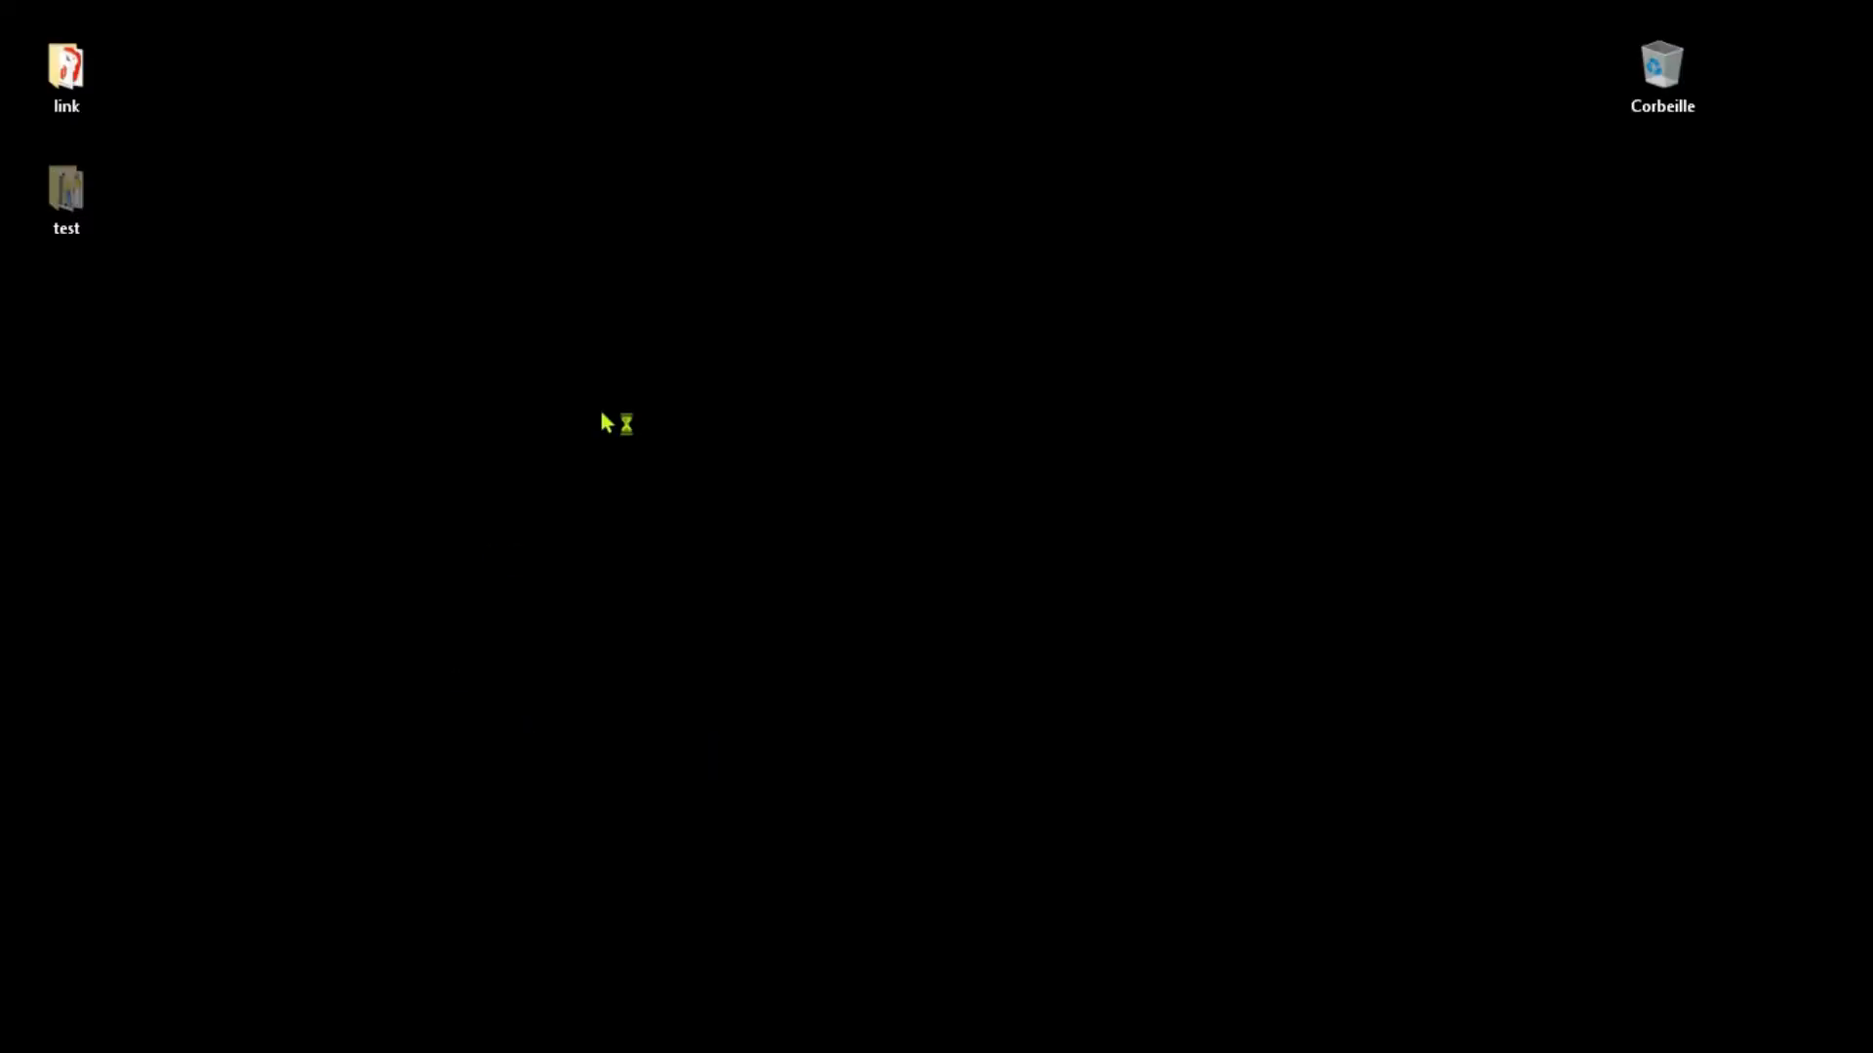
drag(1176, 333, 1040, 254)
click(1122, 355)
click(1327, 199)
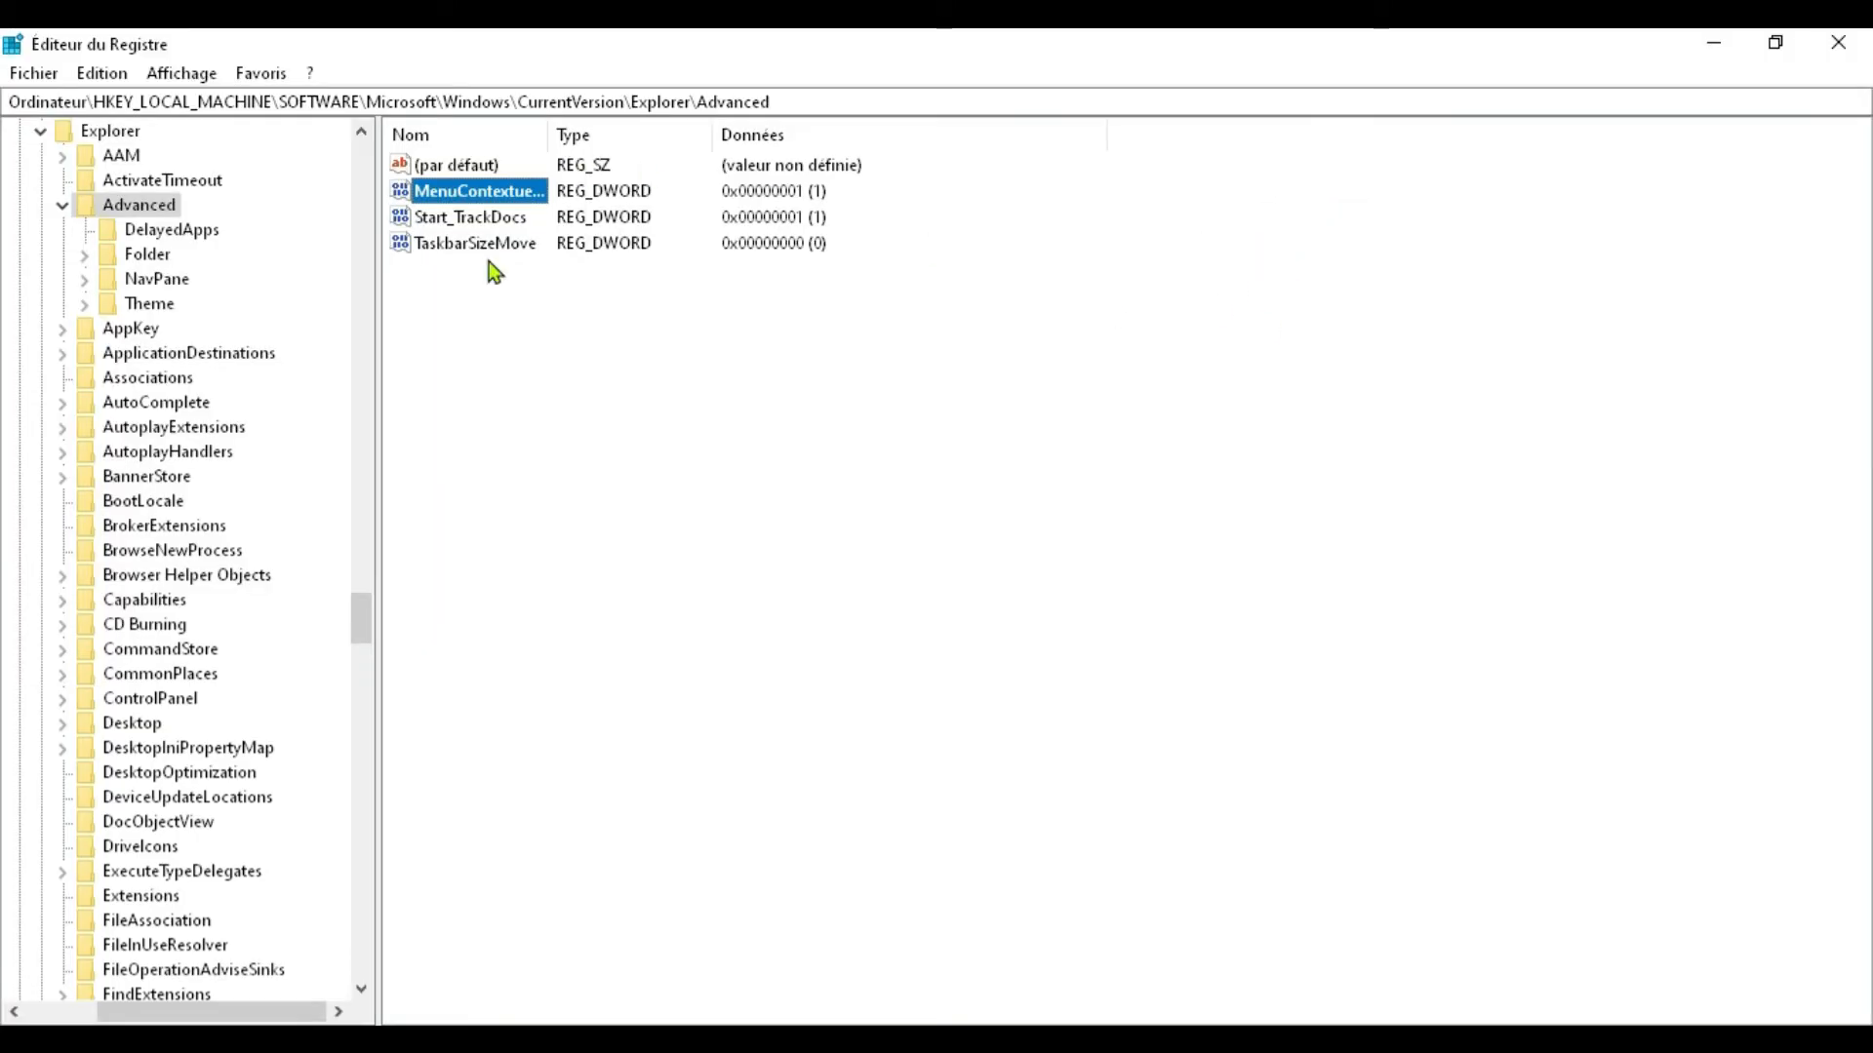
Delete the existing MenuContextue… DWORD value from HKEY_LOCAL_MACHINE\SOFTWARE\Microsoft\Windows\CurrentVersion\Explorer\Advanced, accepting the permanent deletion
click(593, 101)
drag(815, 101, 97, 98)
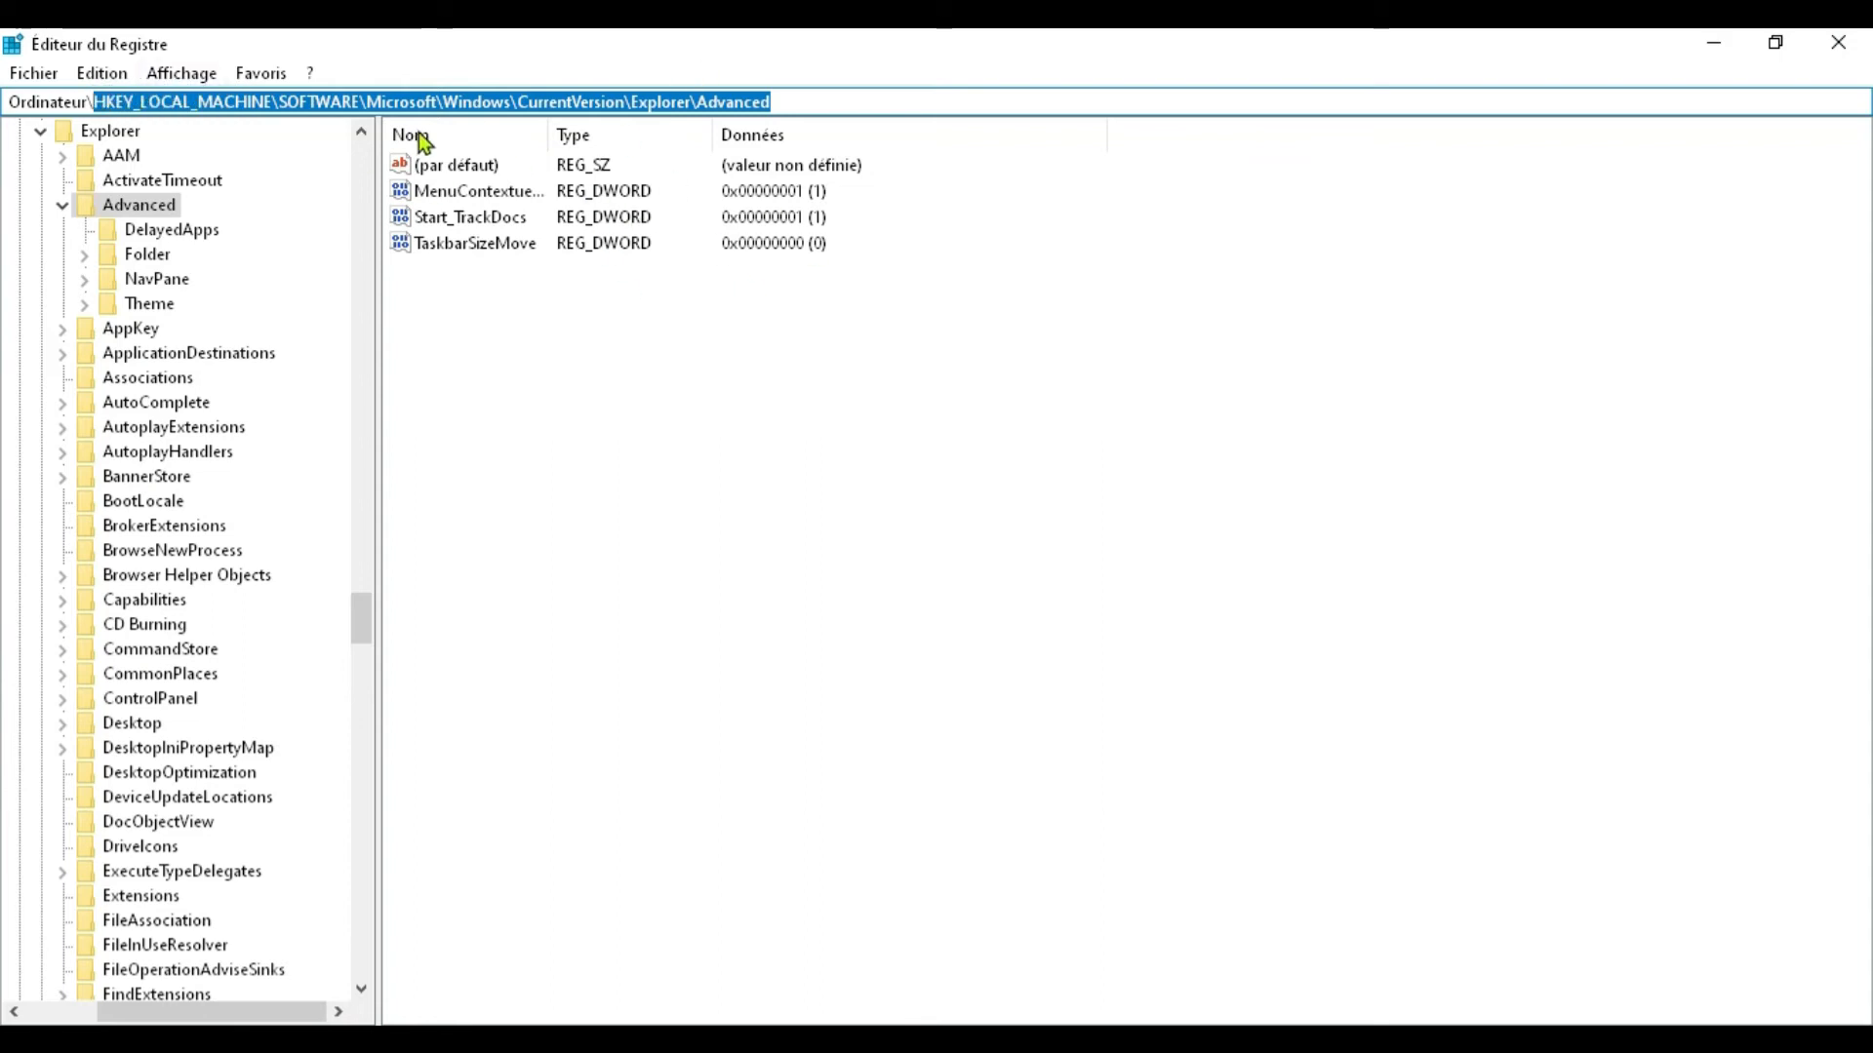
click(460, 197)
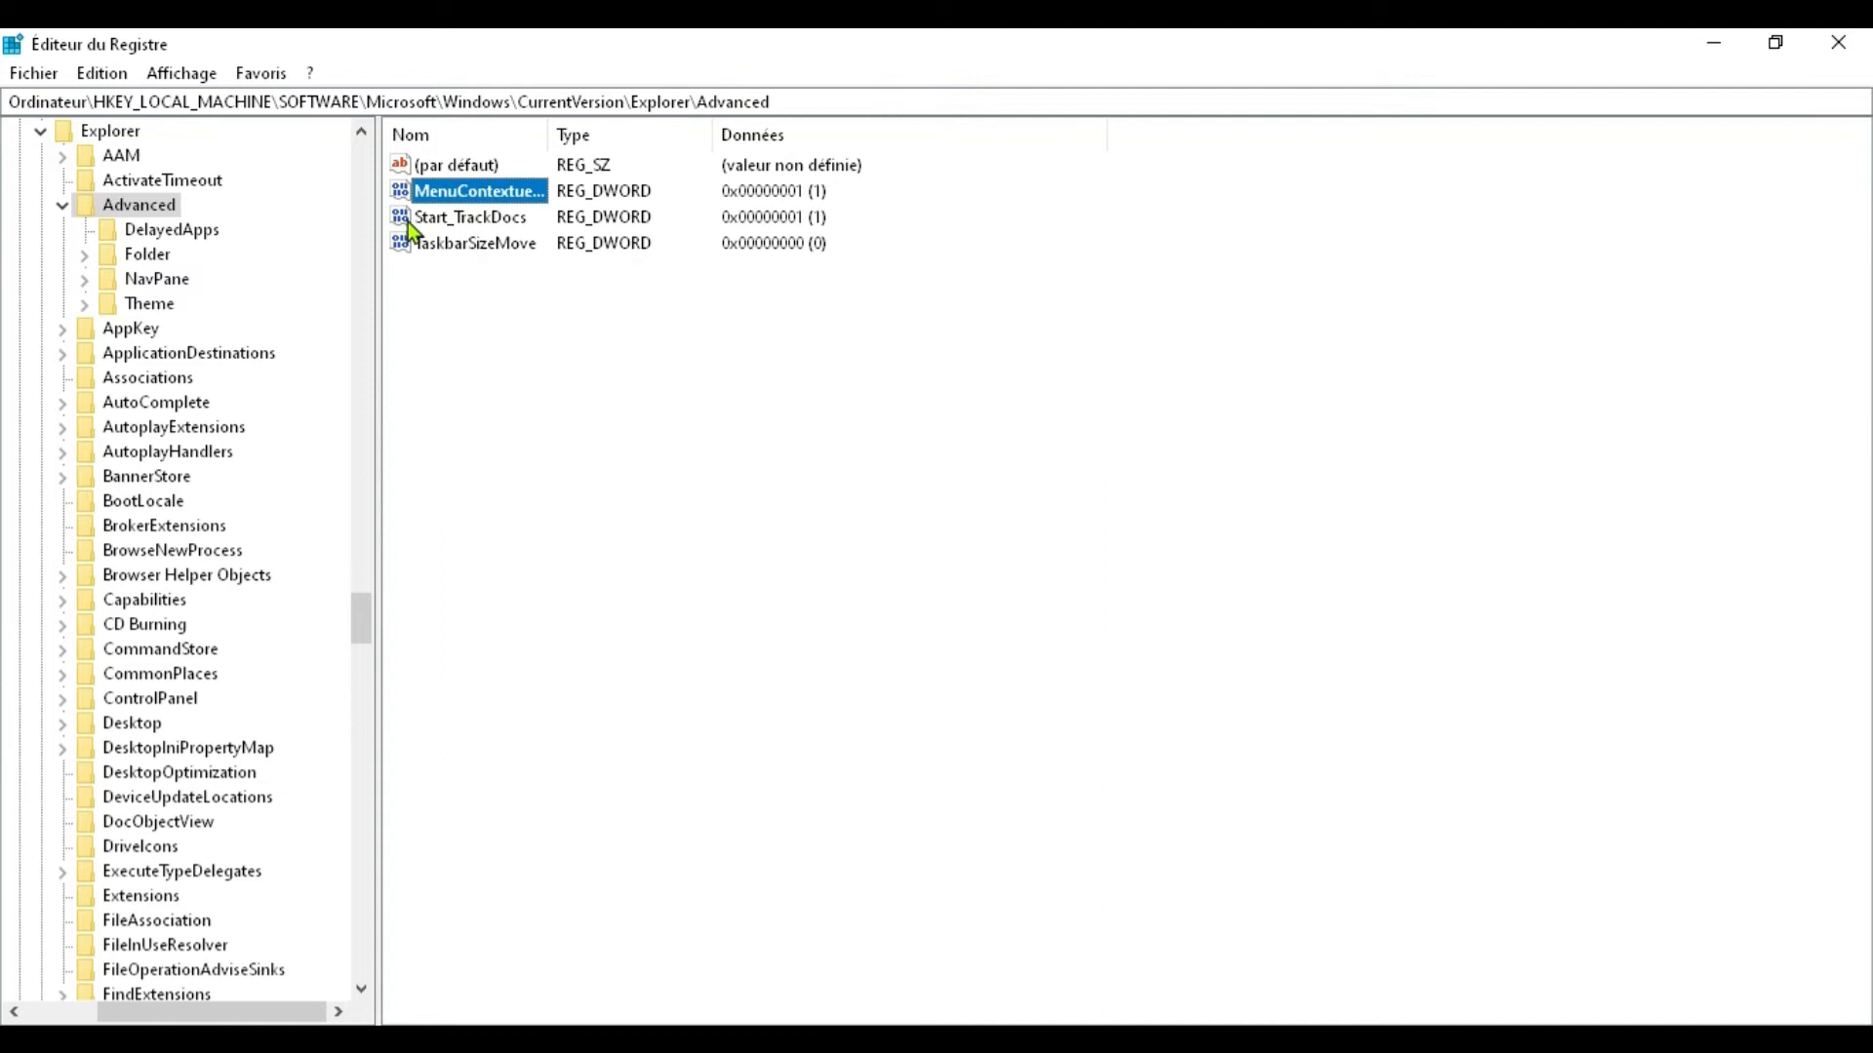
right_click(477, 198)
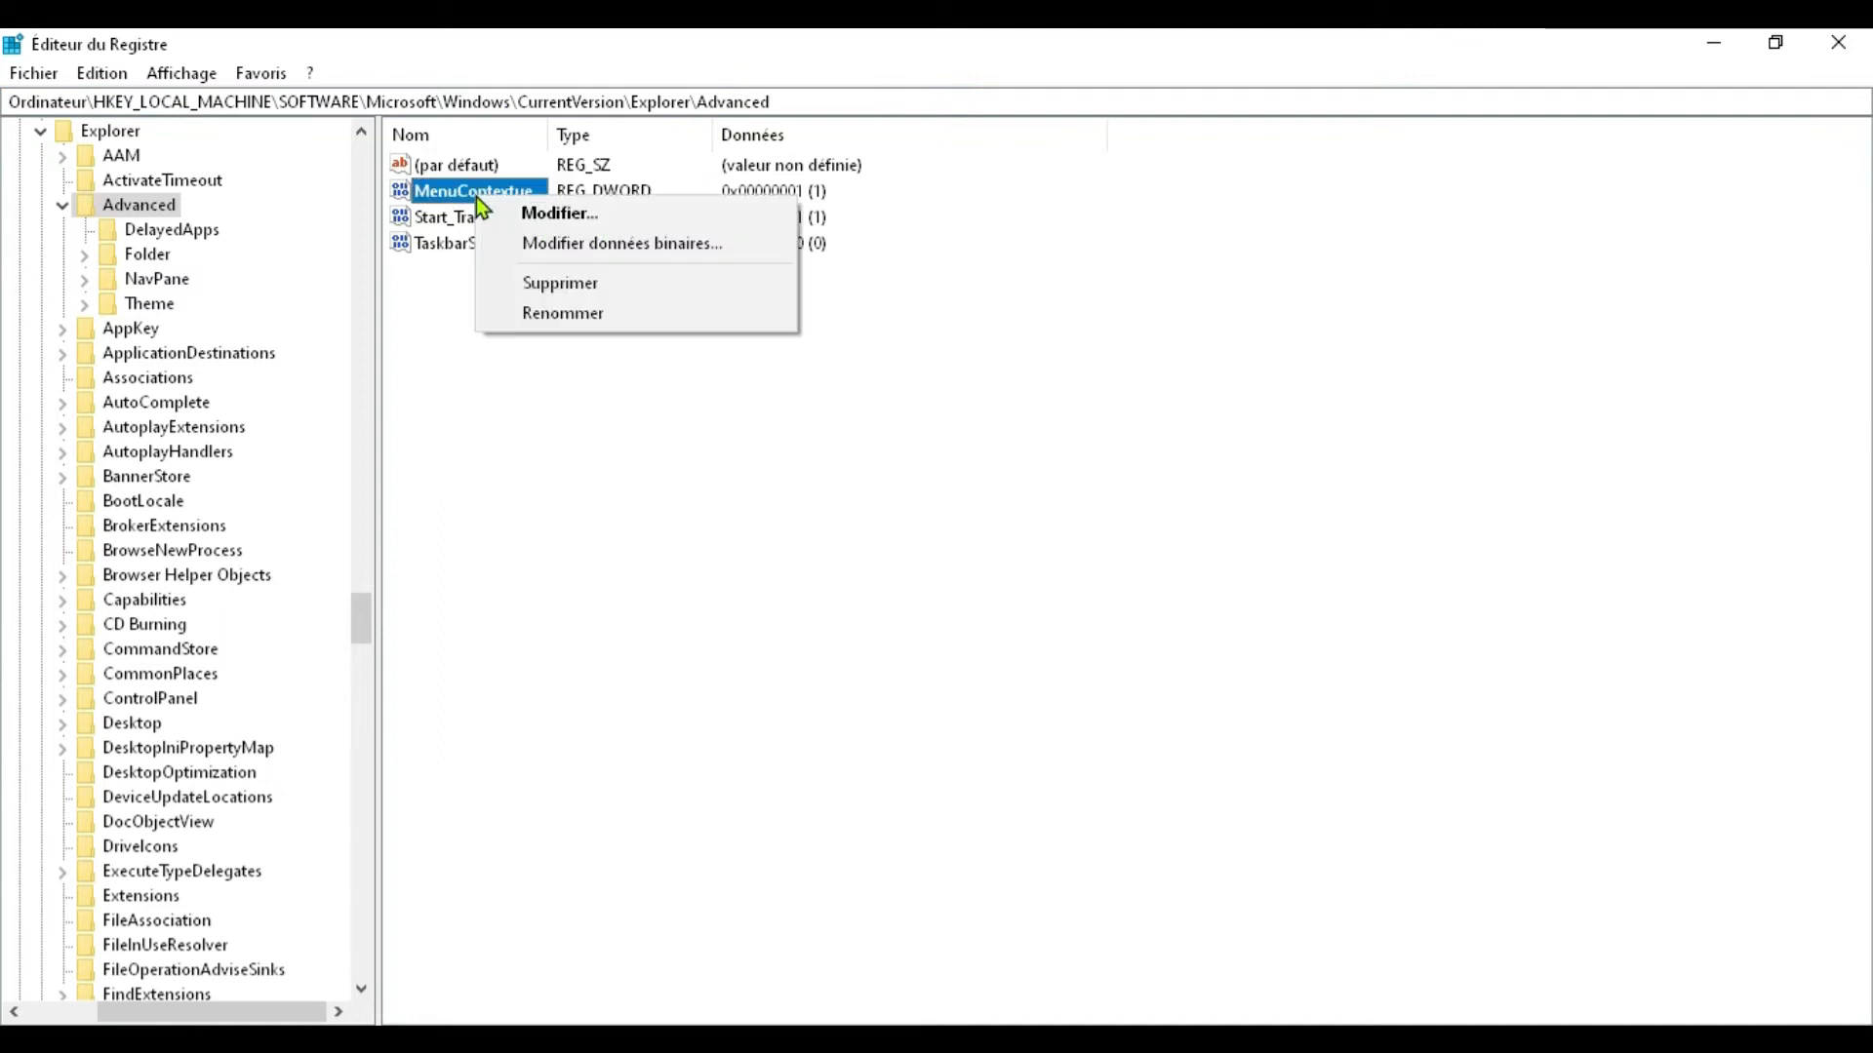
click(585, 291)
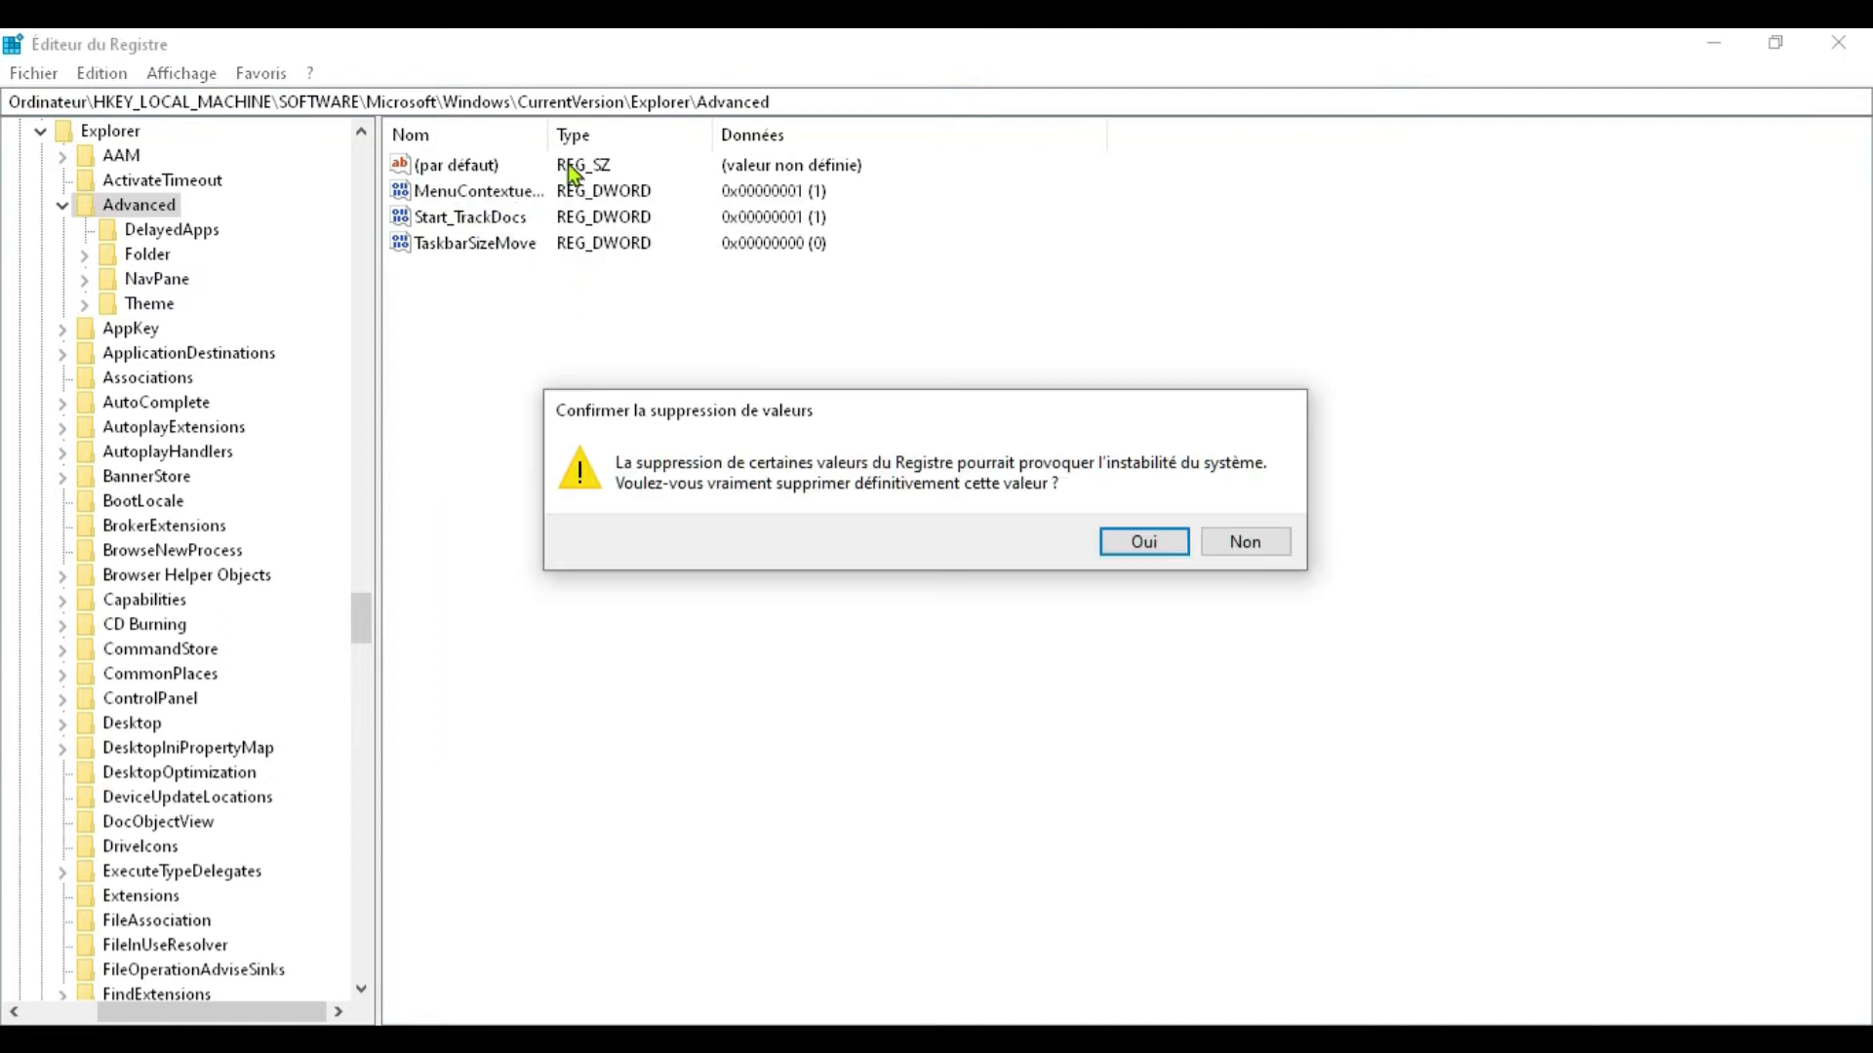
click(1084, 546)
Create a new 32-bit DWORD value named MenuContextuelCryptage in the Advanced registry key
right_click(576, 291)
mouse_move(682, 308)
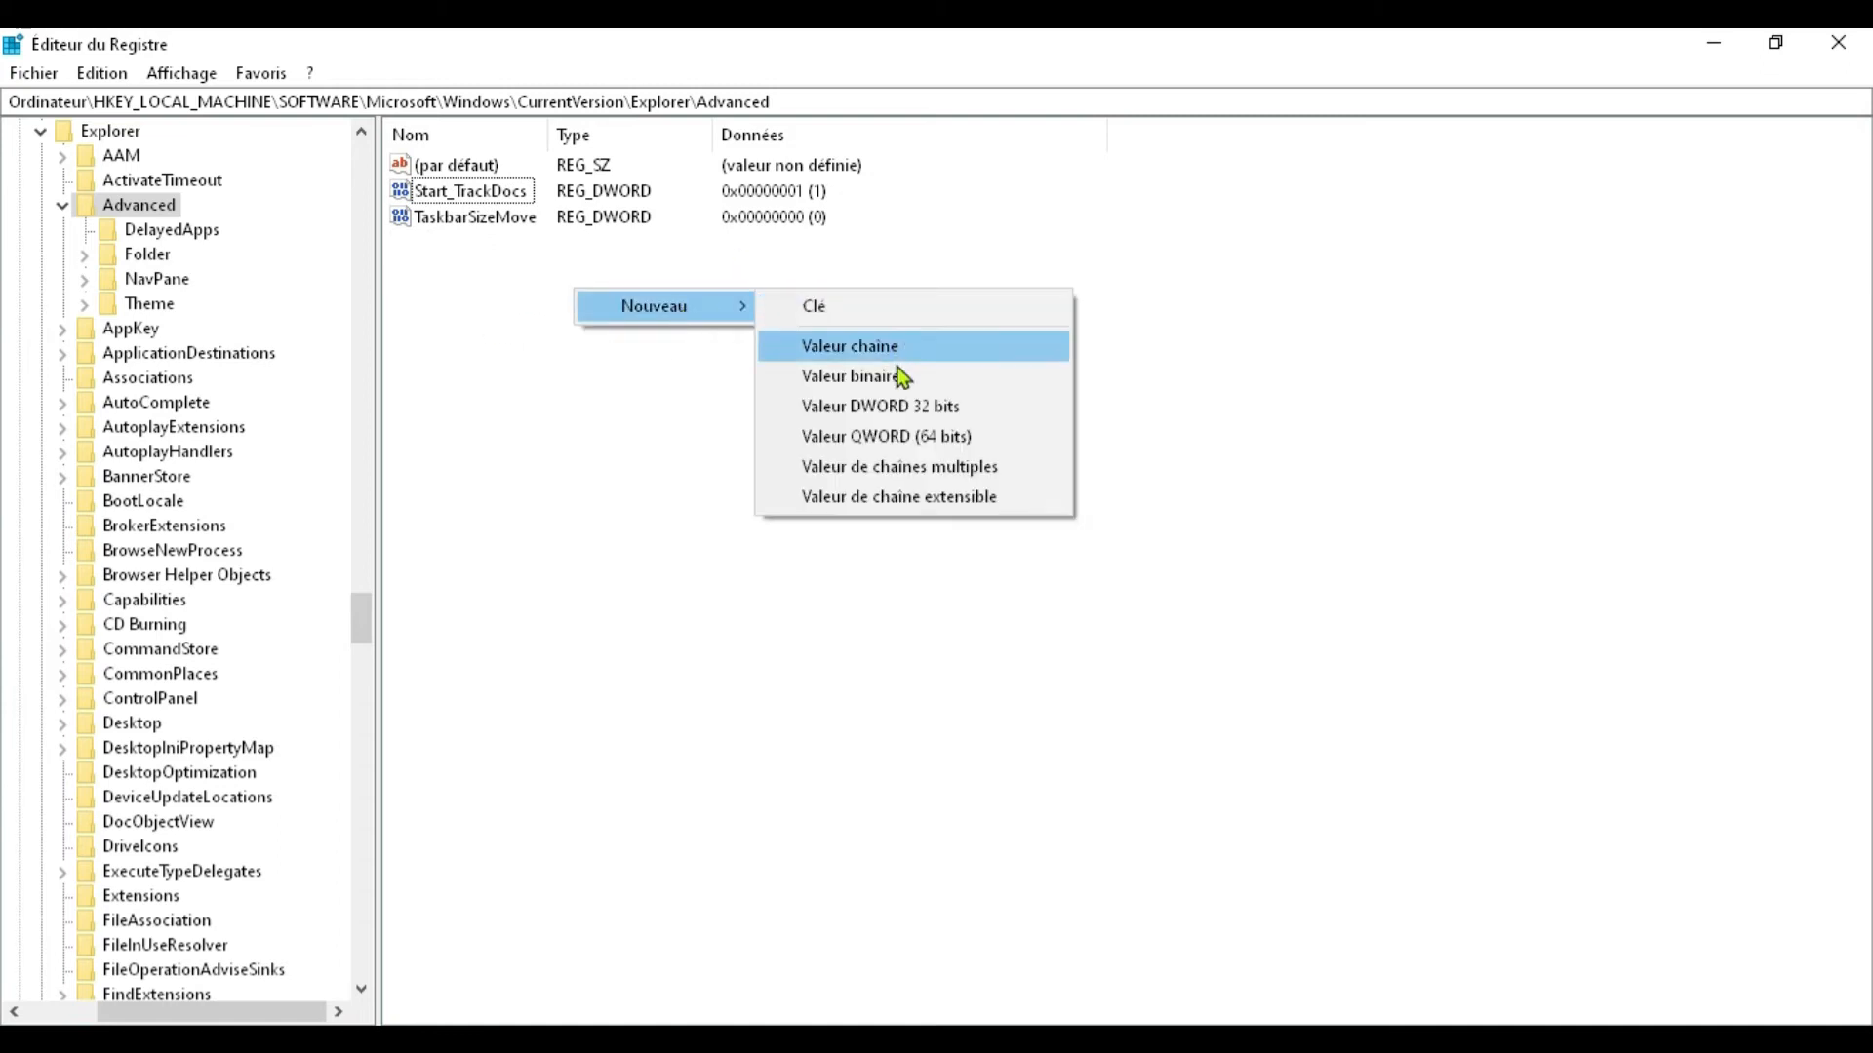
click(923, 408)
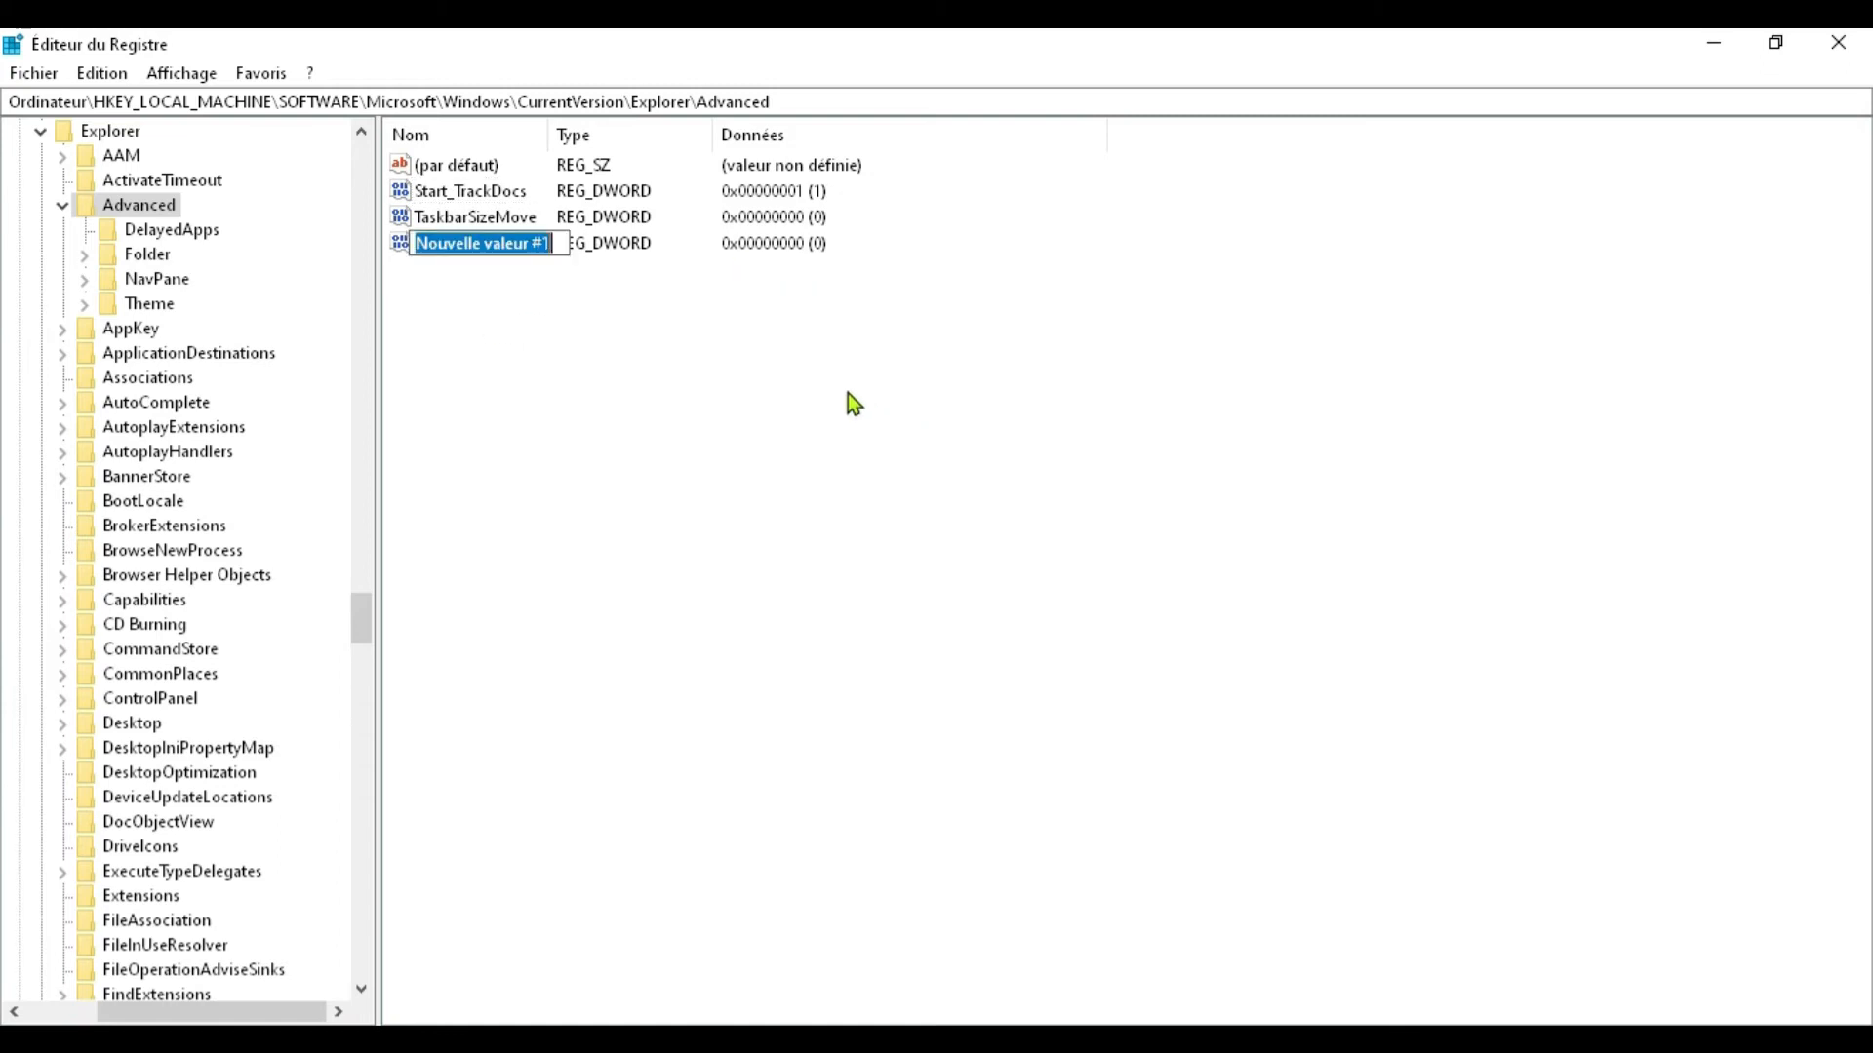
text(MenuContextuelCryptage)
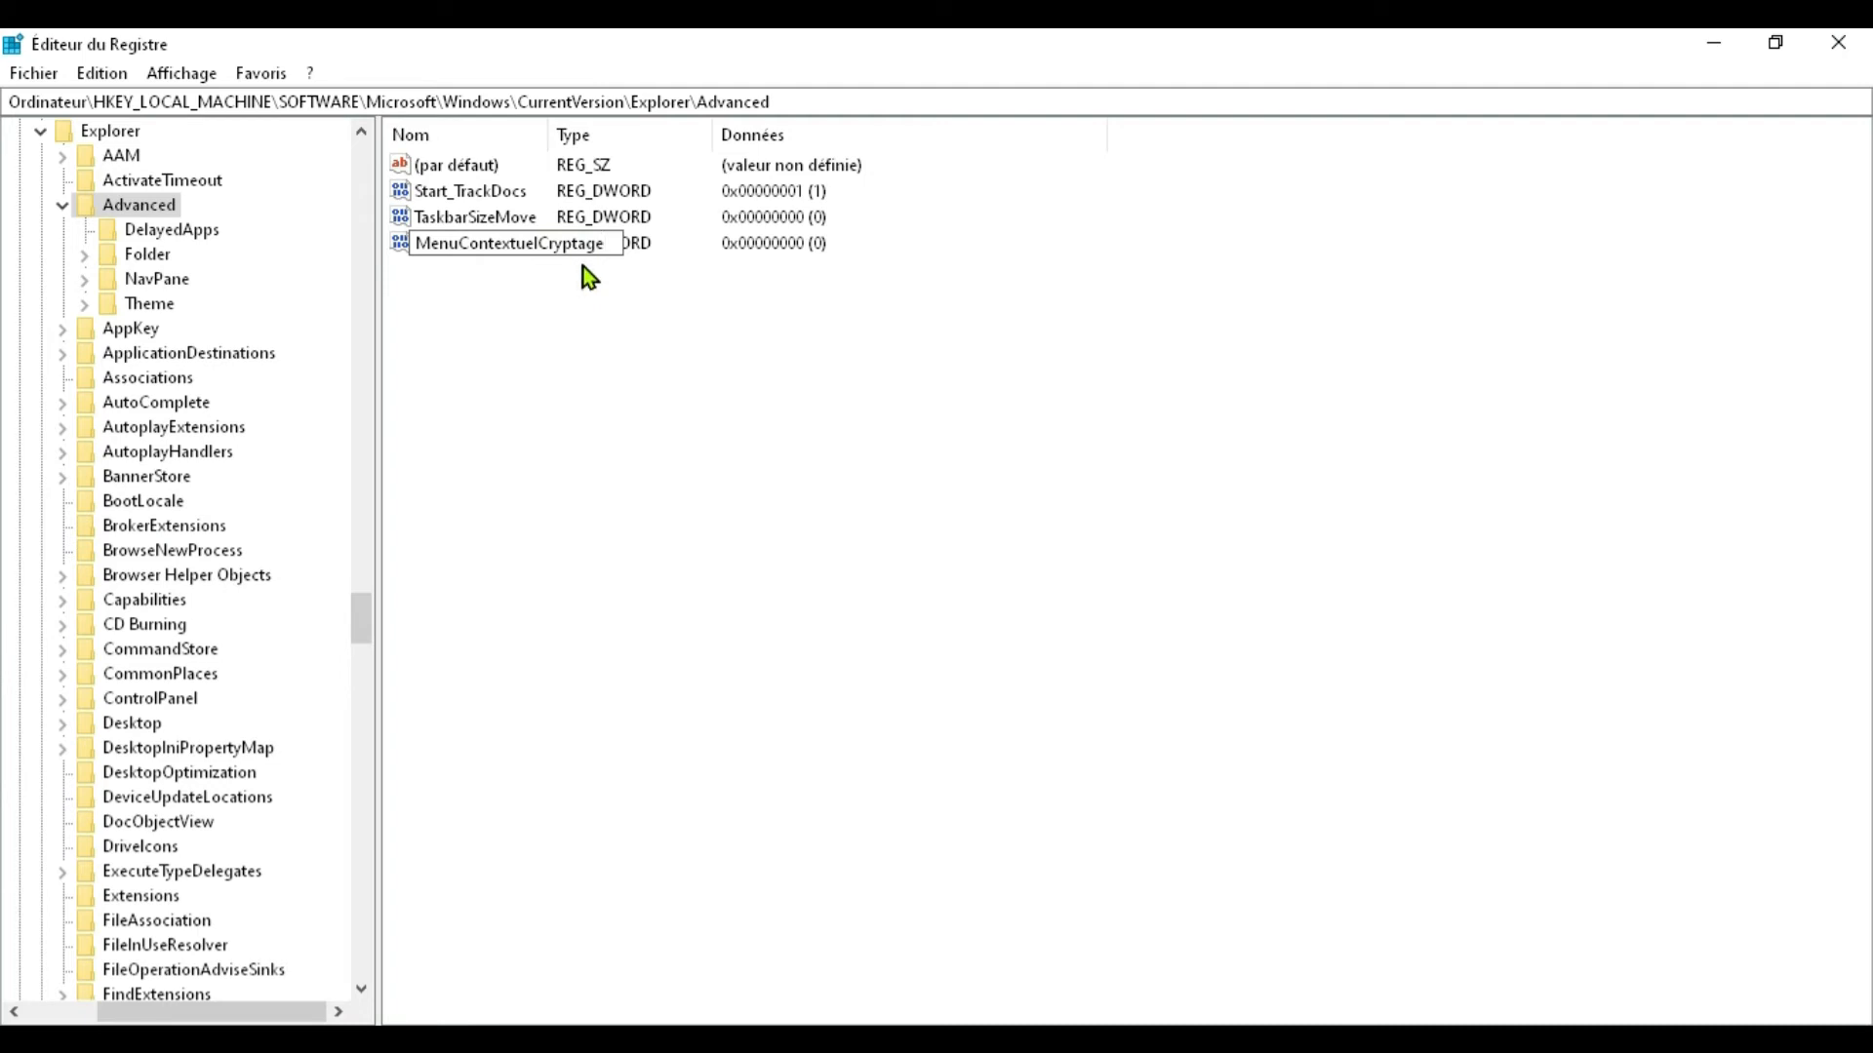
key(Return)
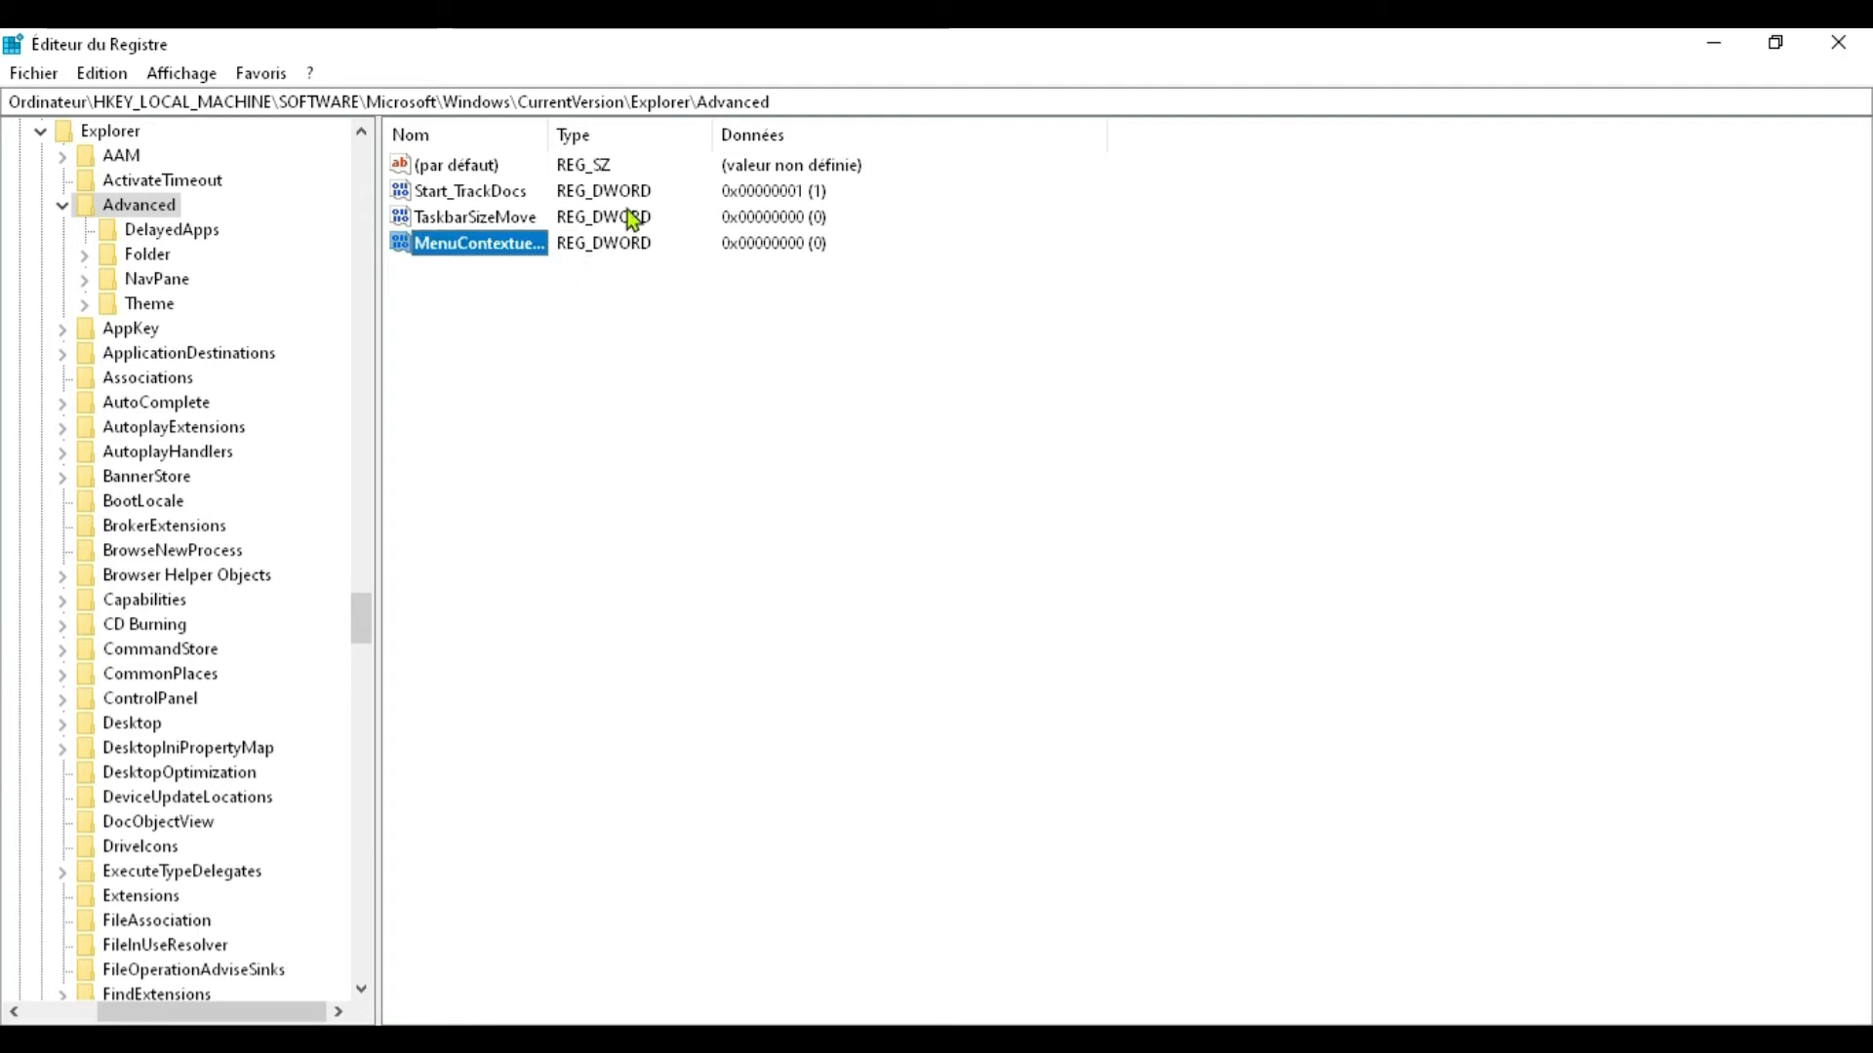
Set the MenuContextuelCryptage value data to 1 in hexadecimal and close the Registry Editor
right_click(497, 256)
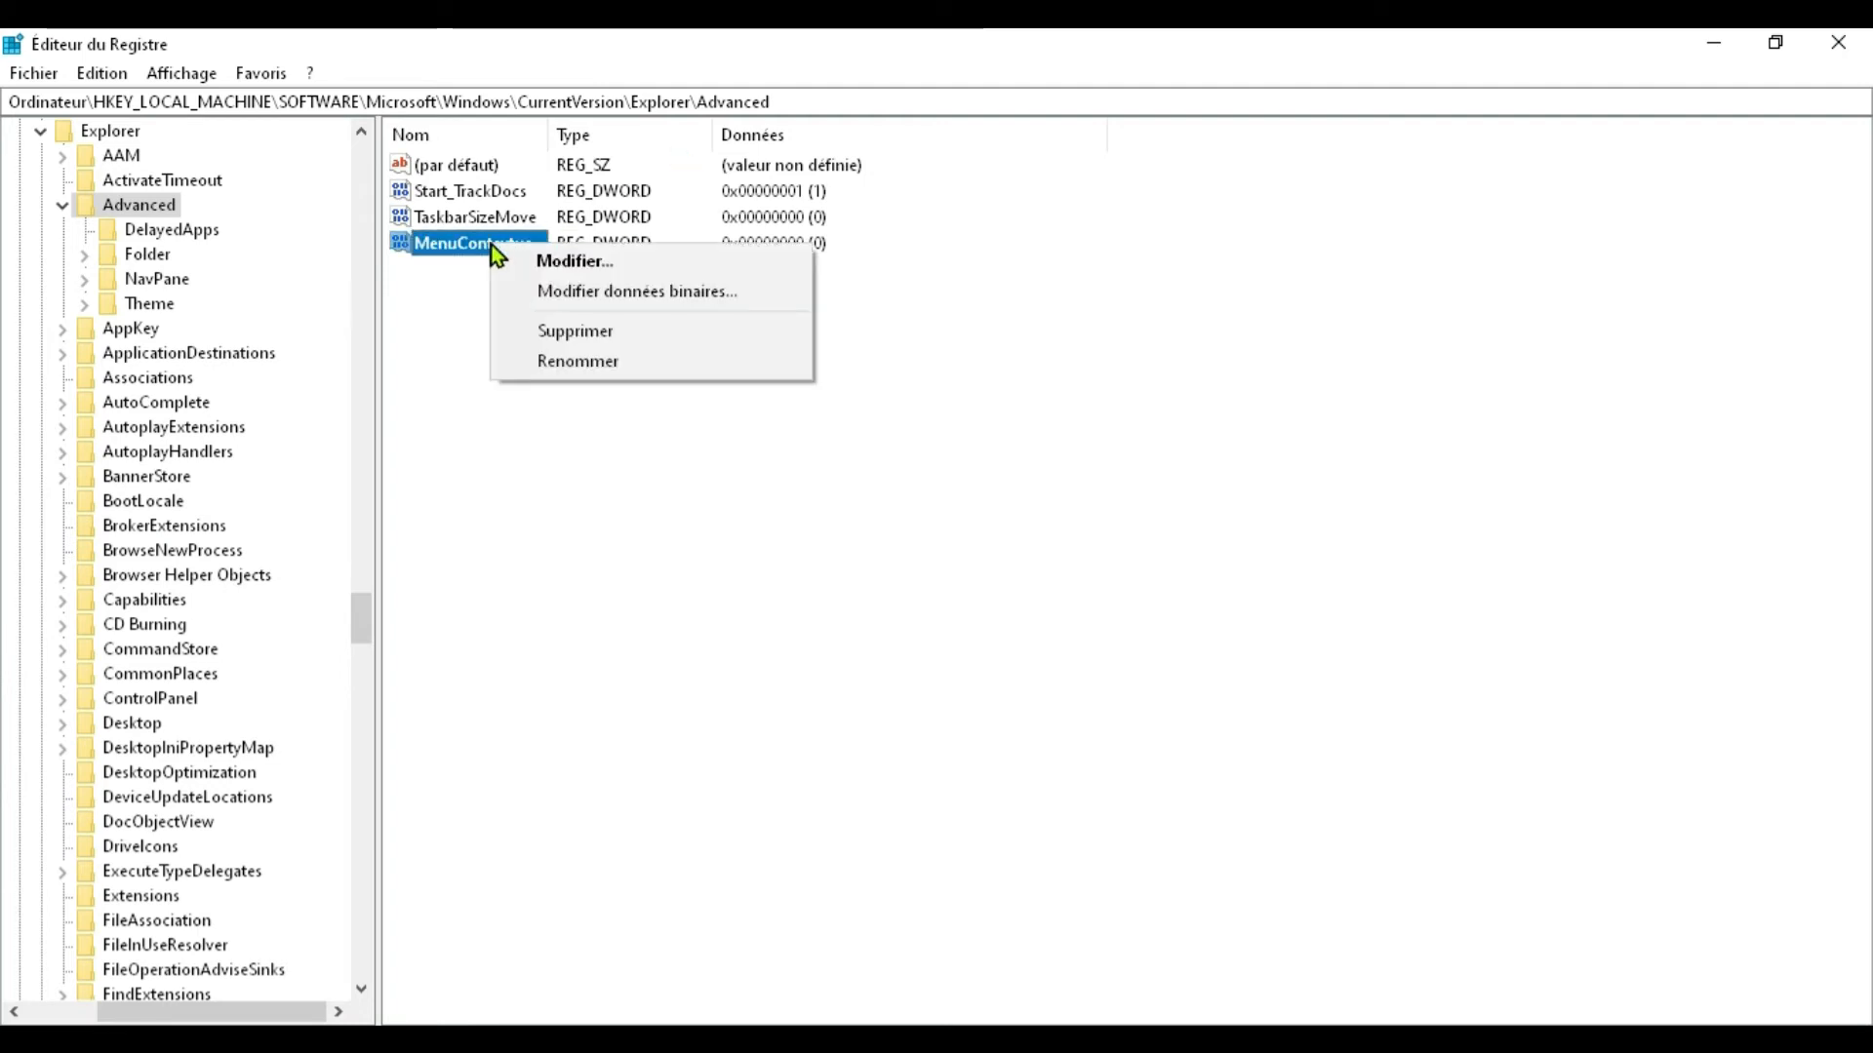
click(581, 255)
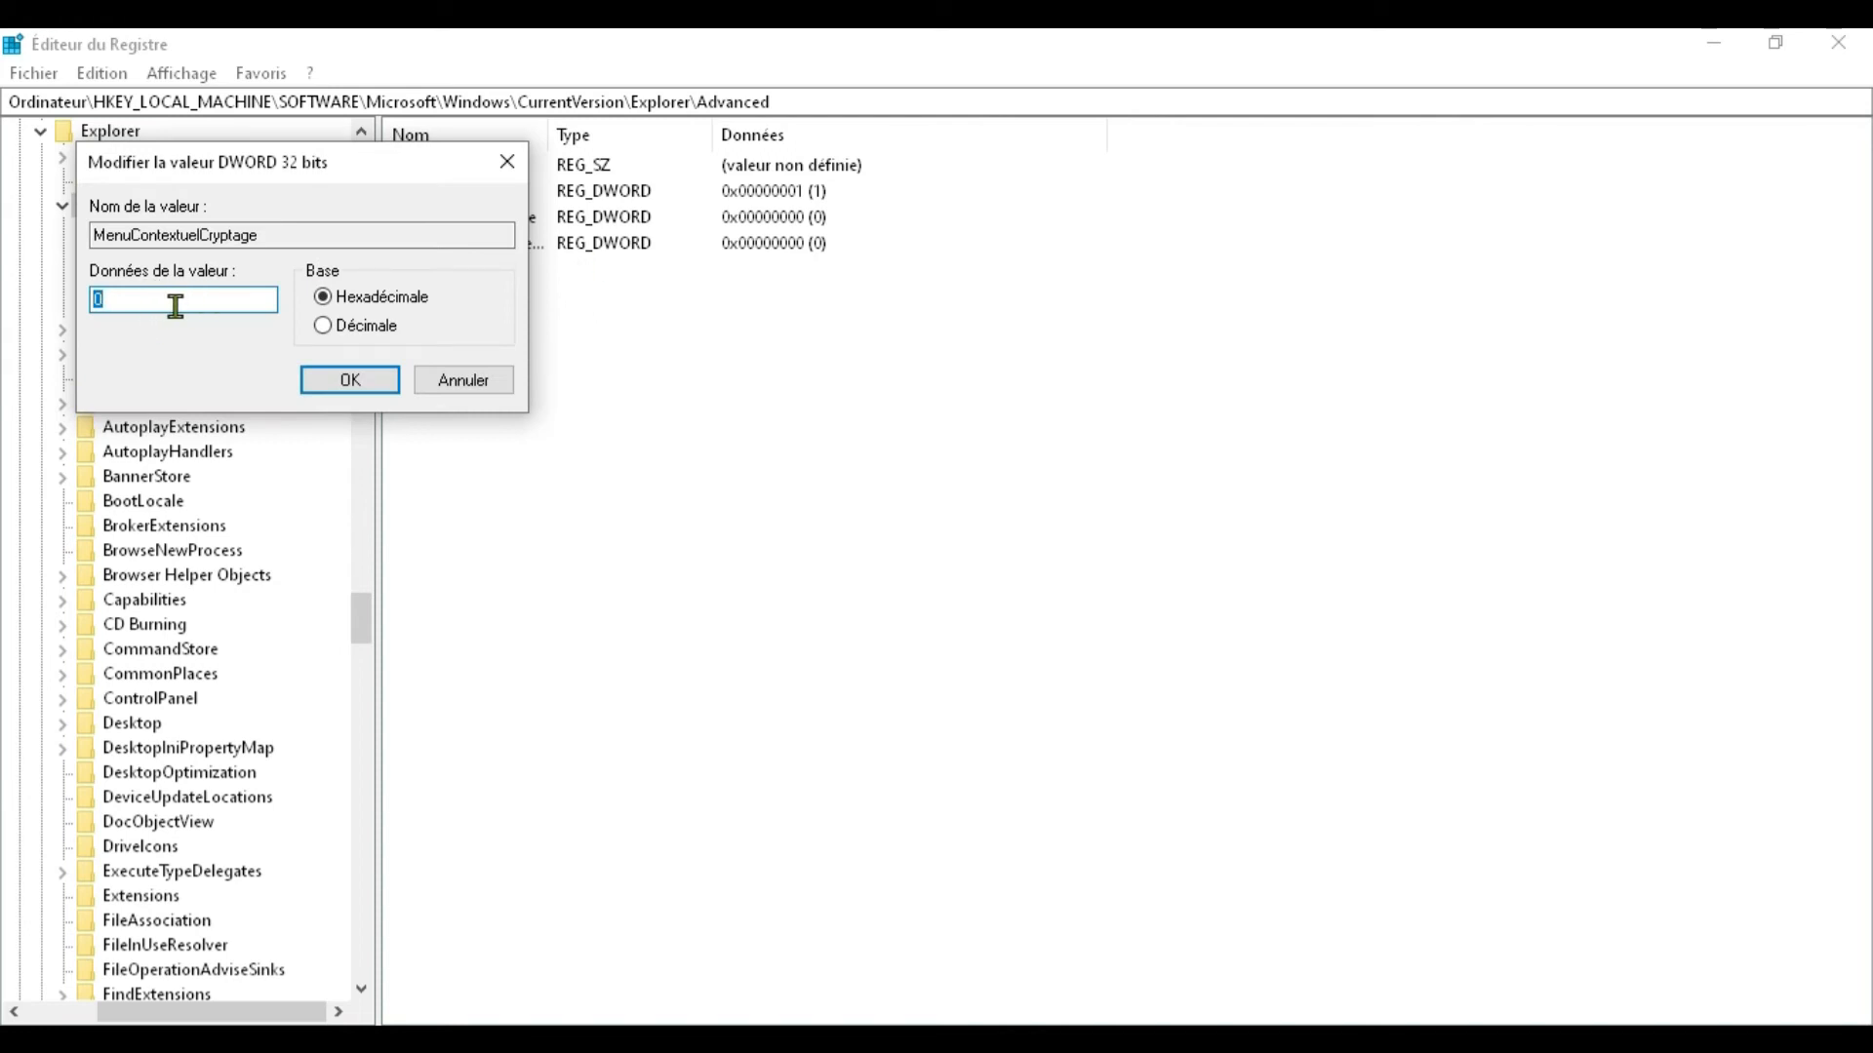
text(1)
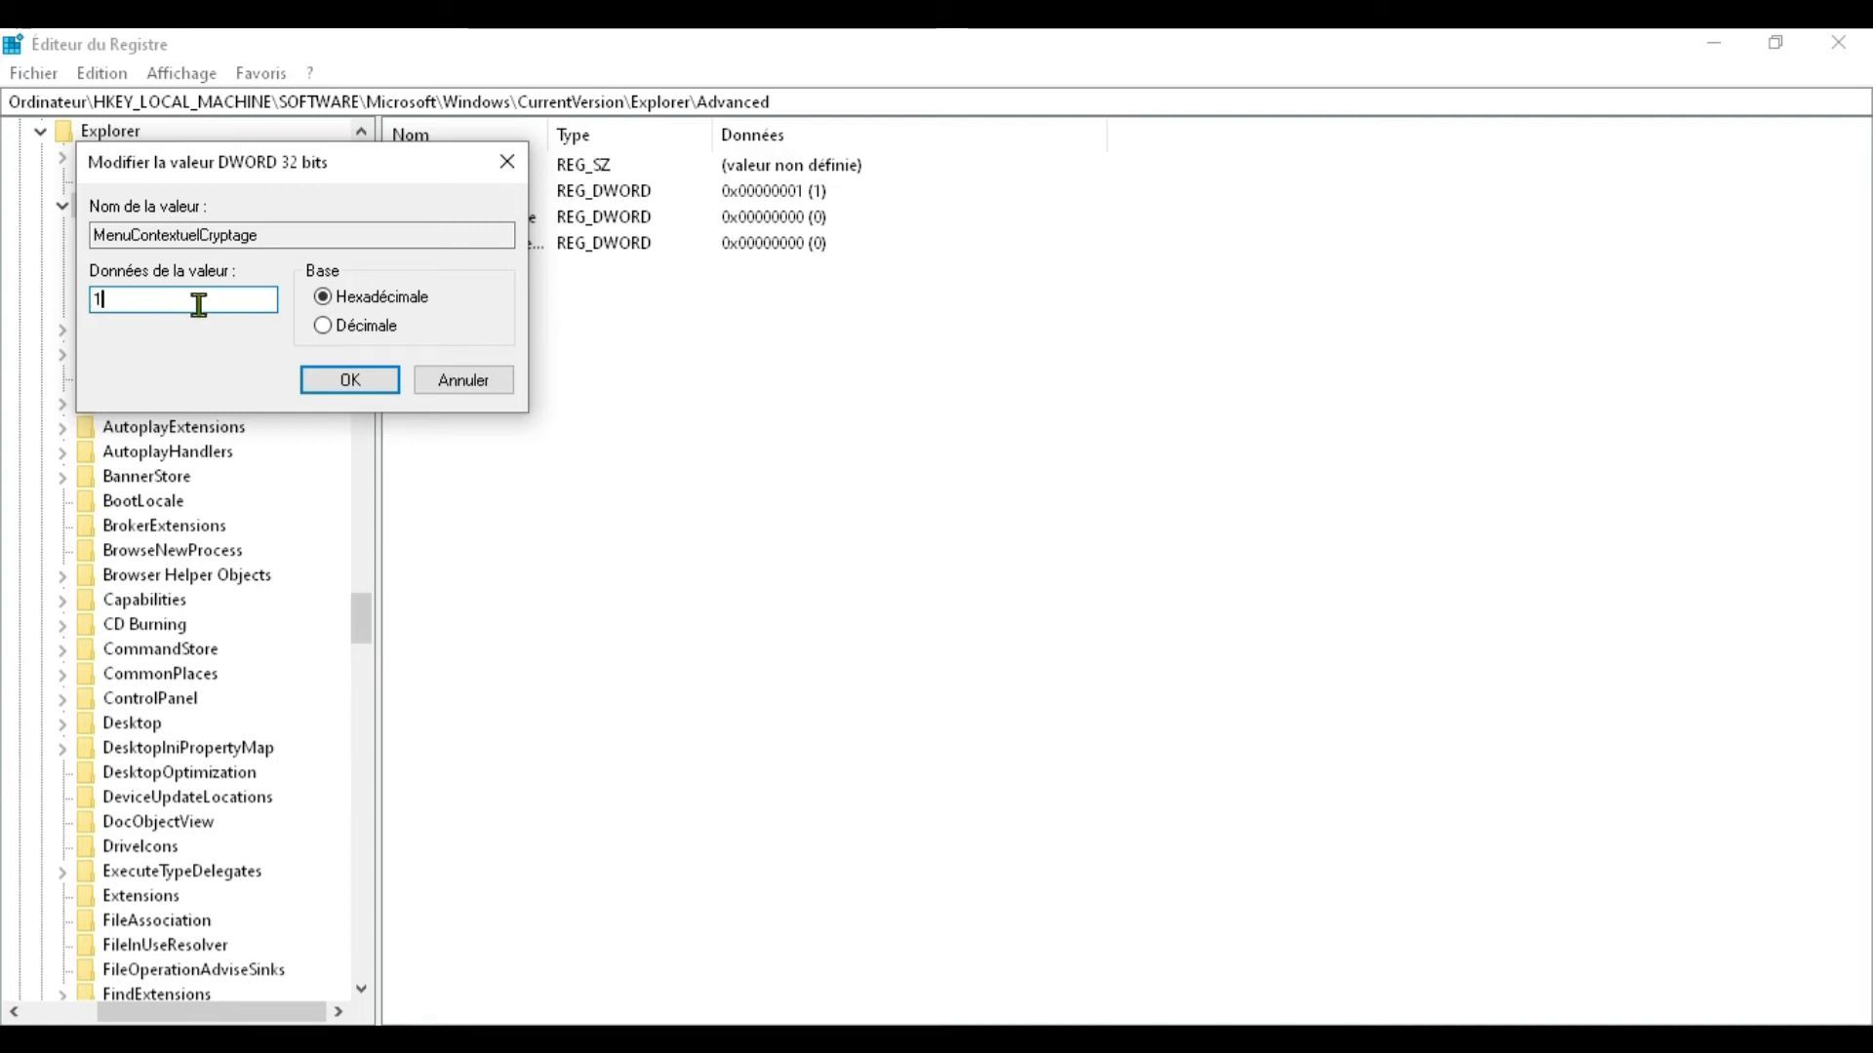
click(350, 381)
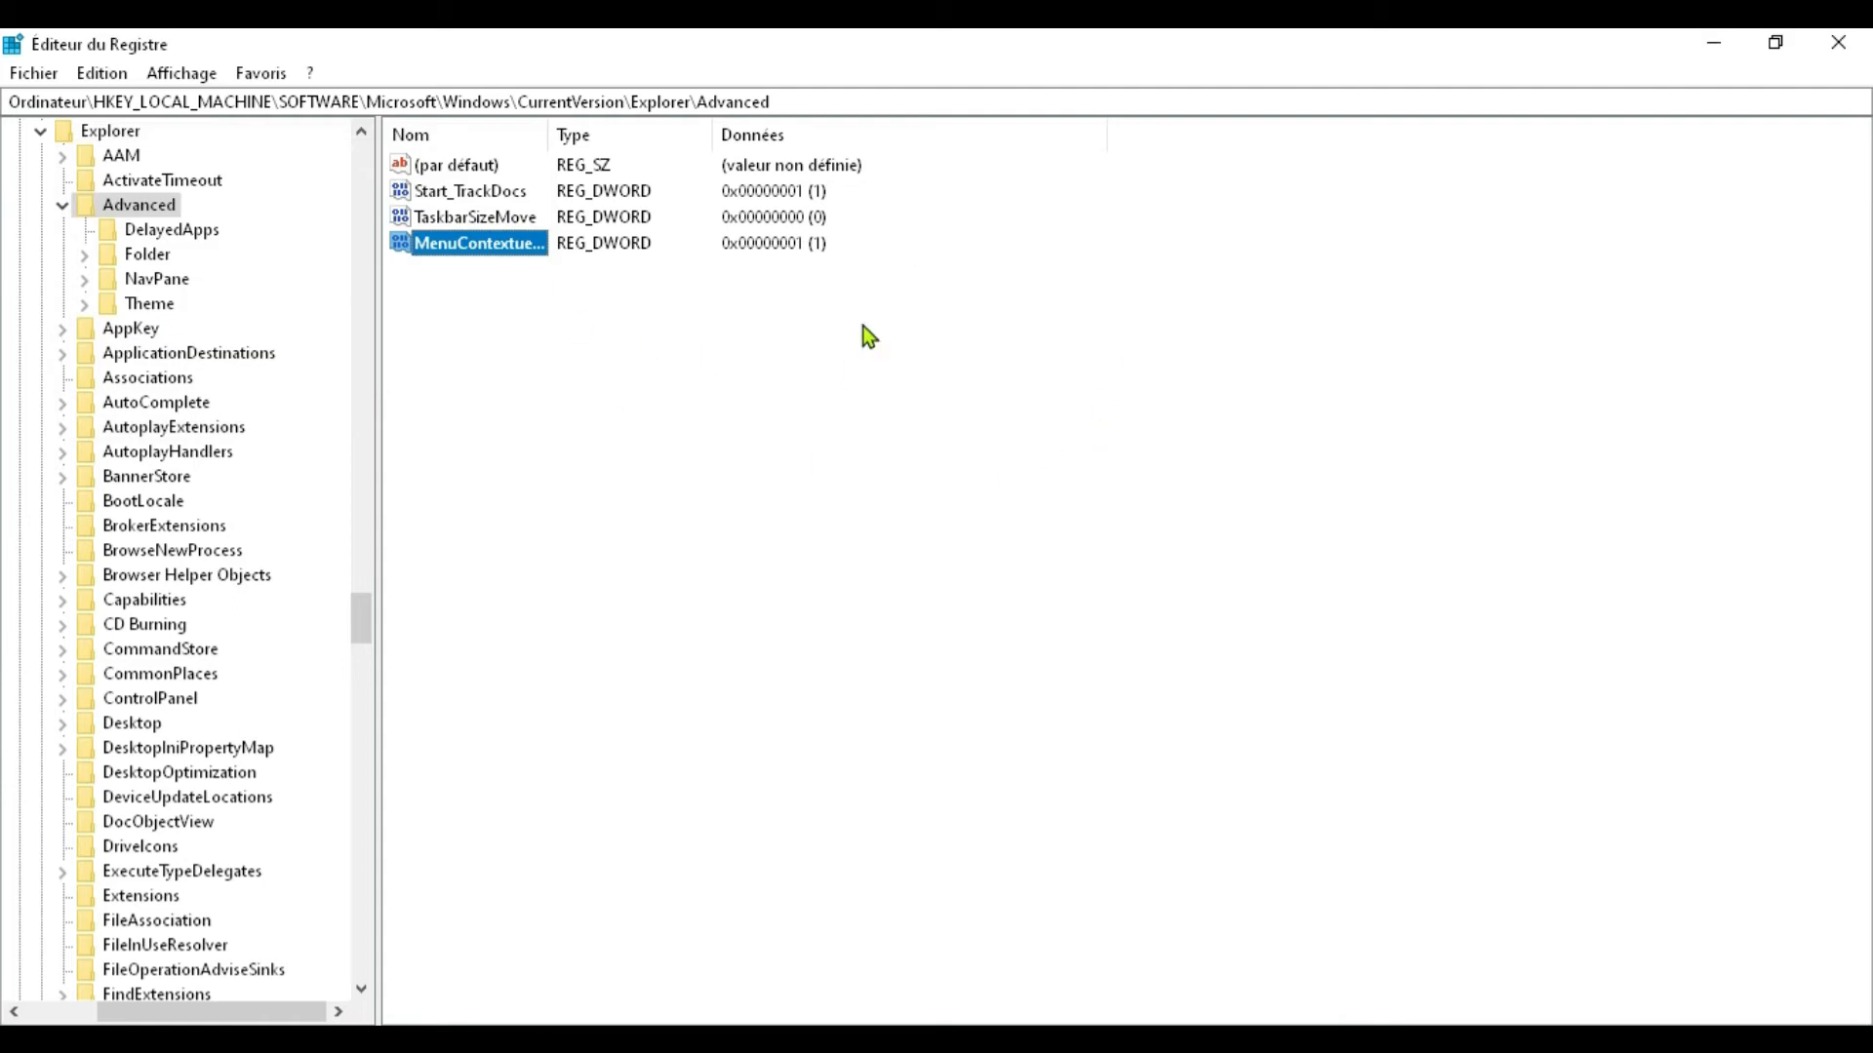
click(1859, 49)
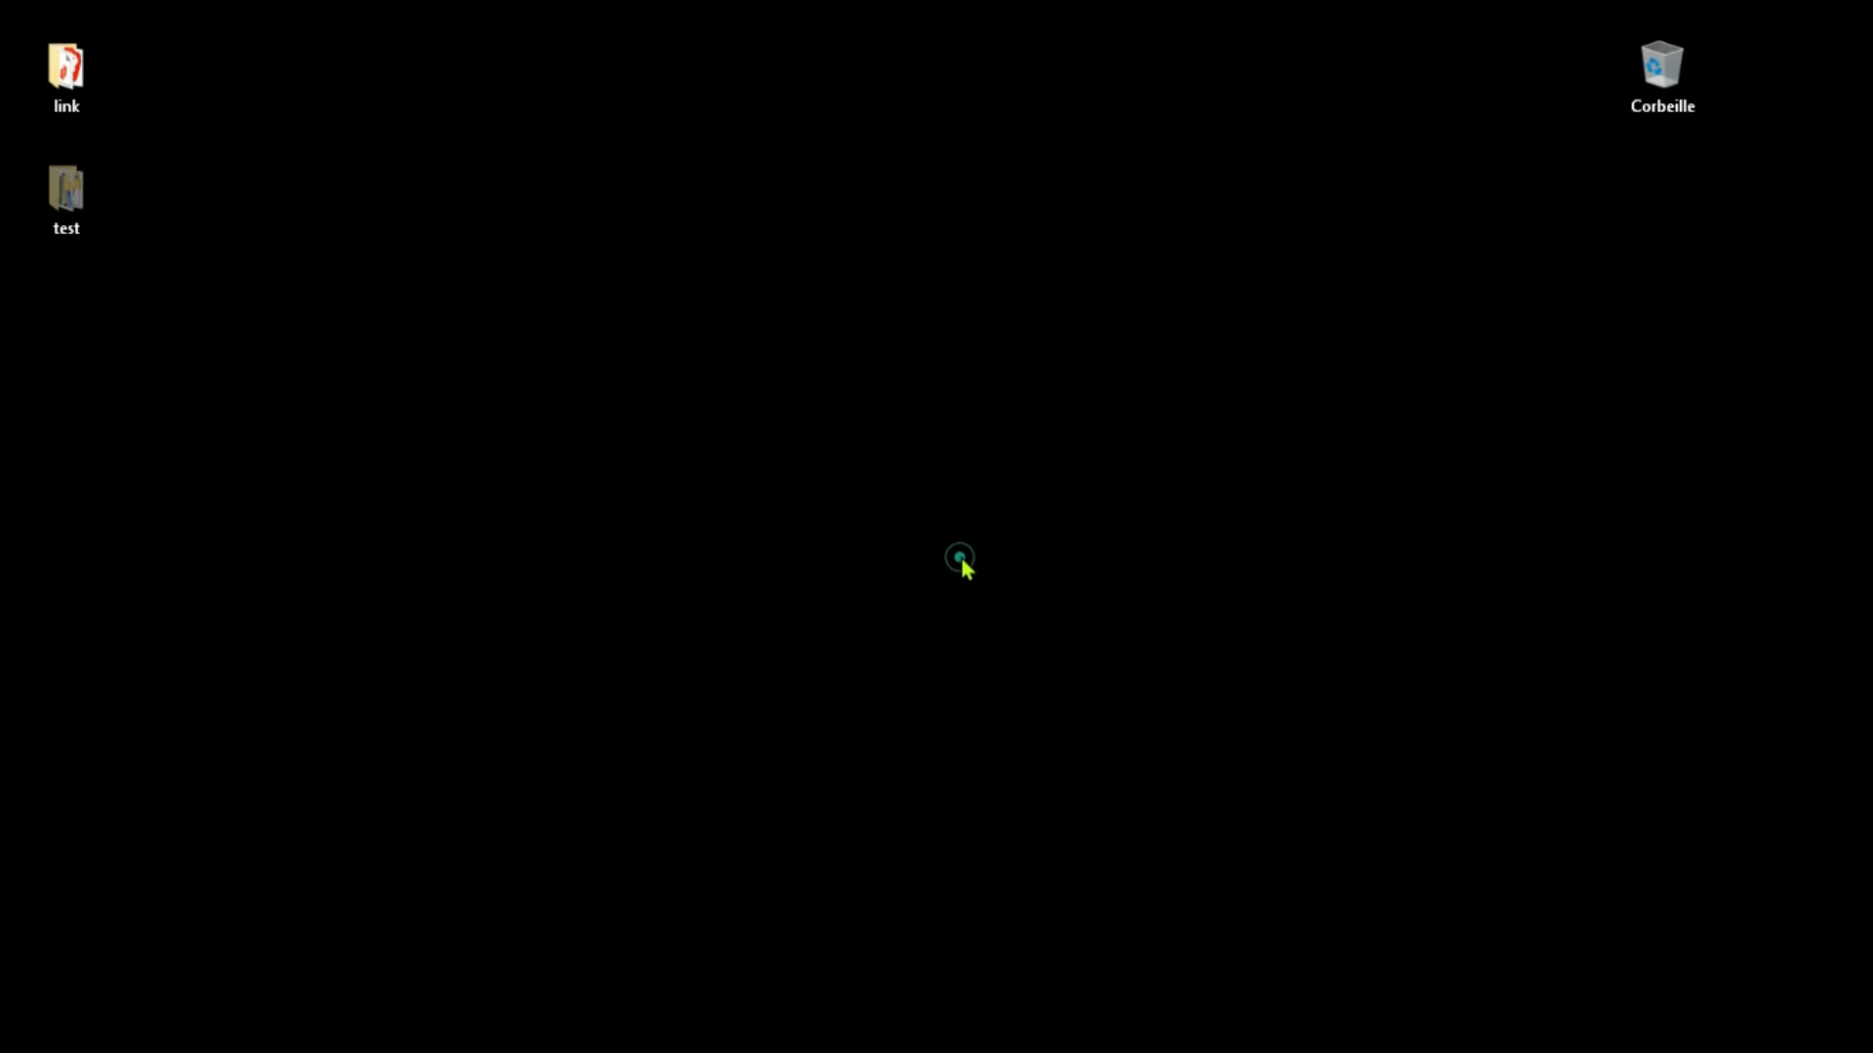
Examine the encryption commands offered for the test folder on the desktop, including the additional GpgEX options
right_click(56, 201)
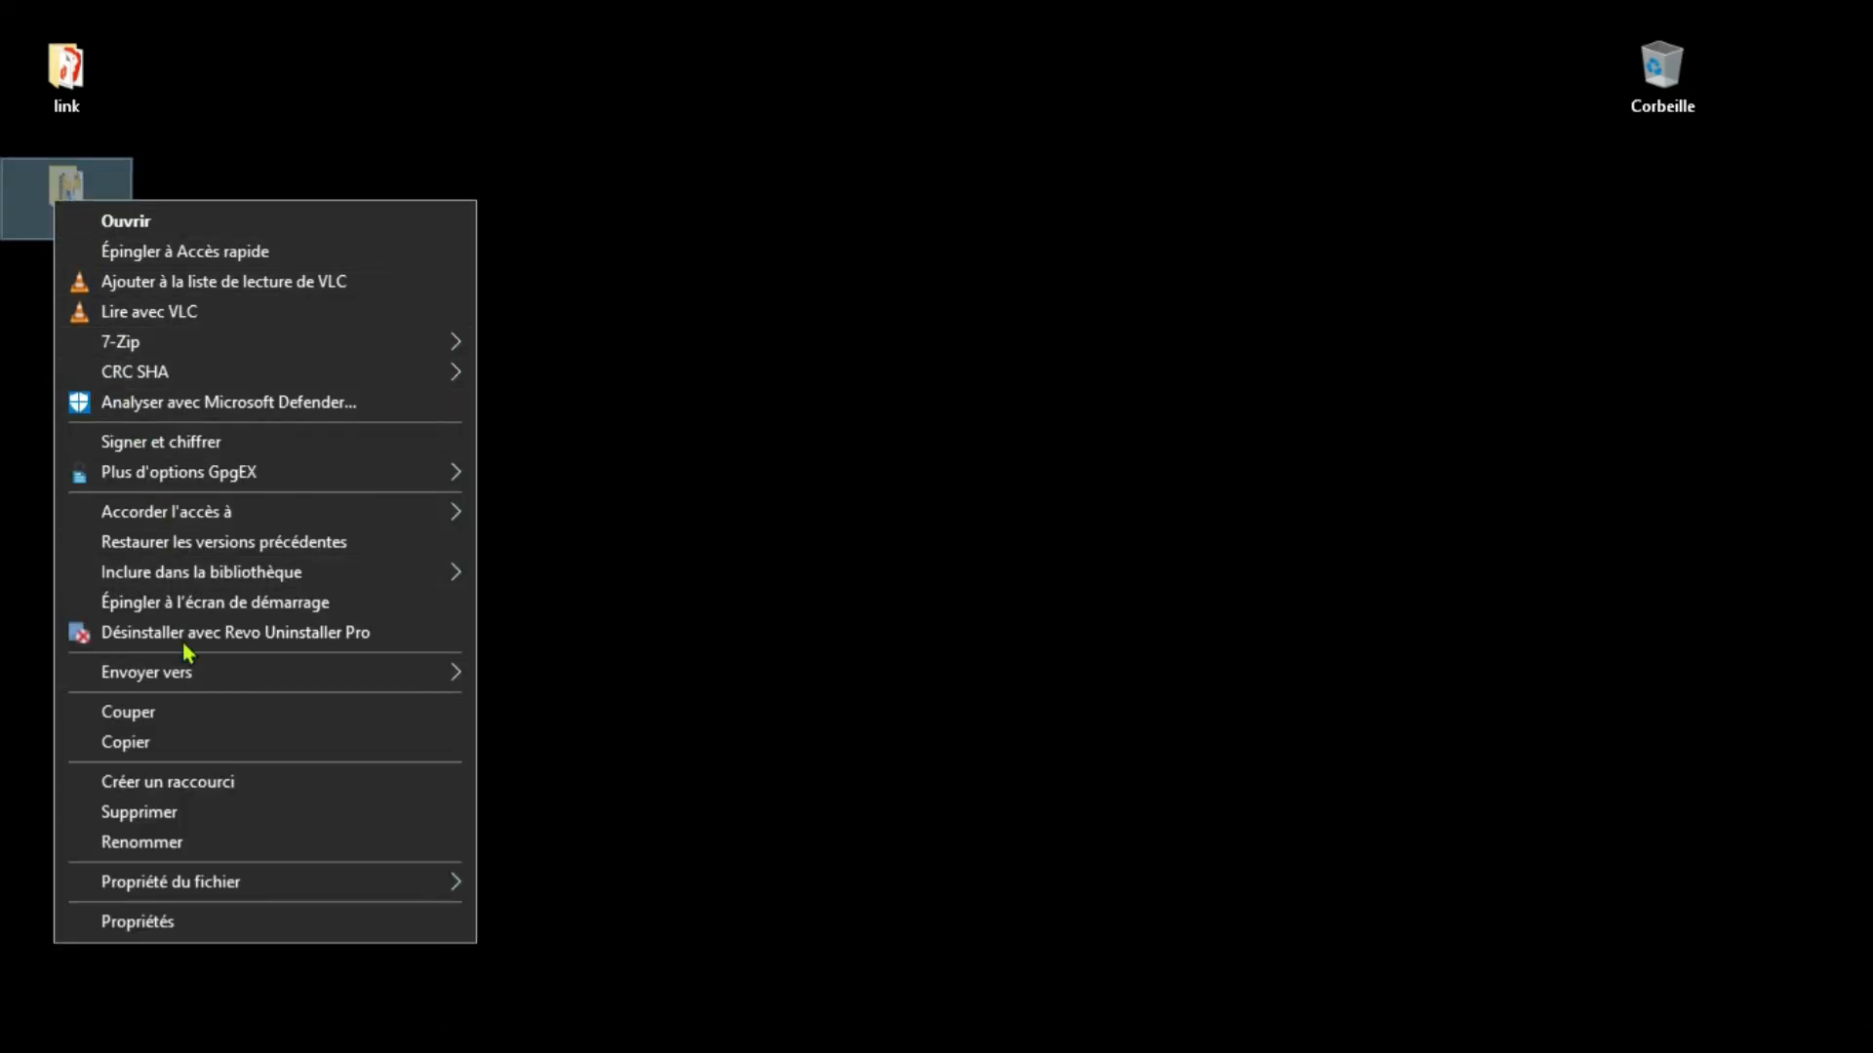
mouse_move(185, 474)
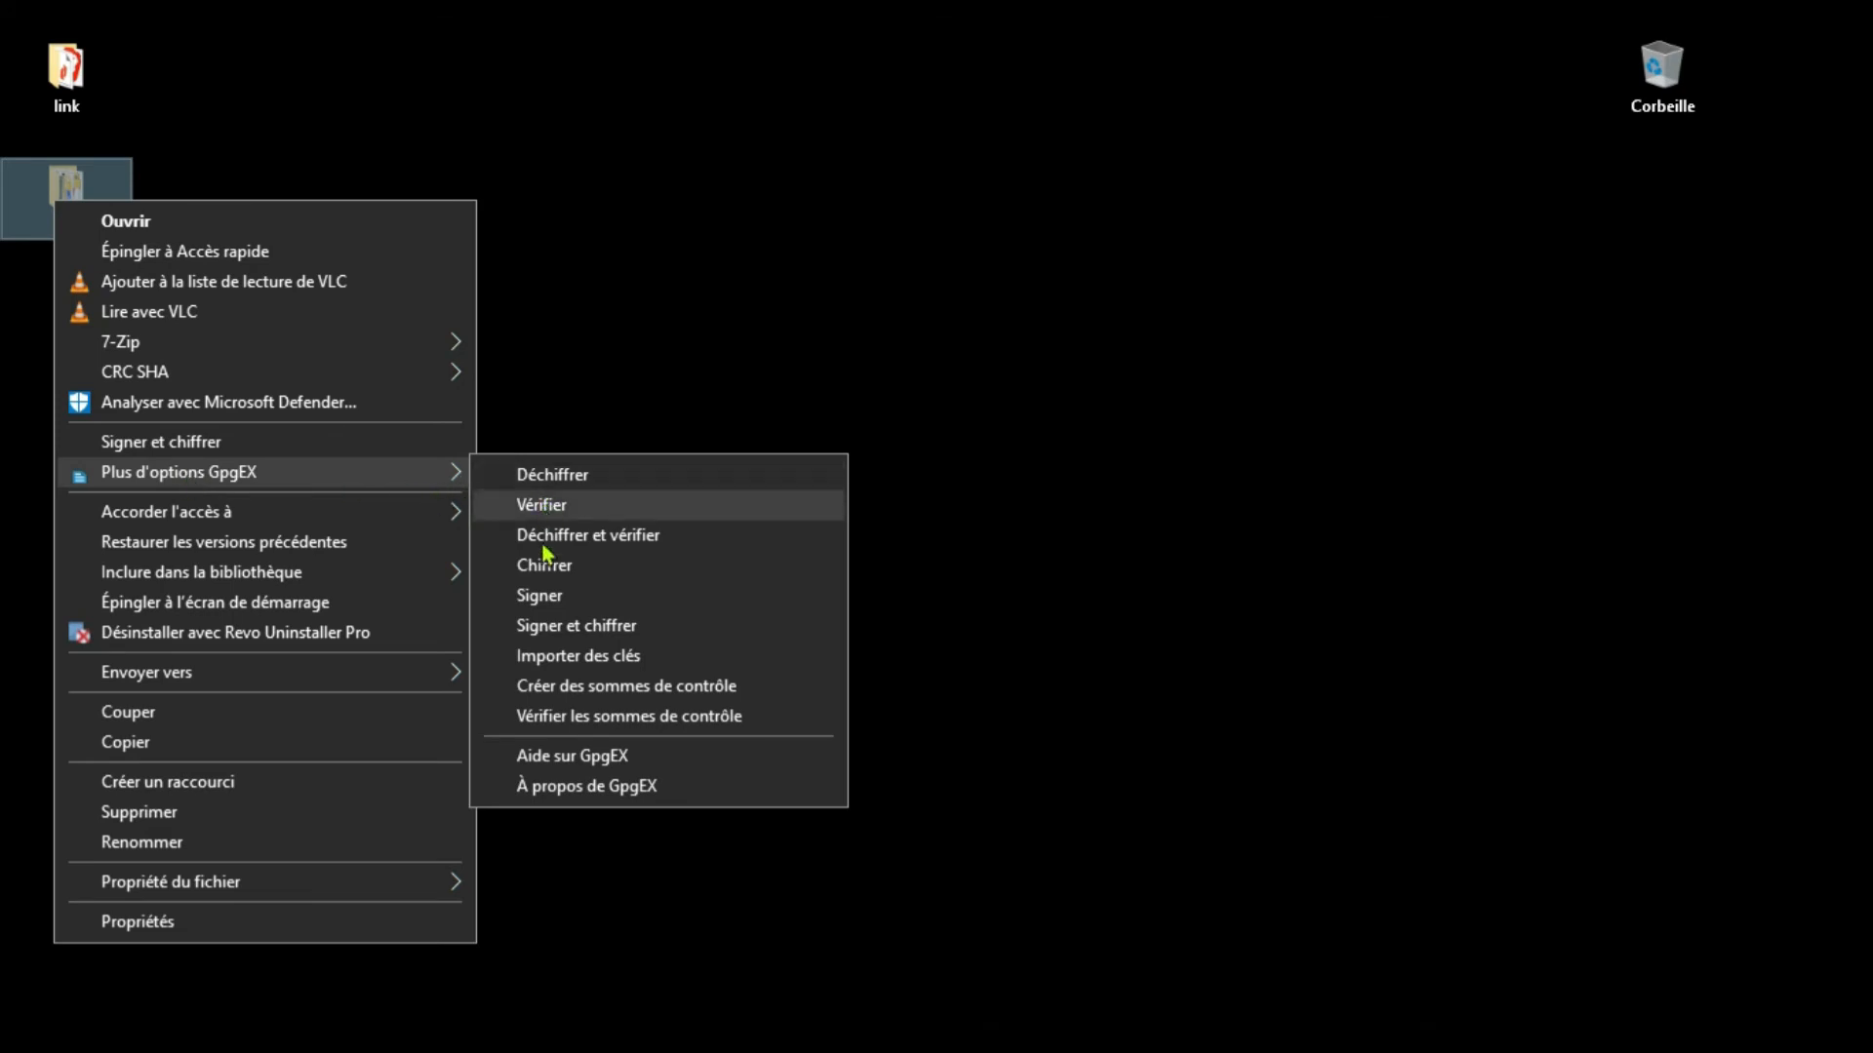
click(627, 256)
click(1305, 739)
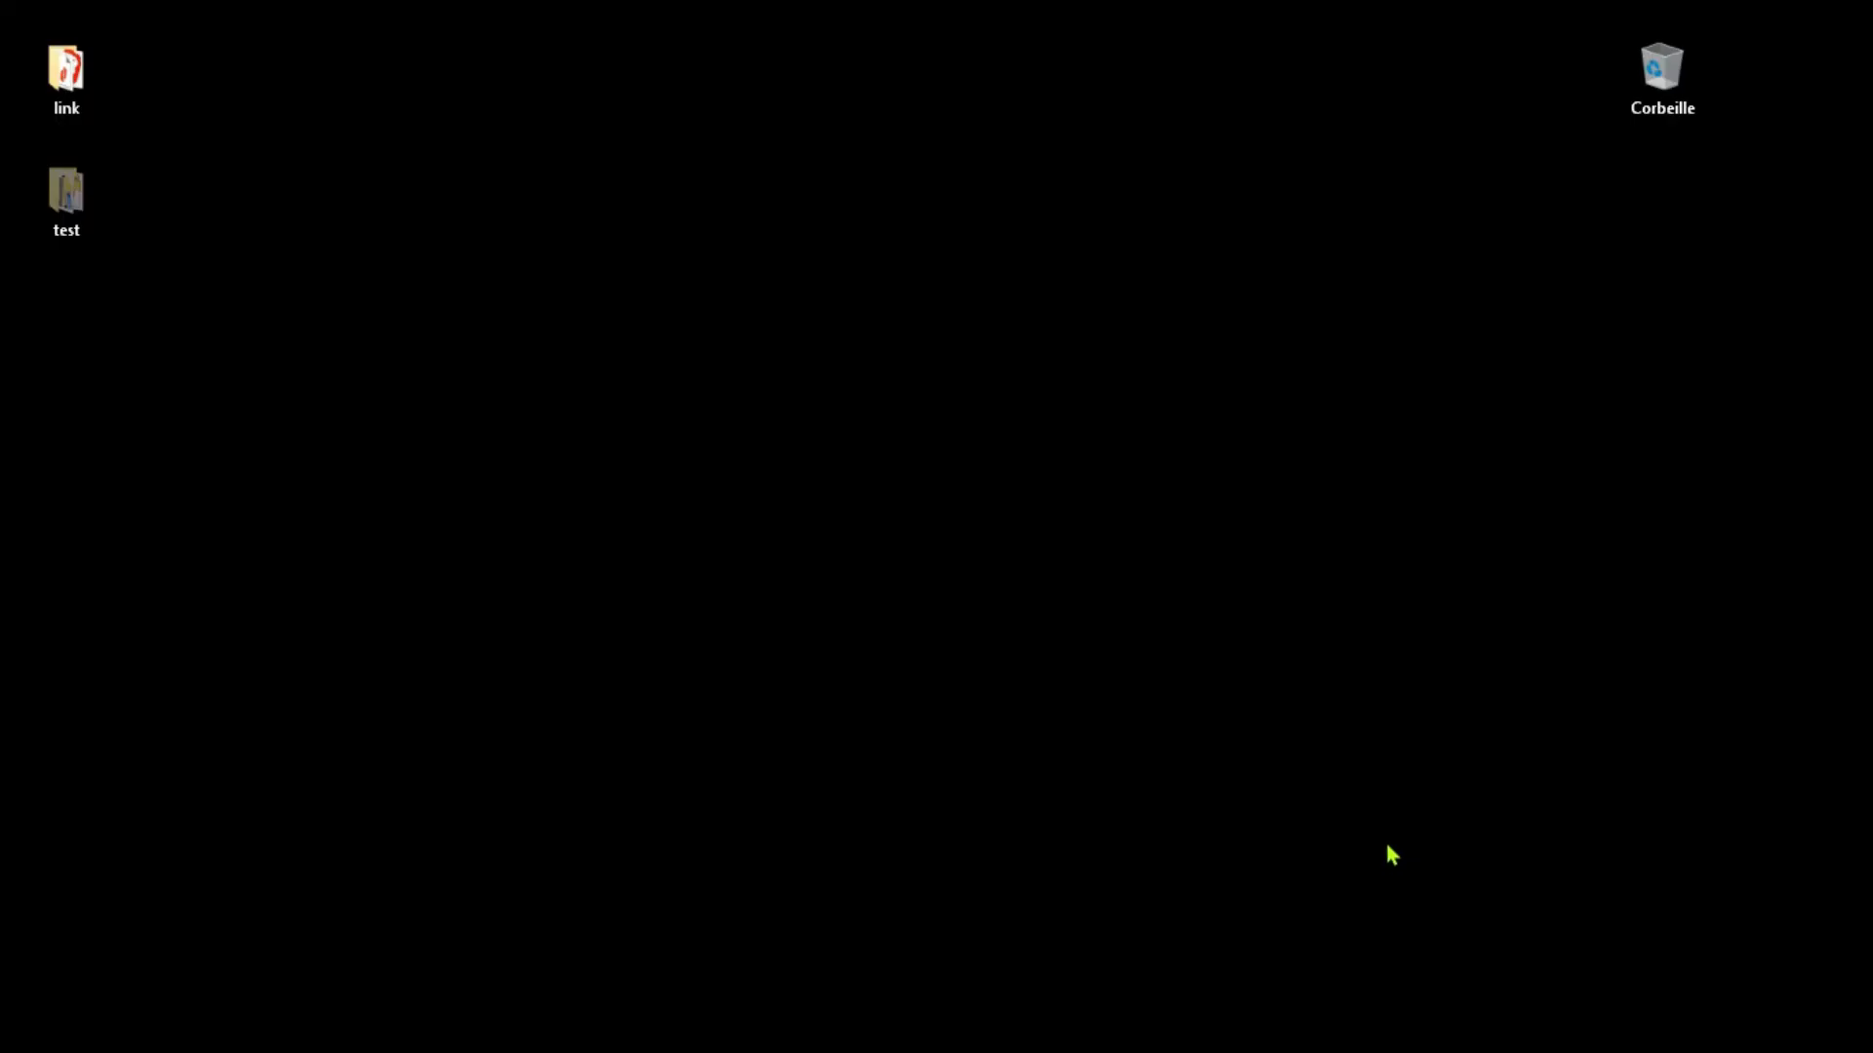
Review the activity history page in the Windows privacy settings, including its recording, sending and clearing options, and close the settings
key(super)
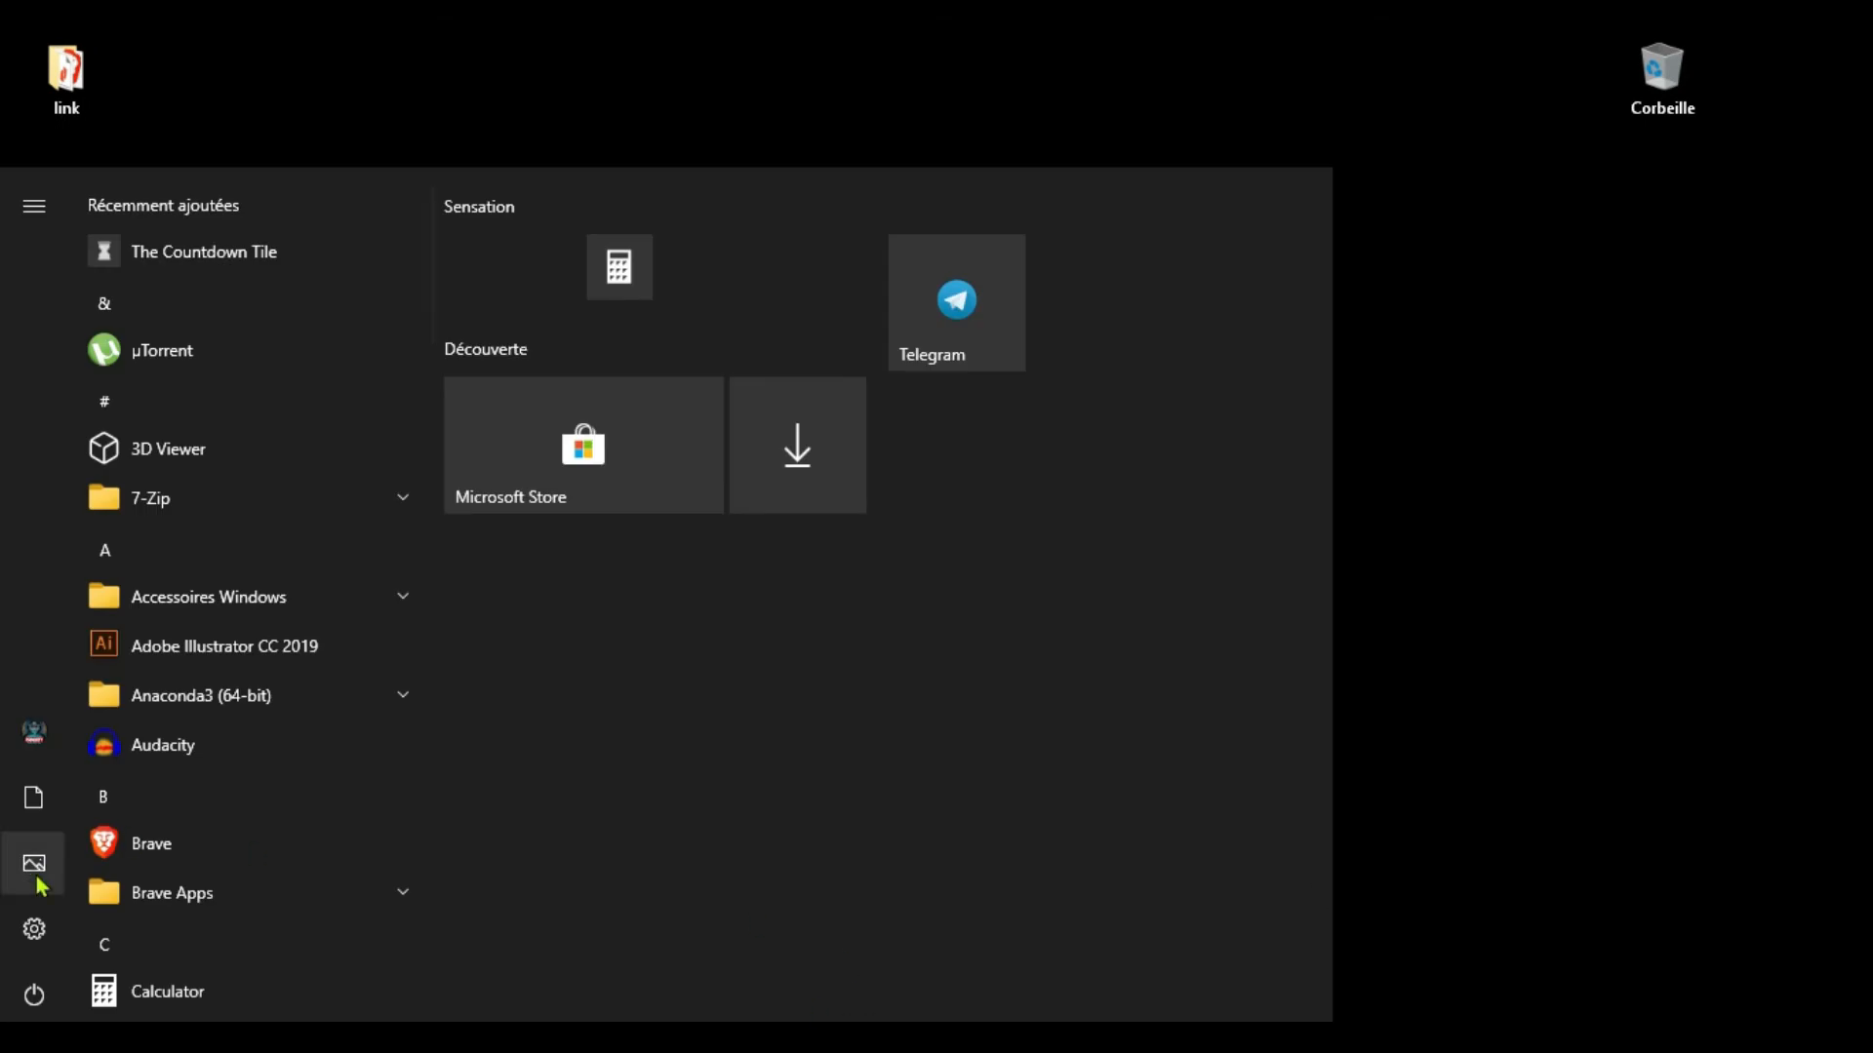
click(37, 930)
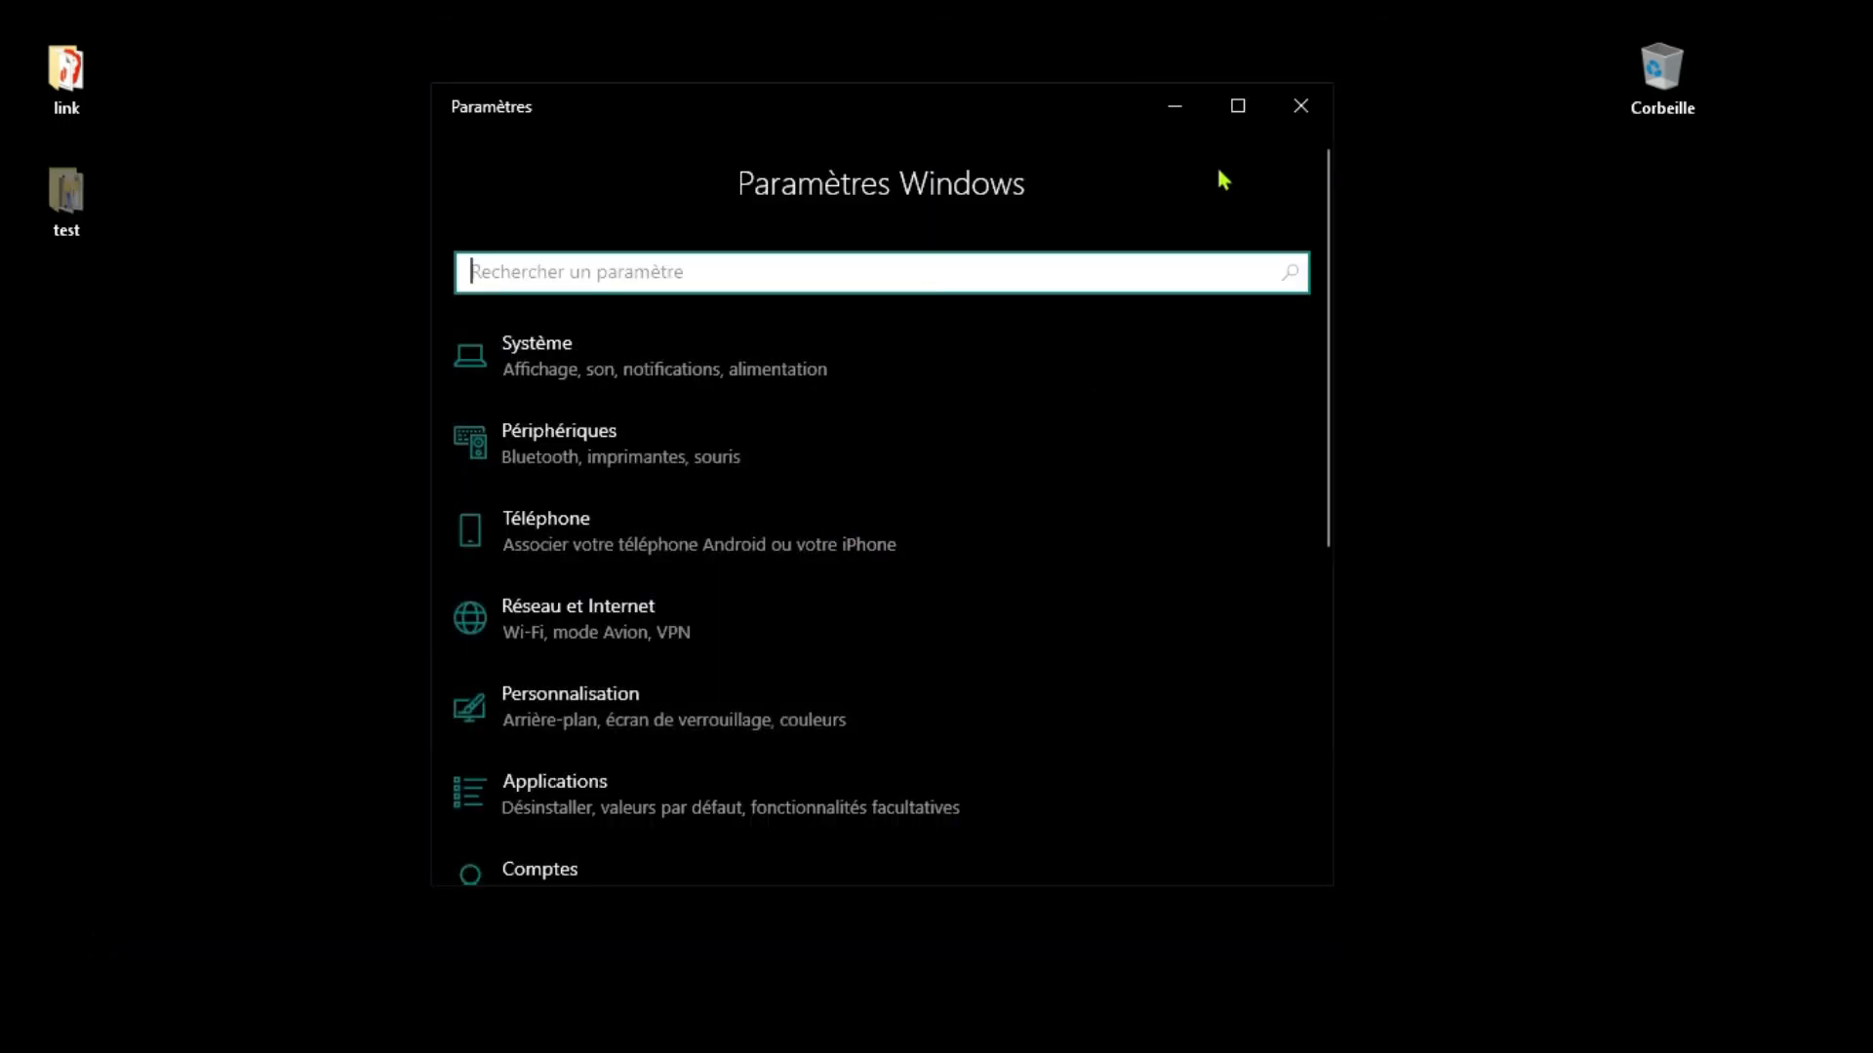
scroll(732, 493, down, 5)
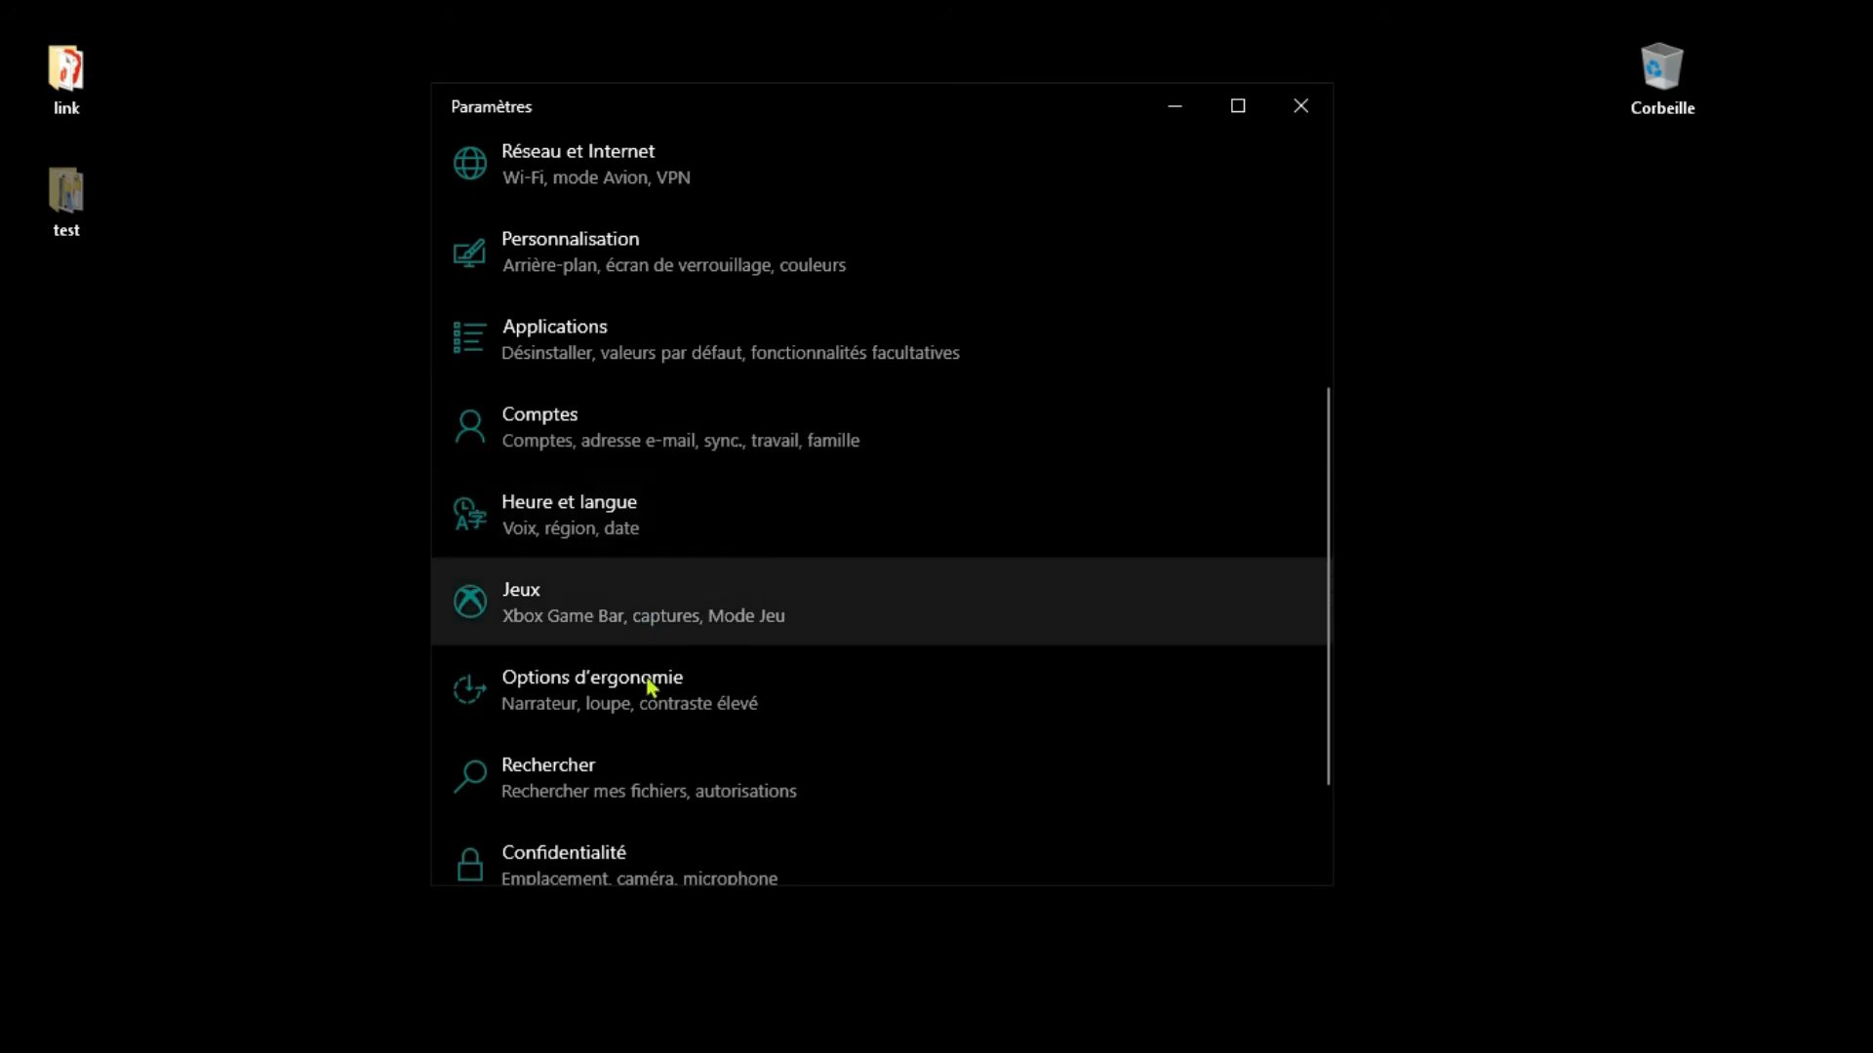
scroll(644, 732, down, 3)
click(669, 732)
scroll(624, 497, down, 1)
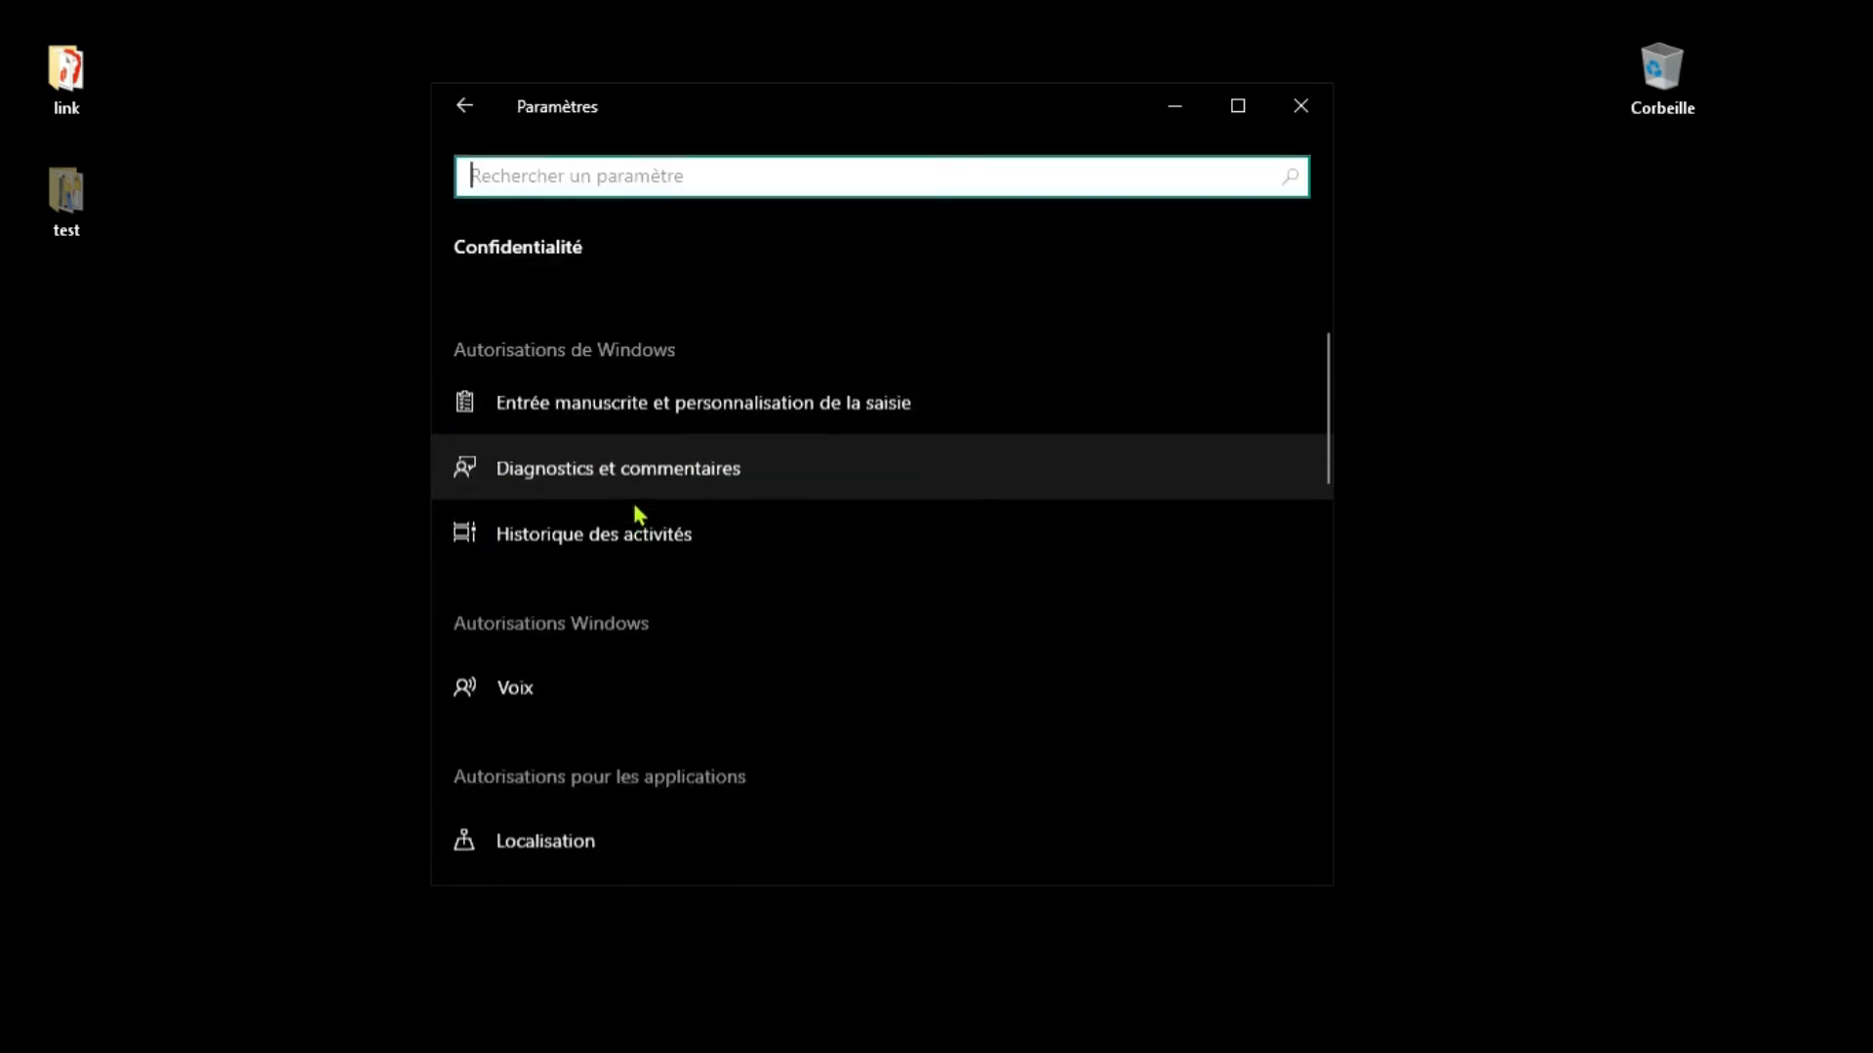
click(637, 536)
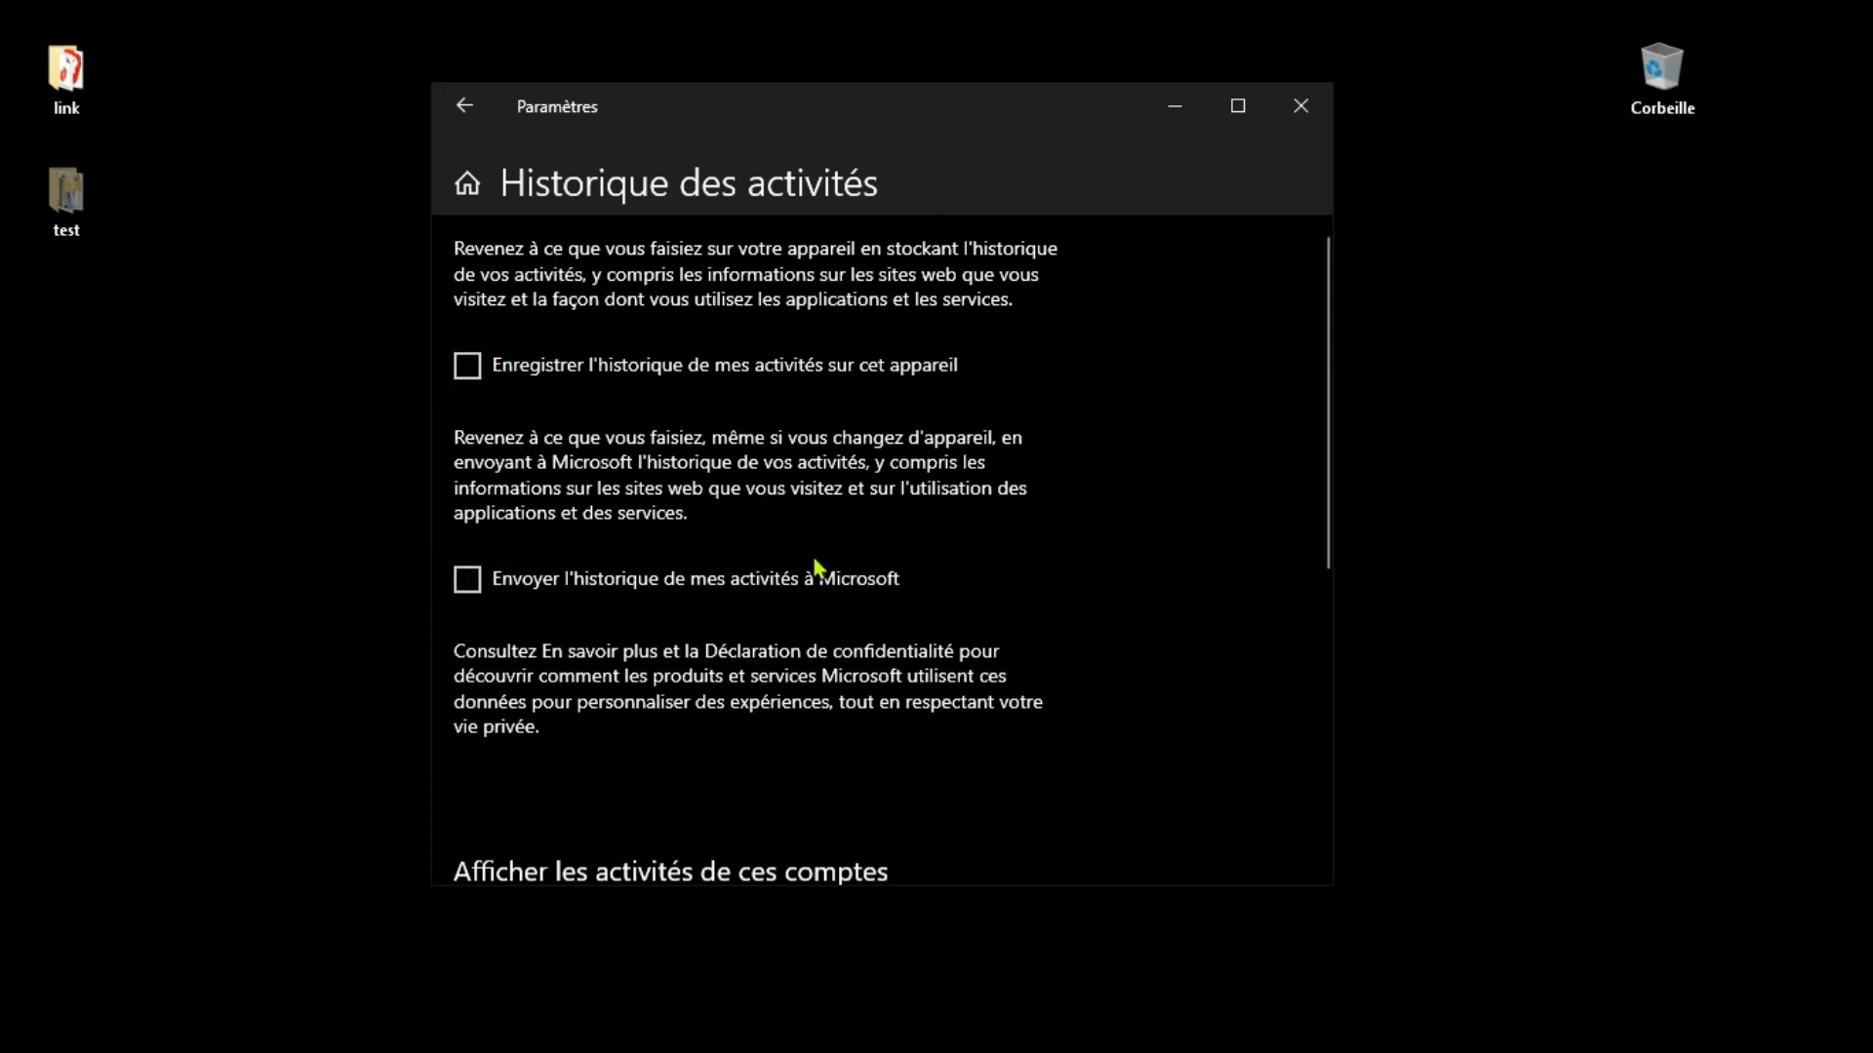
scroll(818, 568, down, 5)
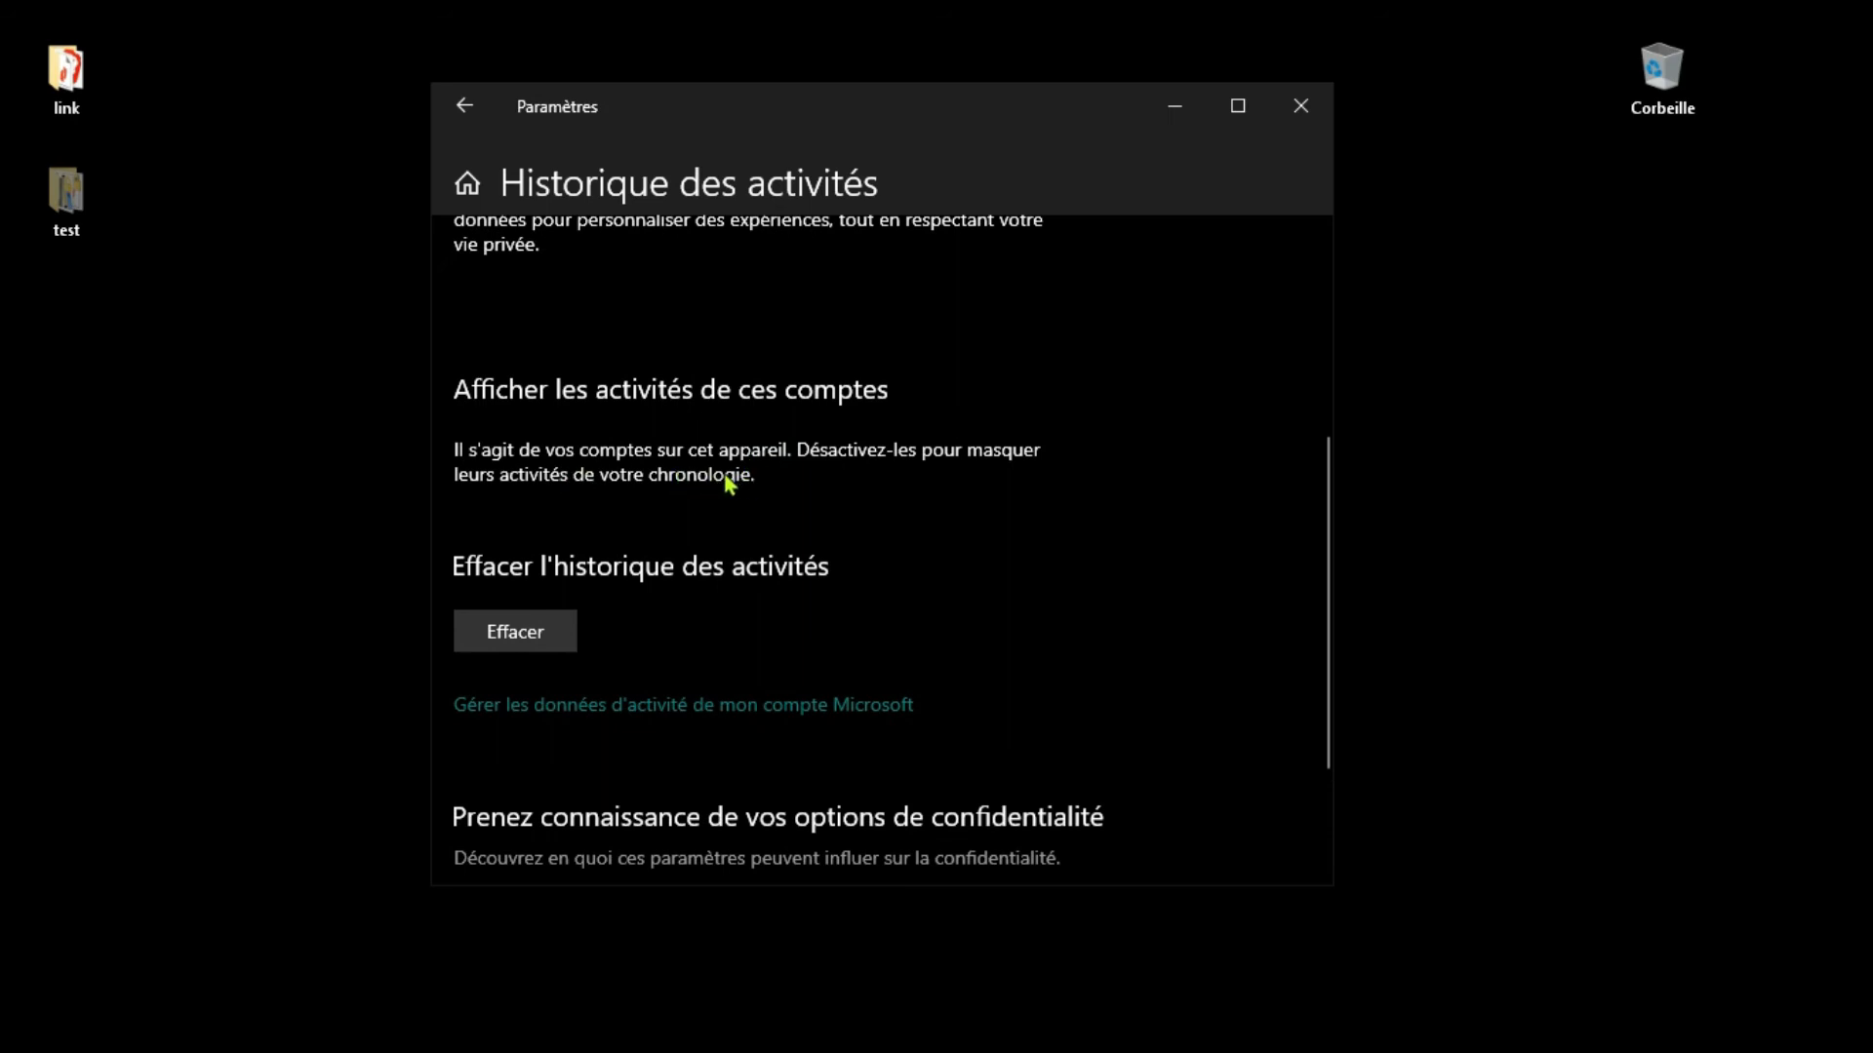
scroll(728, 491, down, 3)
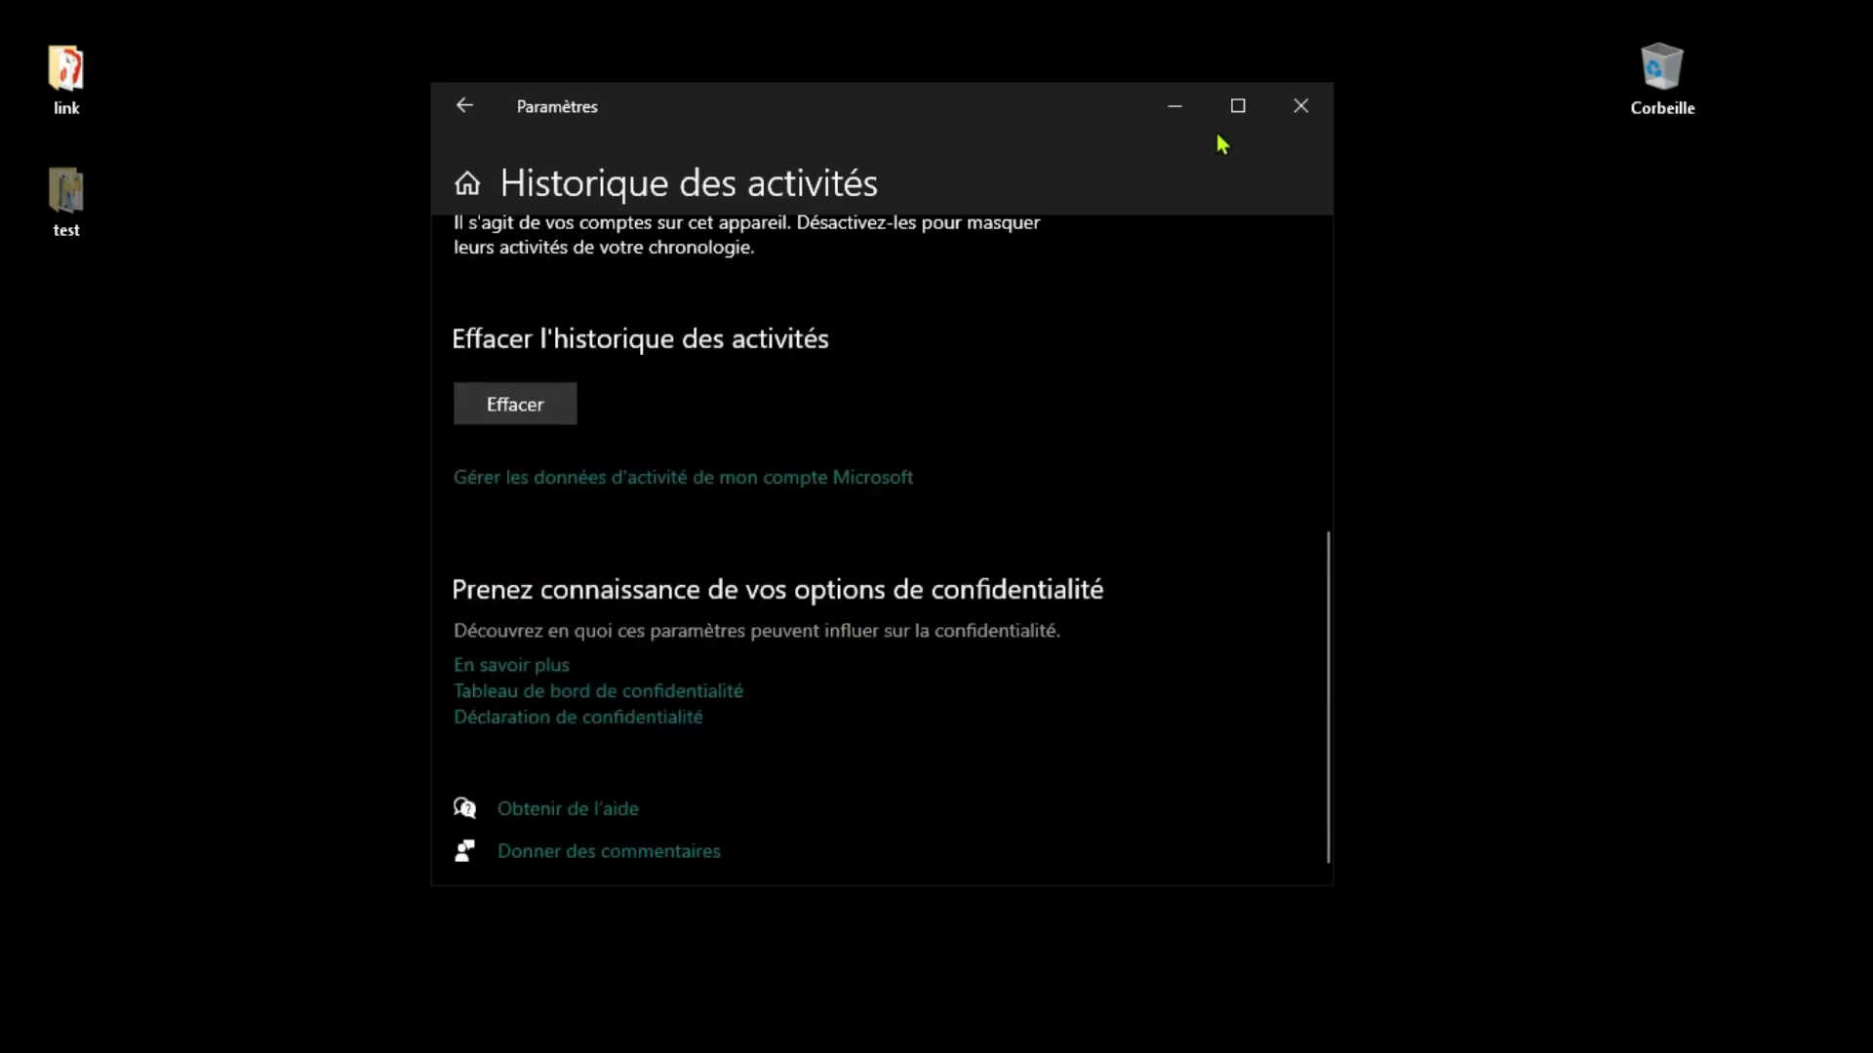
click(1328, 103)
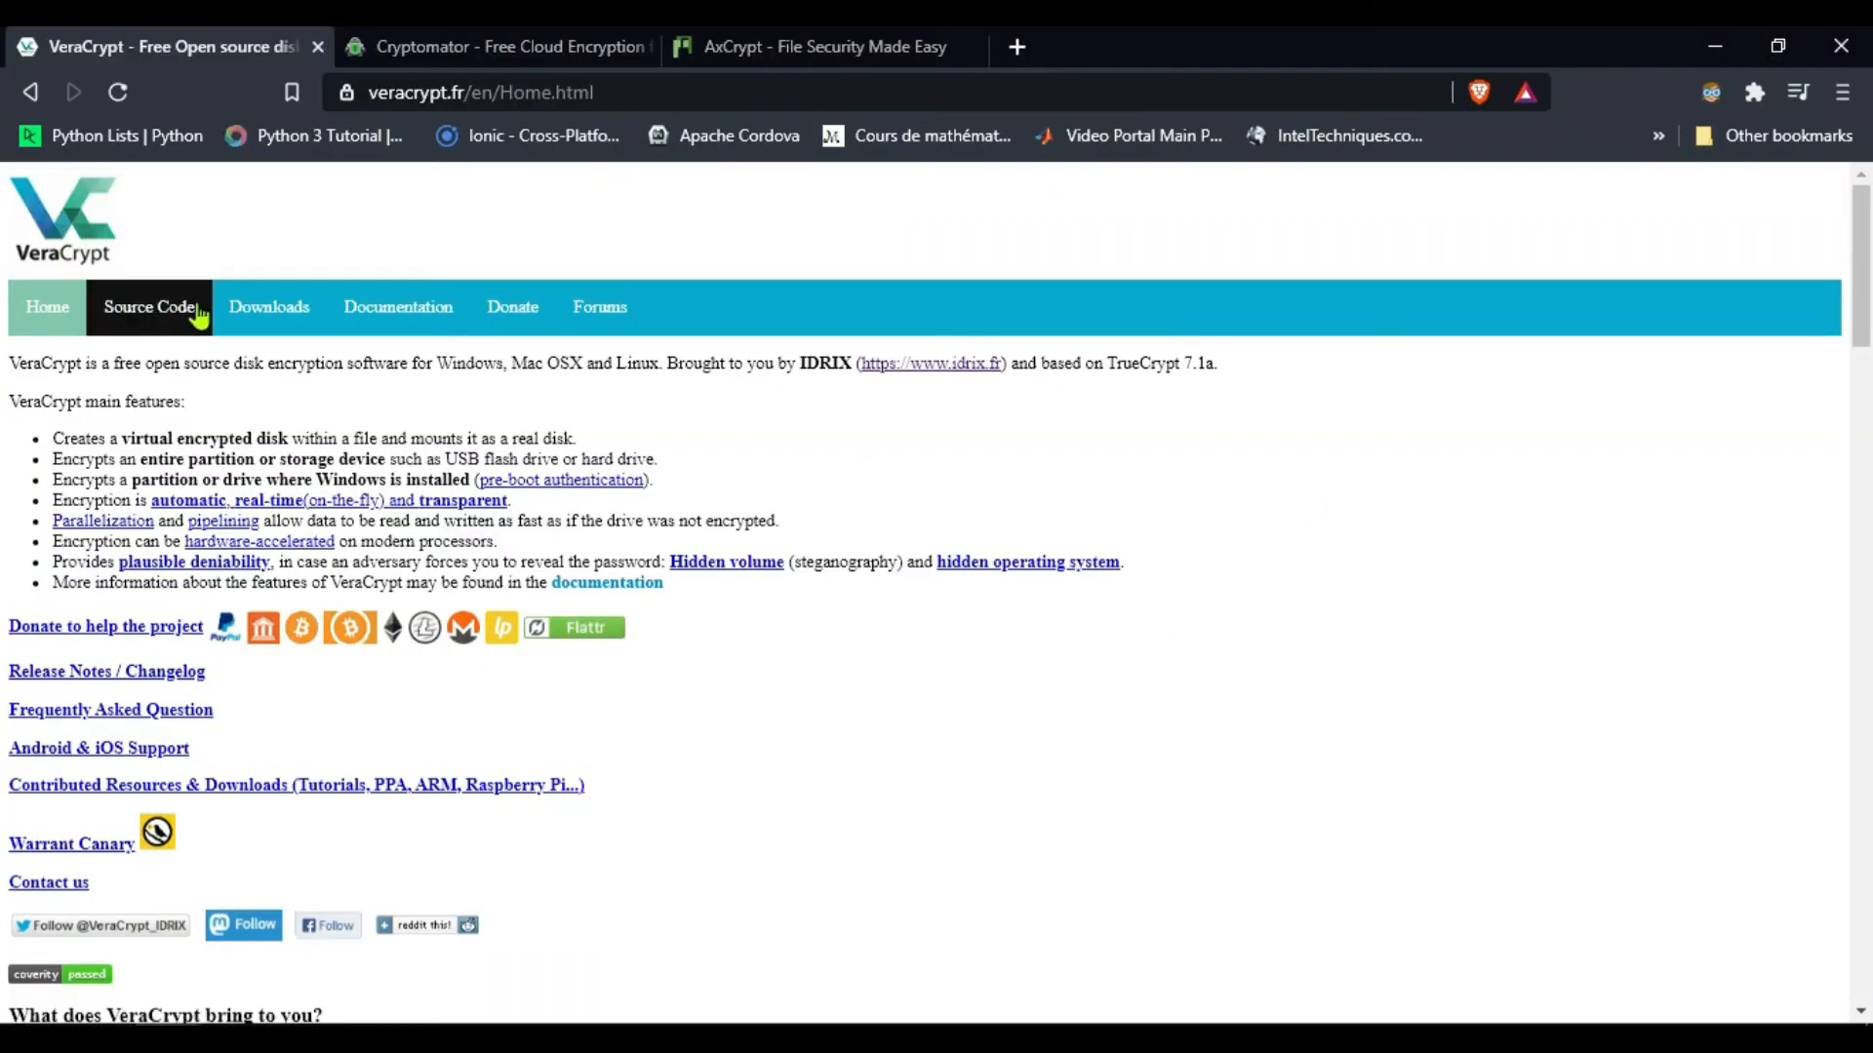
Read through the VeraCrypt home page, examining its features, release updates and the volume encryption and formatting screenshots
scroll(733, 493, down, 15)
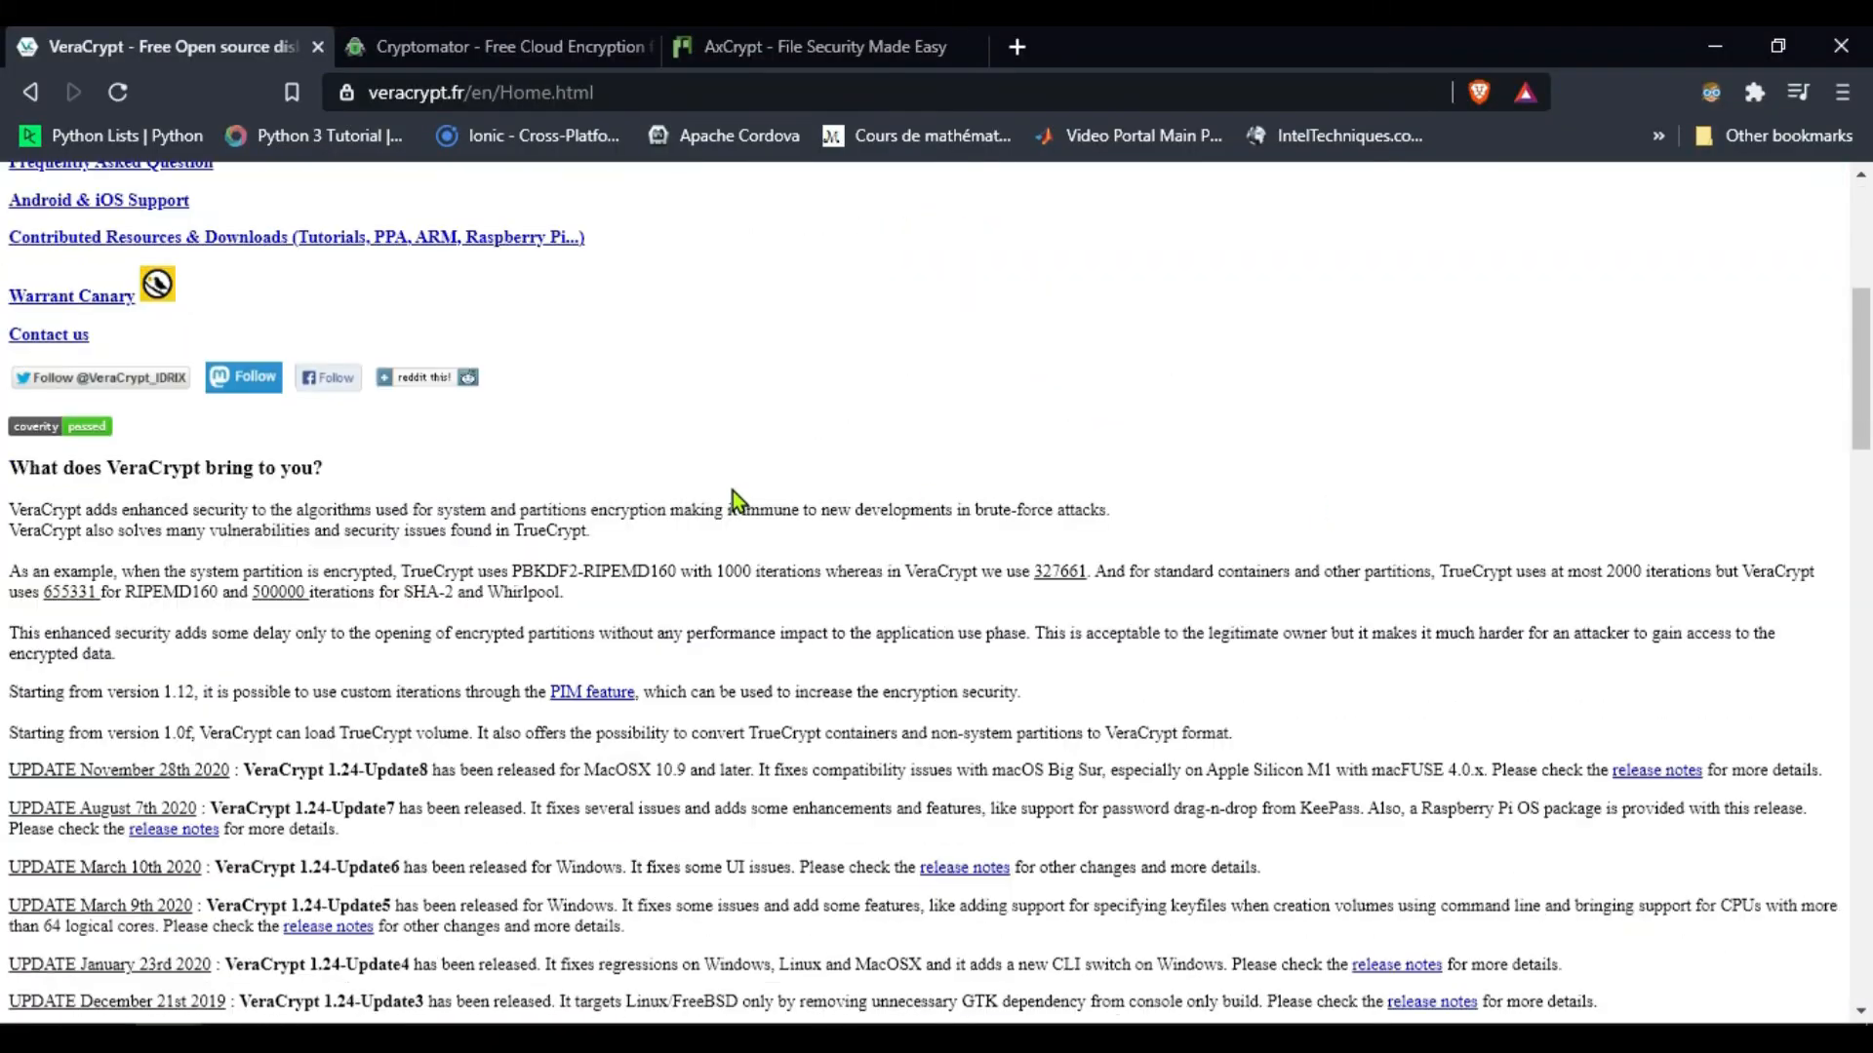
scroll(734, 489, down, 9)
scroll(733, 490, up, 6)
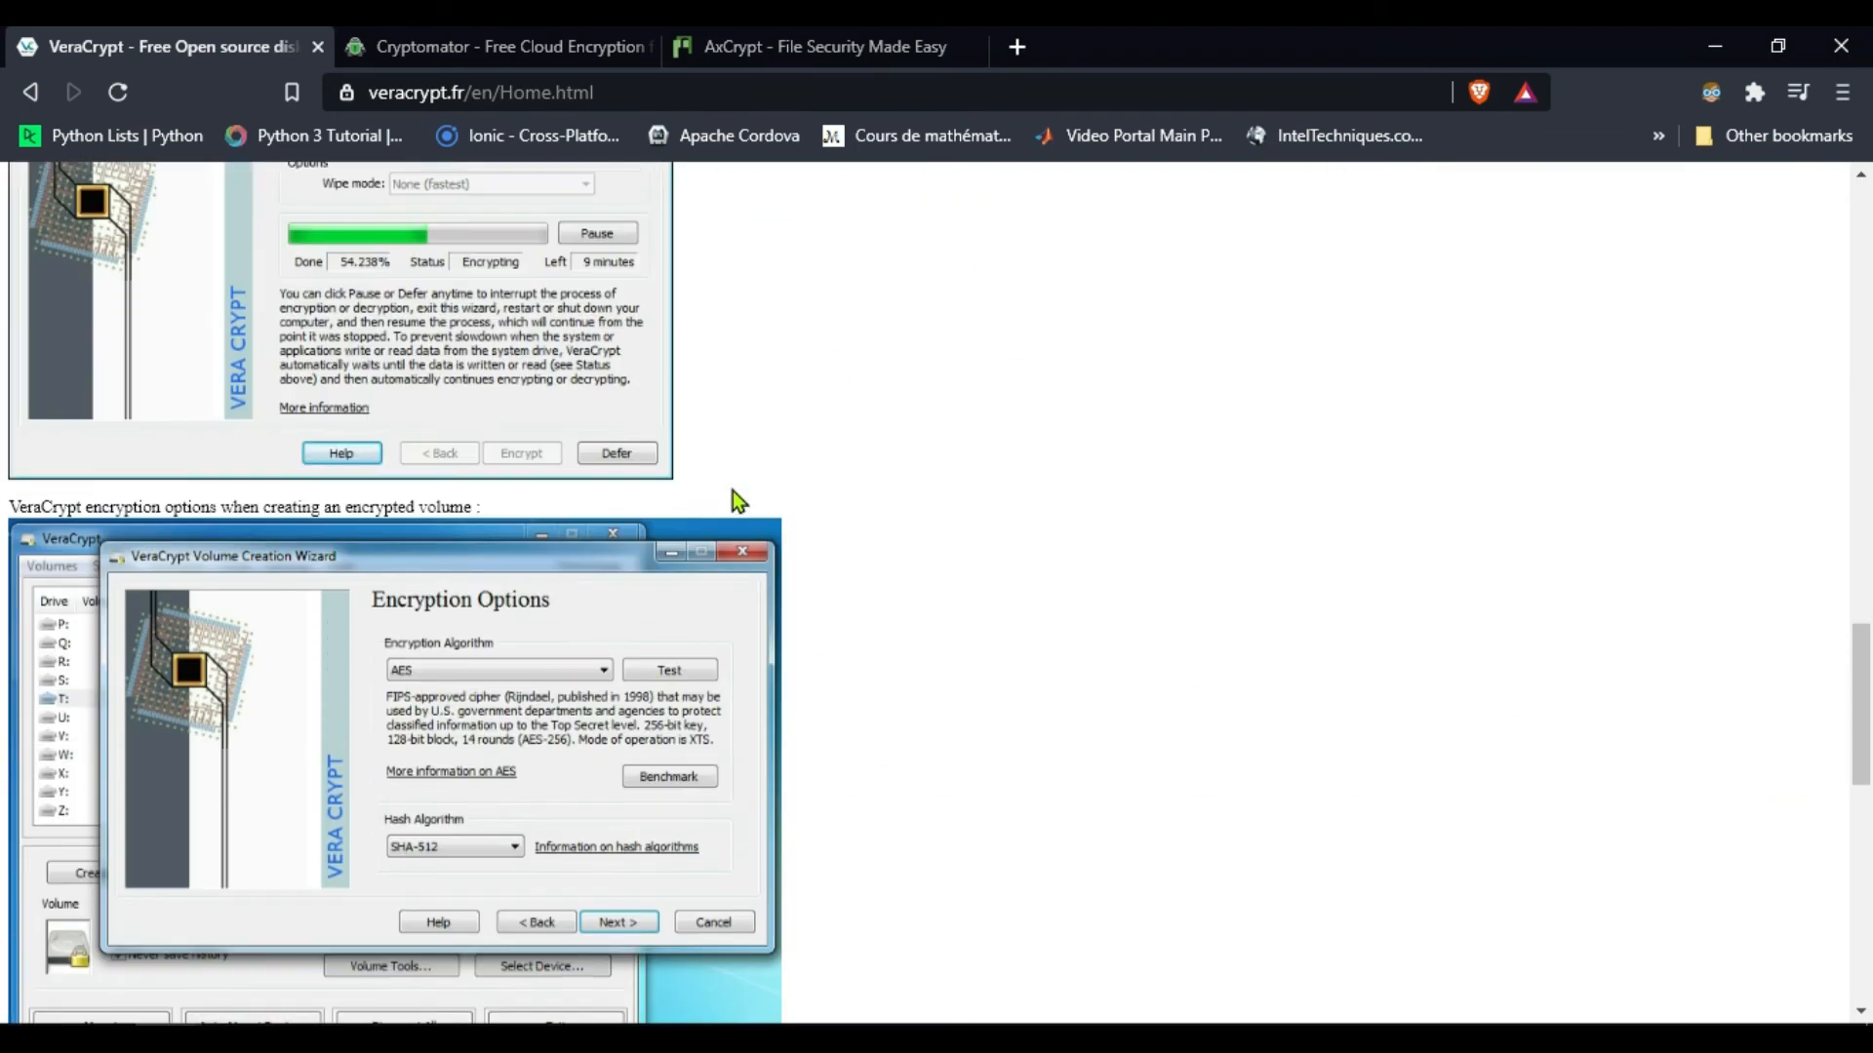
scroll(664, 472, down, 5)
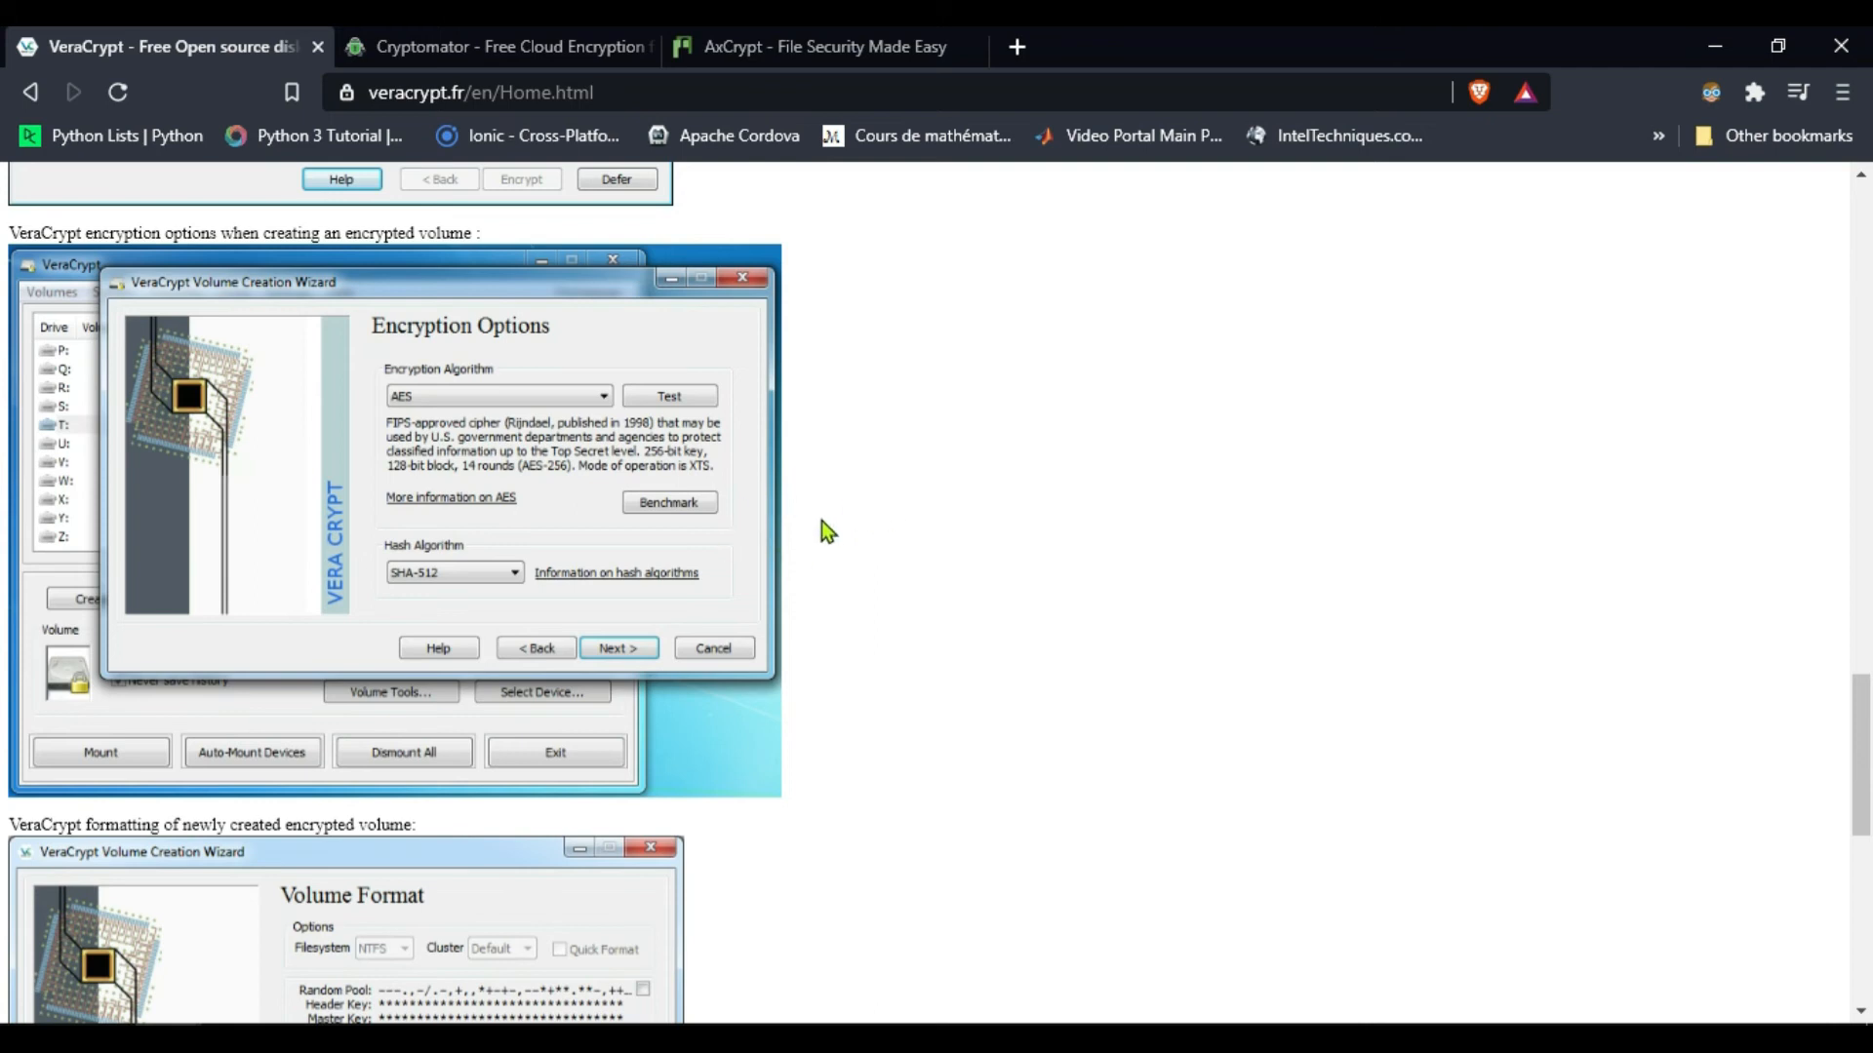
scroll(858, 583, down, 4)
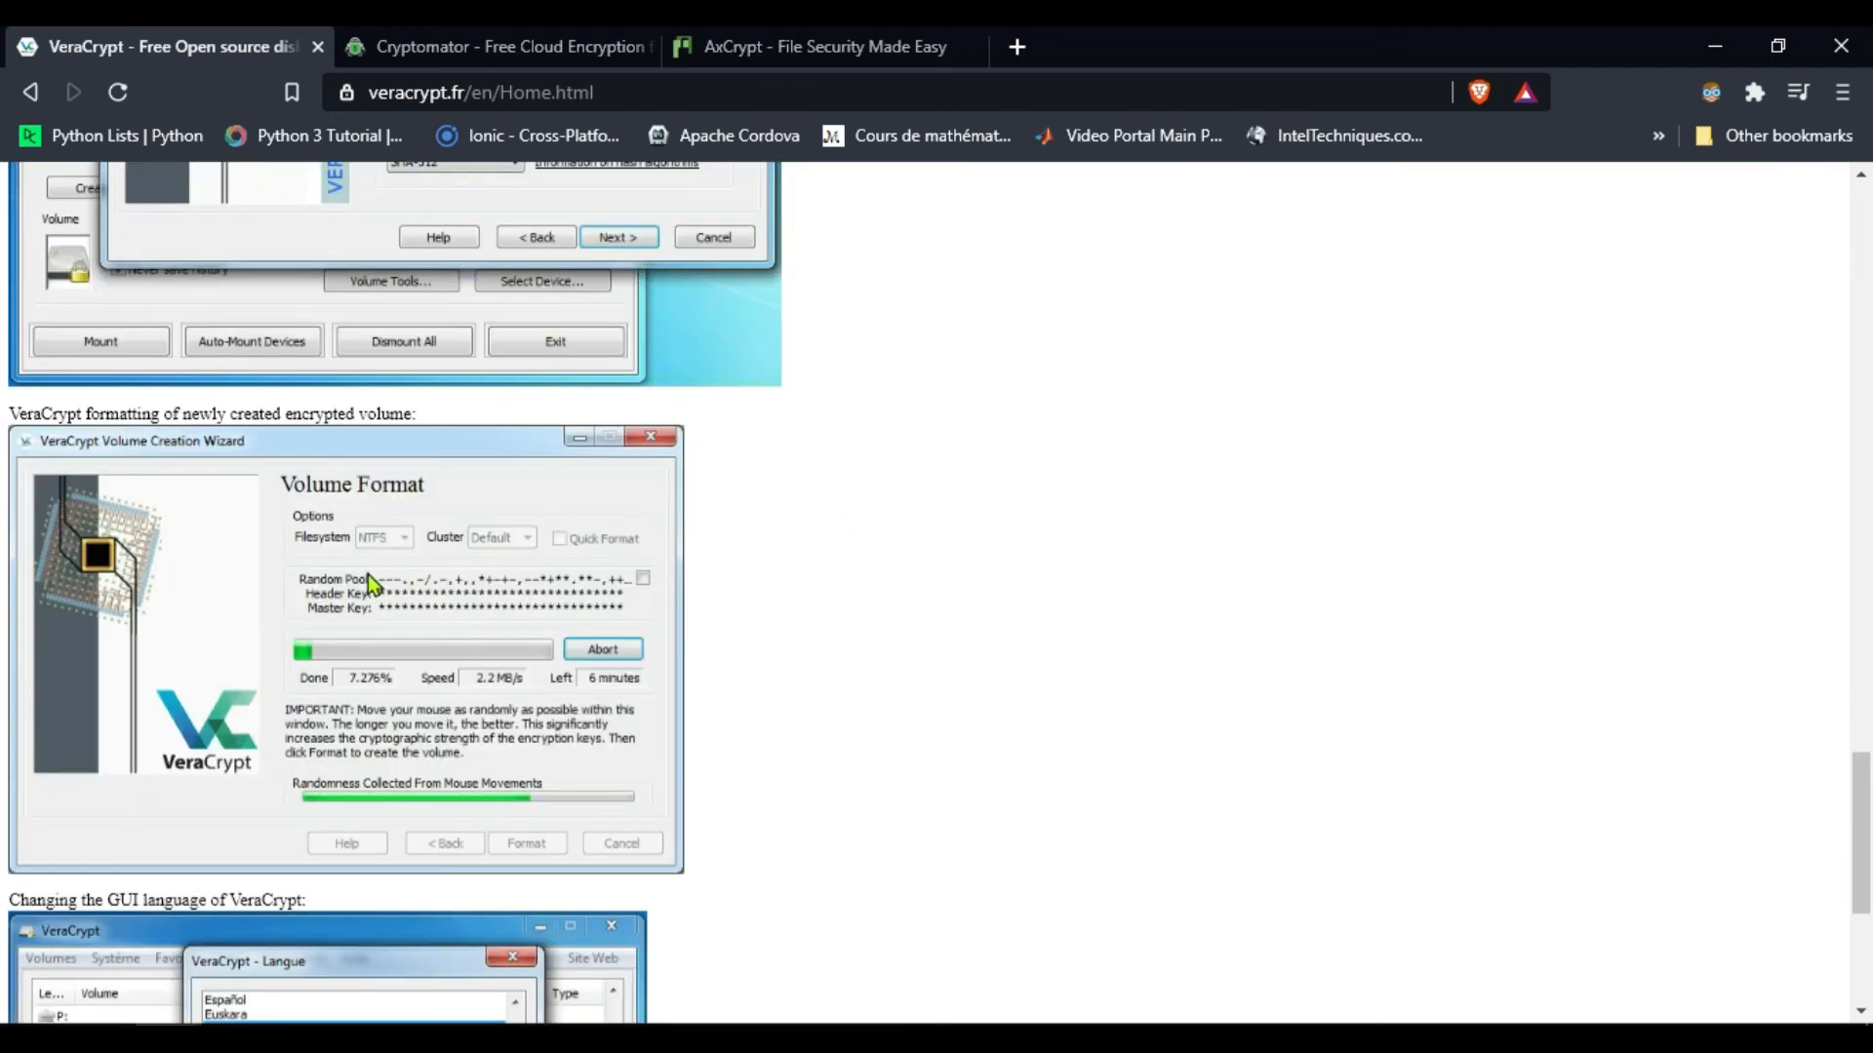
scroll(780, 651, down, 5)
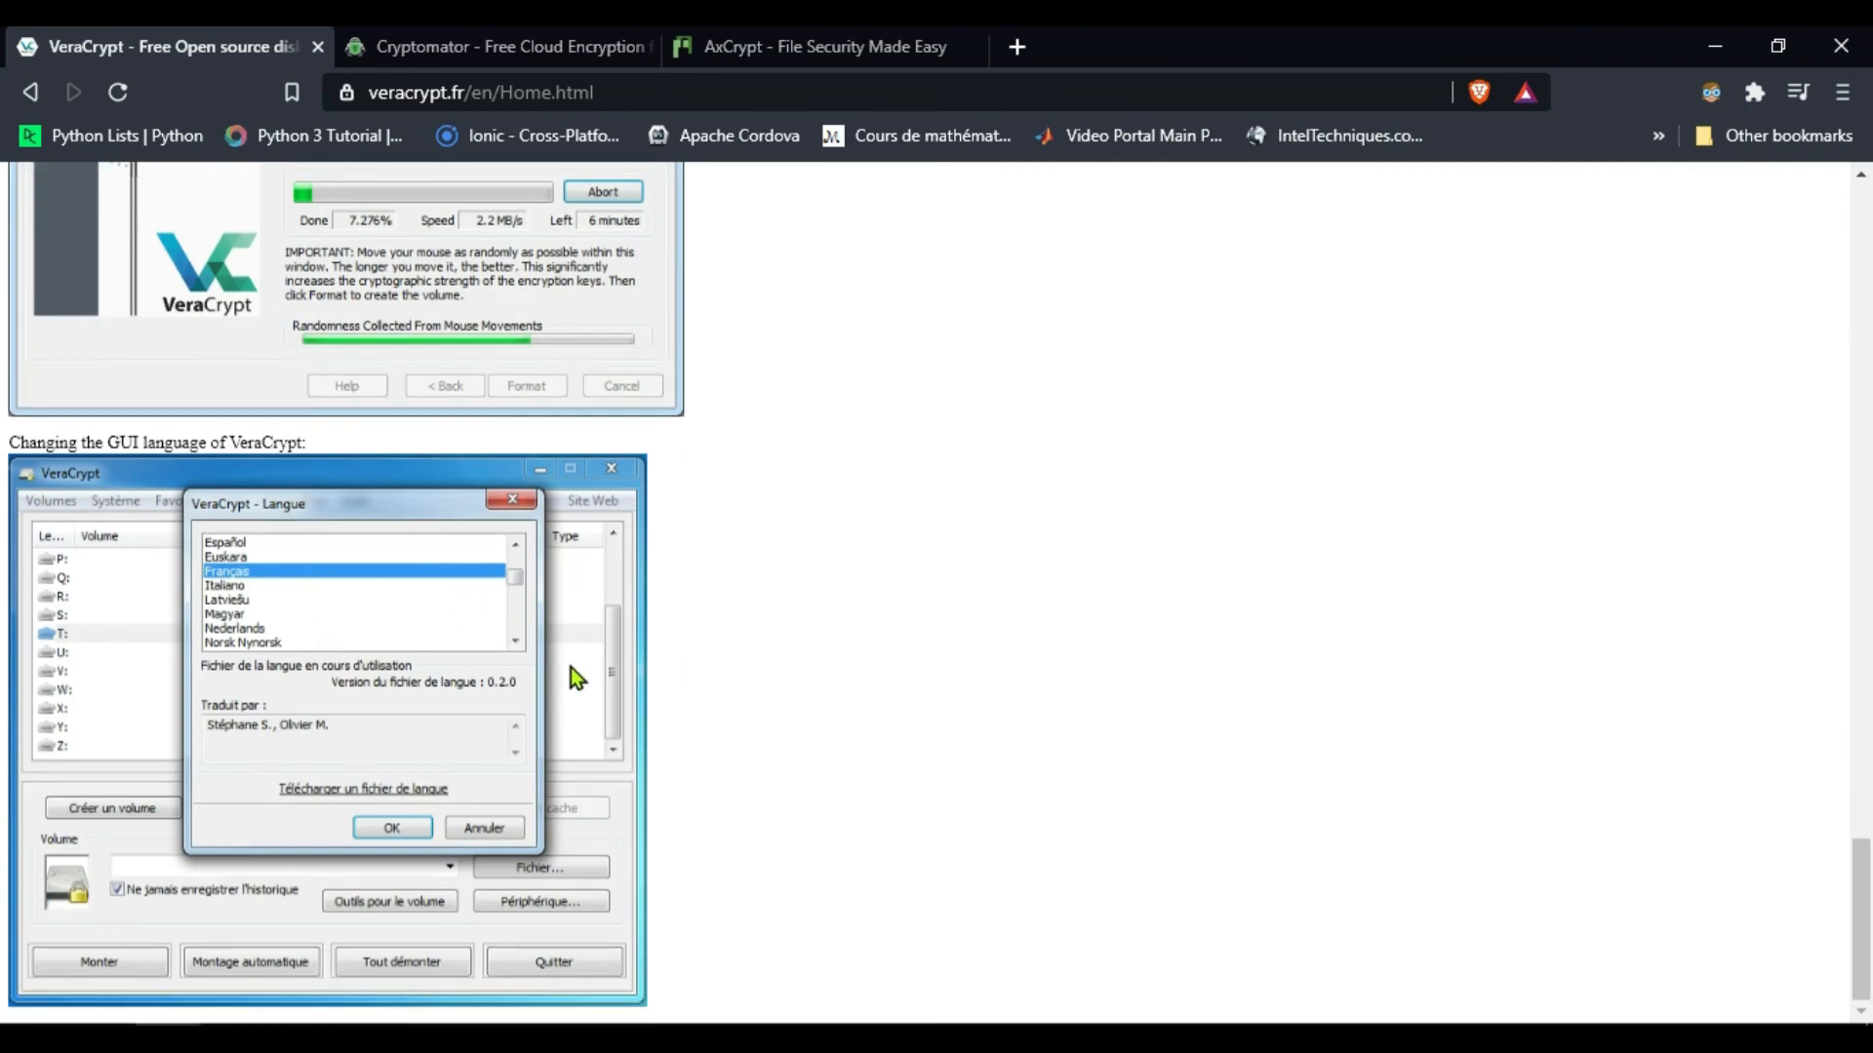
scroll(820, 639, up, 20)
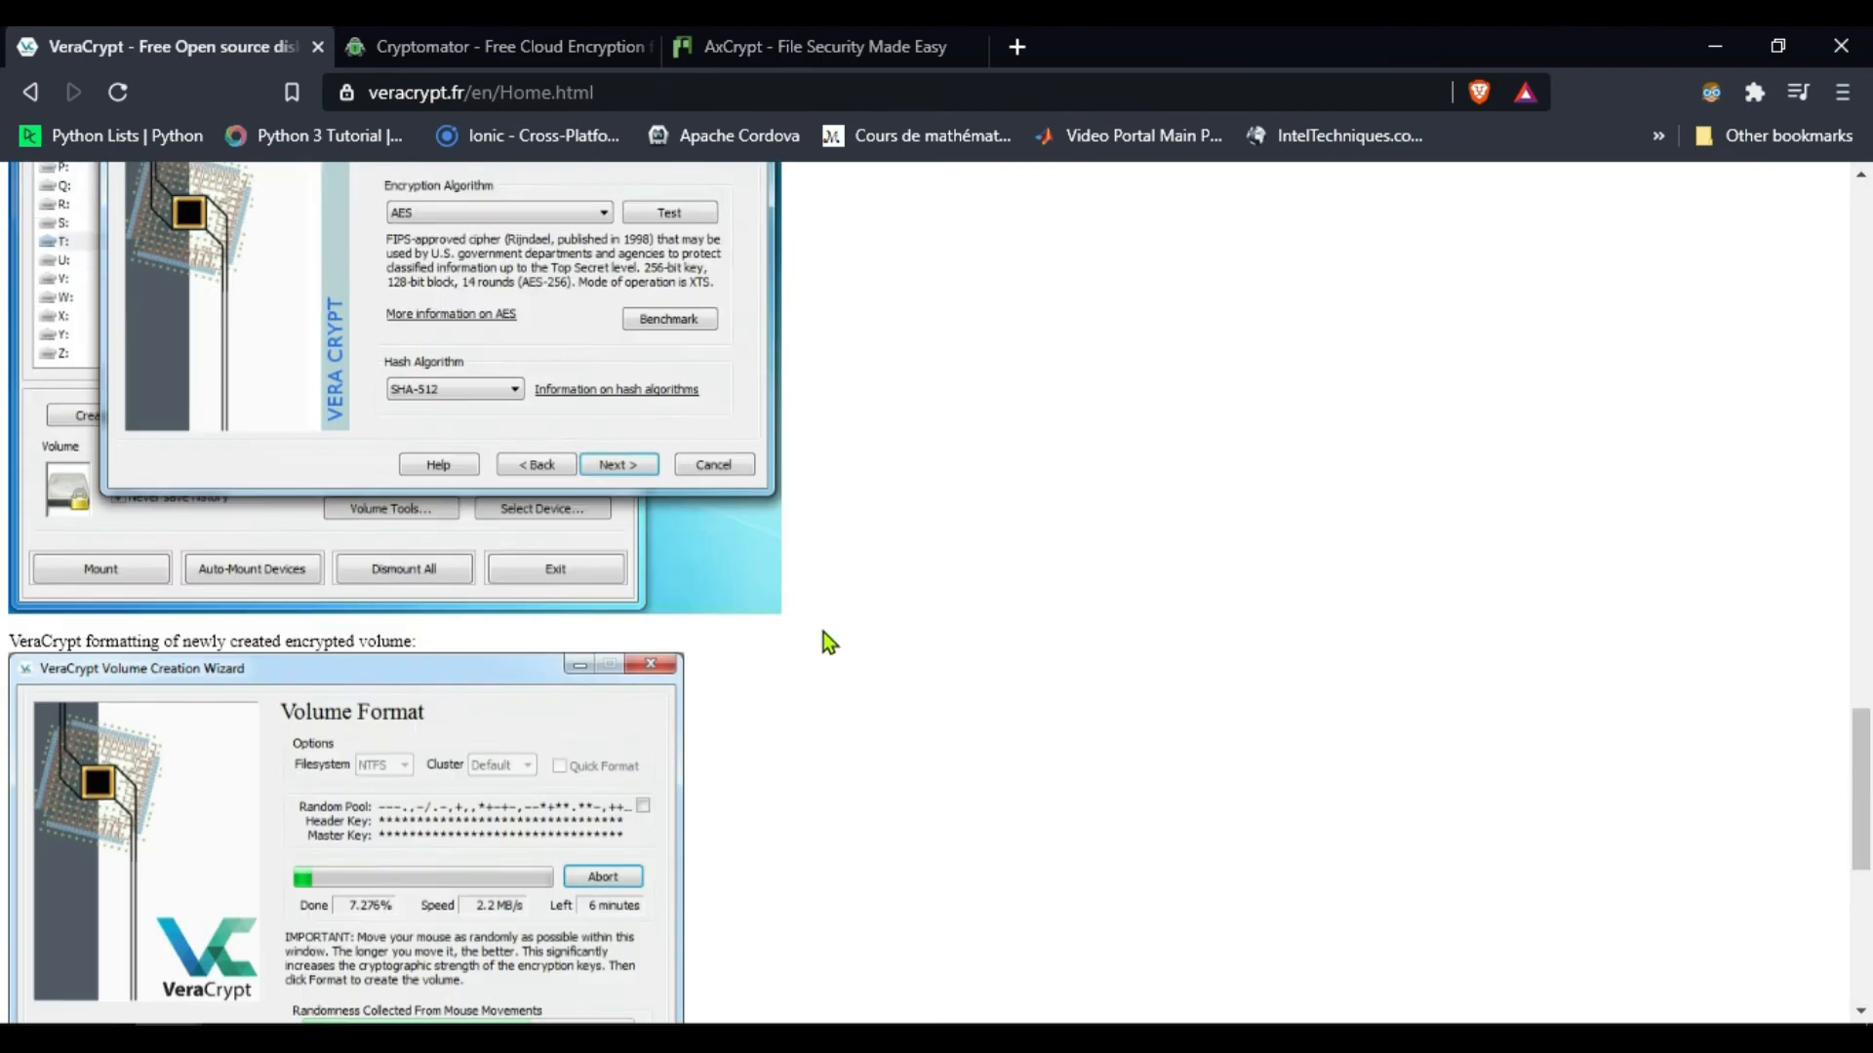
scroll(836, 618, up, 8)
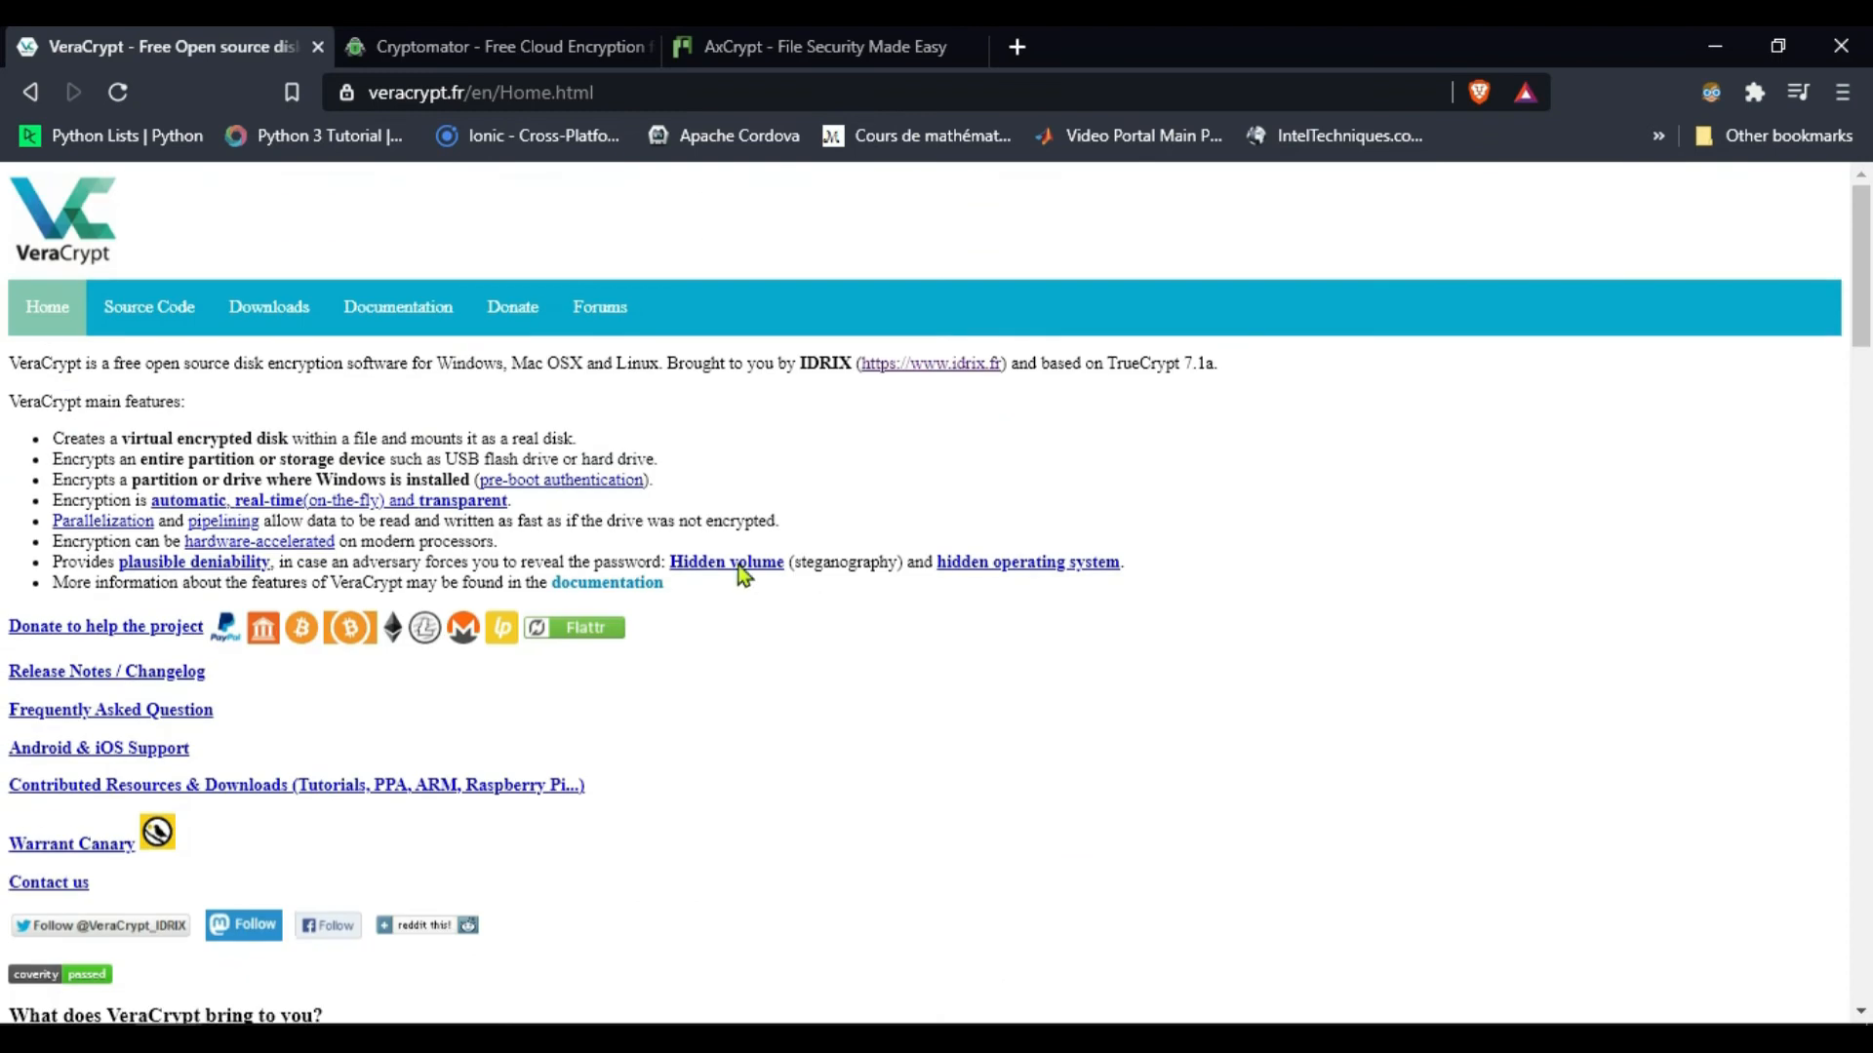
Read through the Cryptomator home page, examining its data protection explanation, vault screenshots, trust arguments, user reviews and award
key(ctrl+Tab)
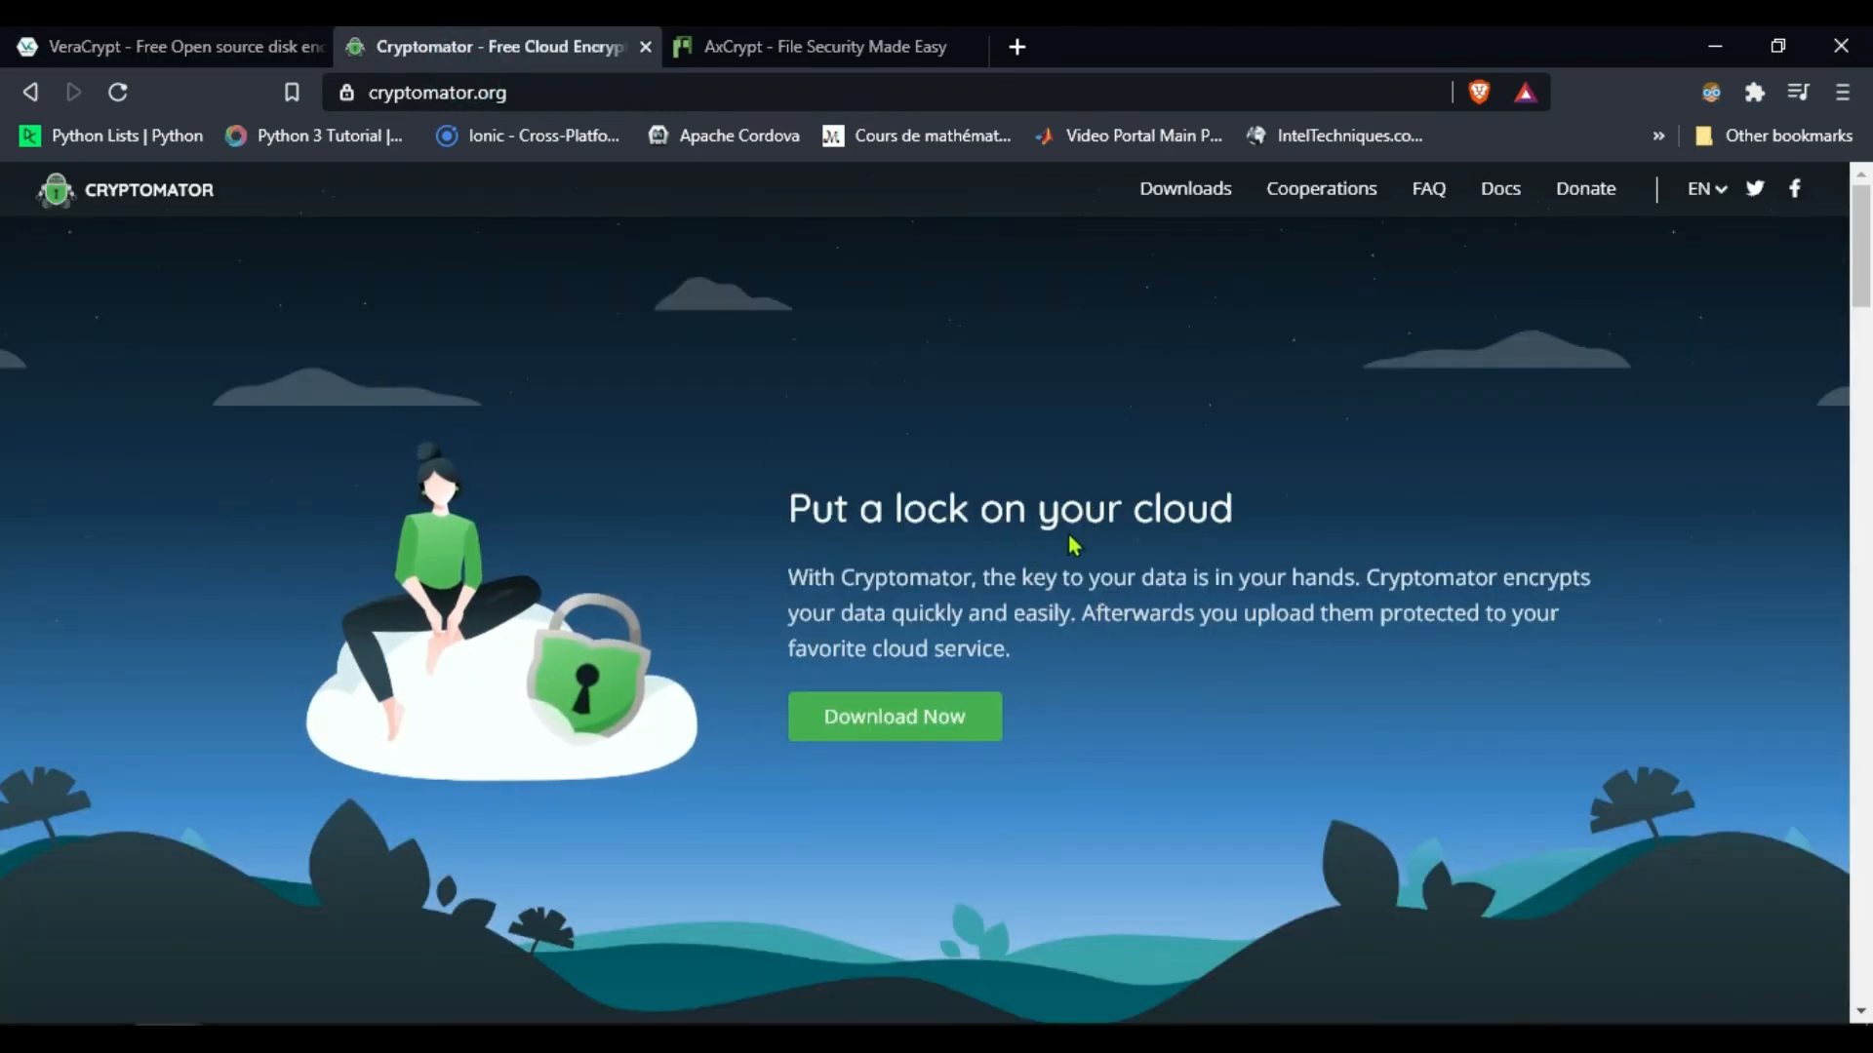
scroll(1267, 648, down, 3)
scroll(1271, 653, down, 2)
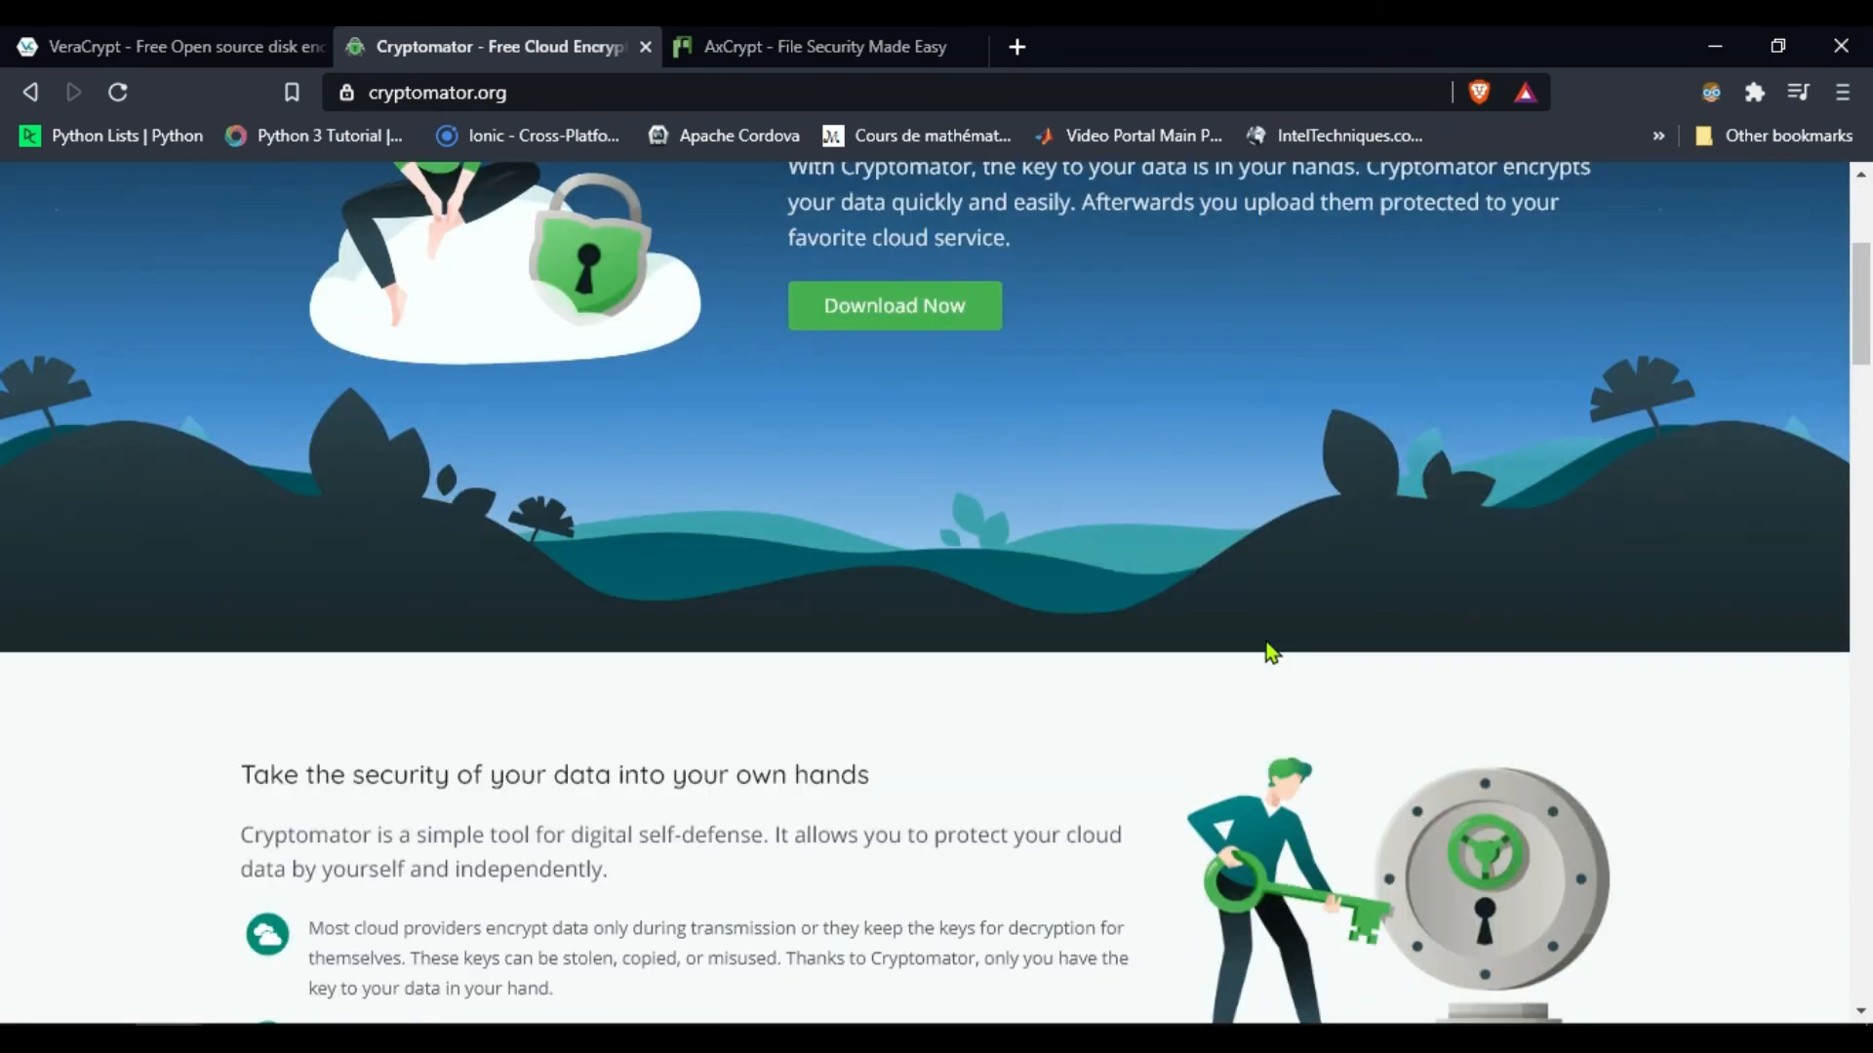
scroll(1271, 653, down, 3)
scroll(821, 638, down, 9)
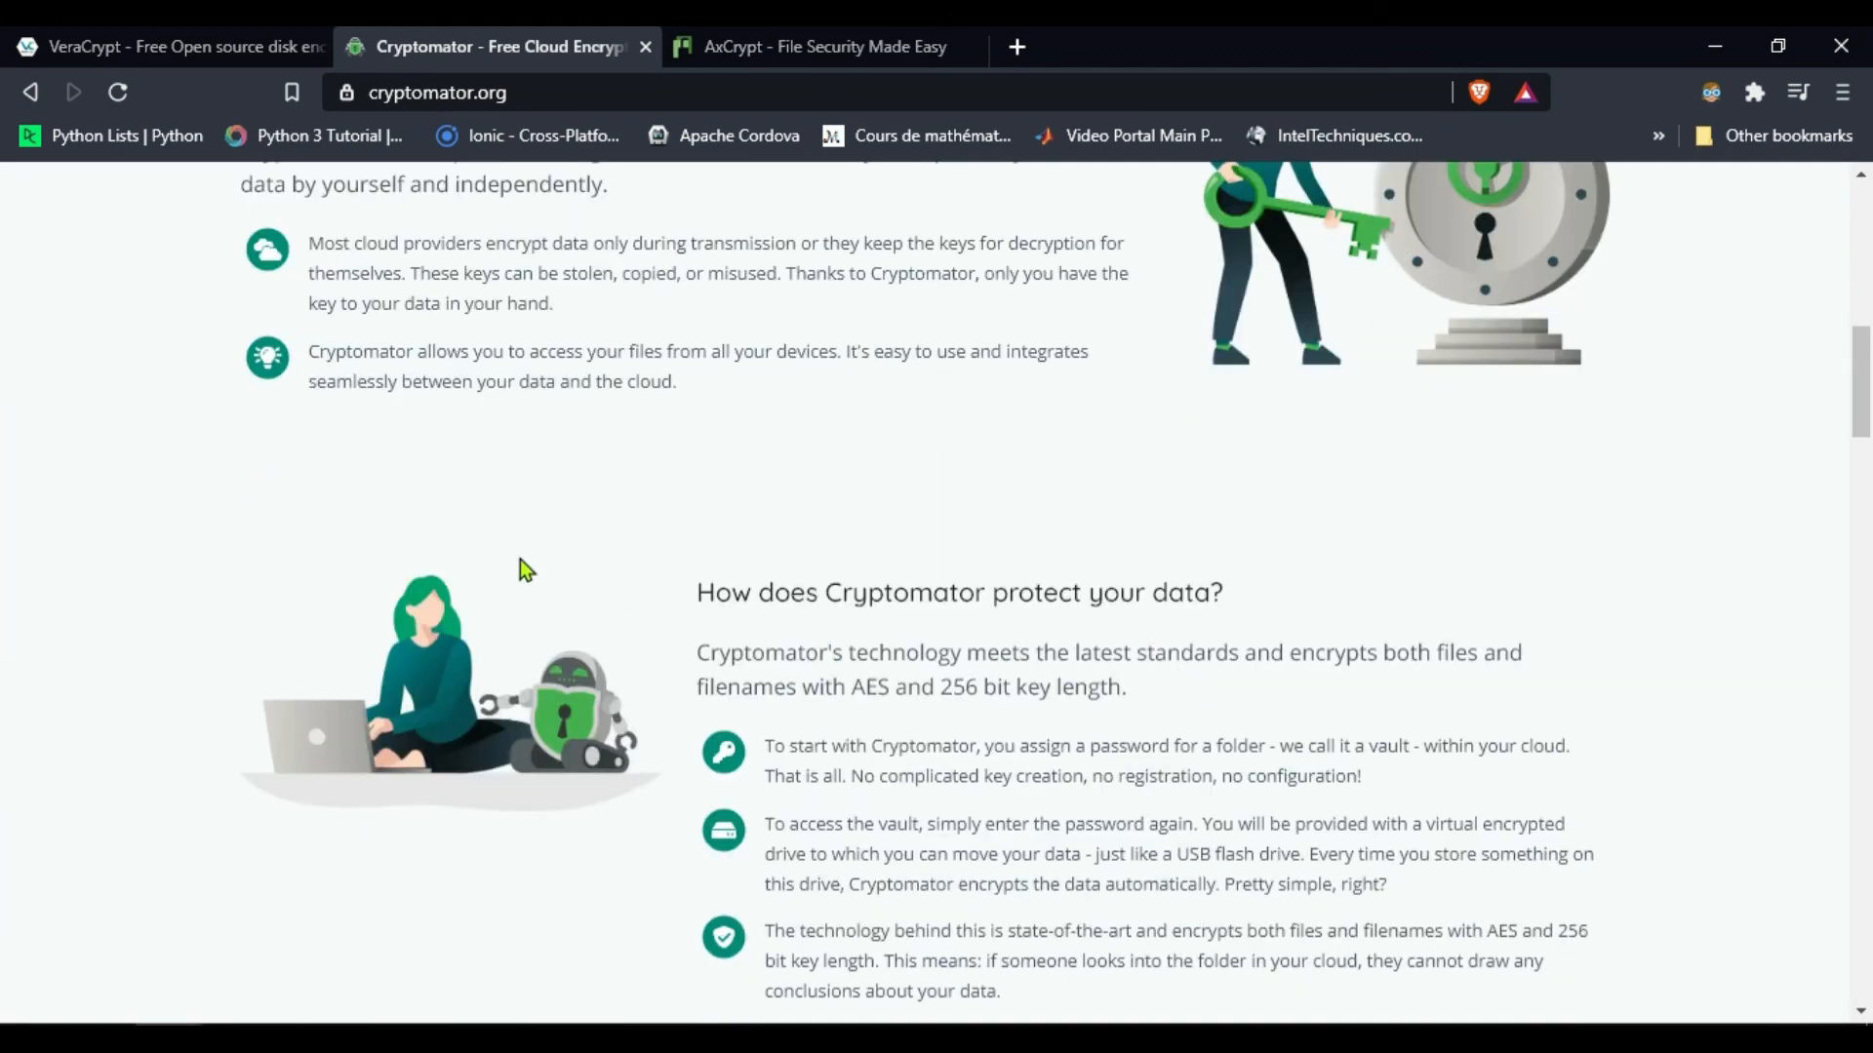
scroll(408, 542, down, 4)
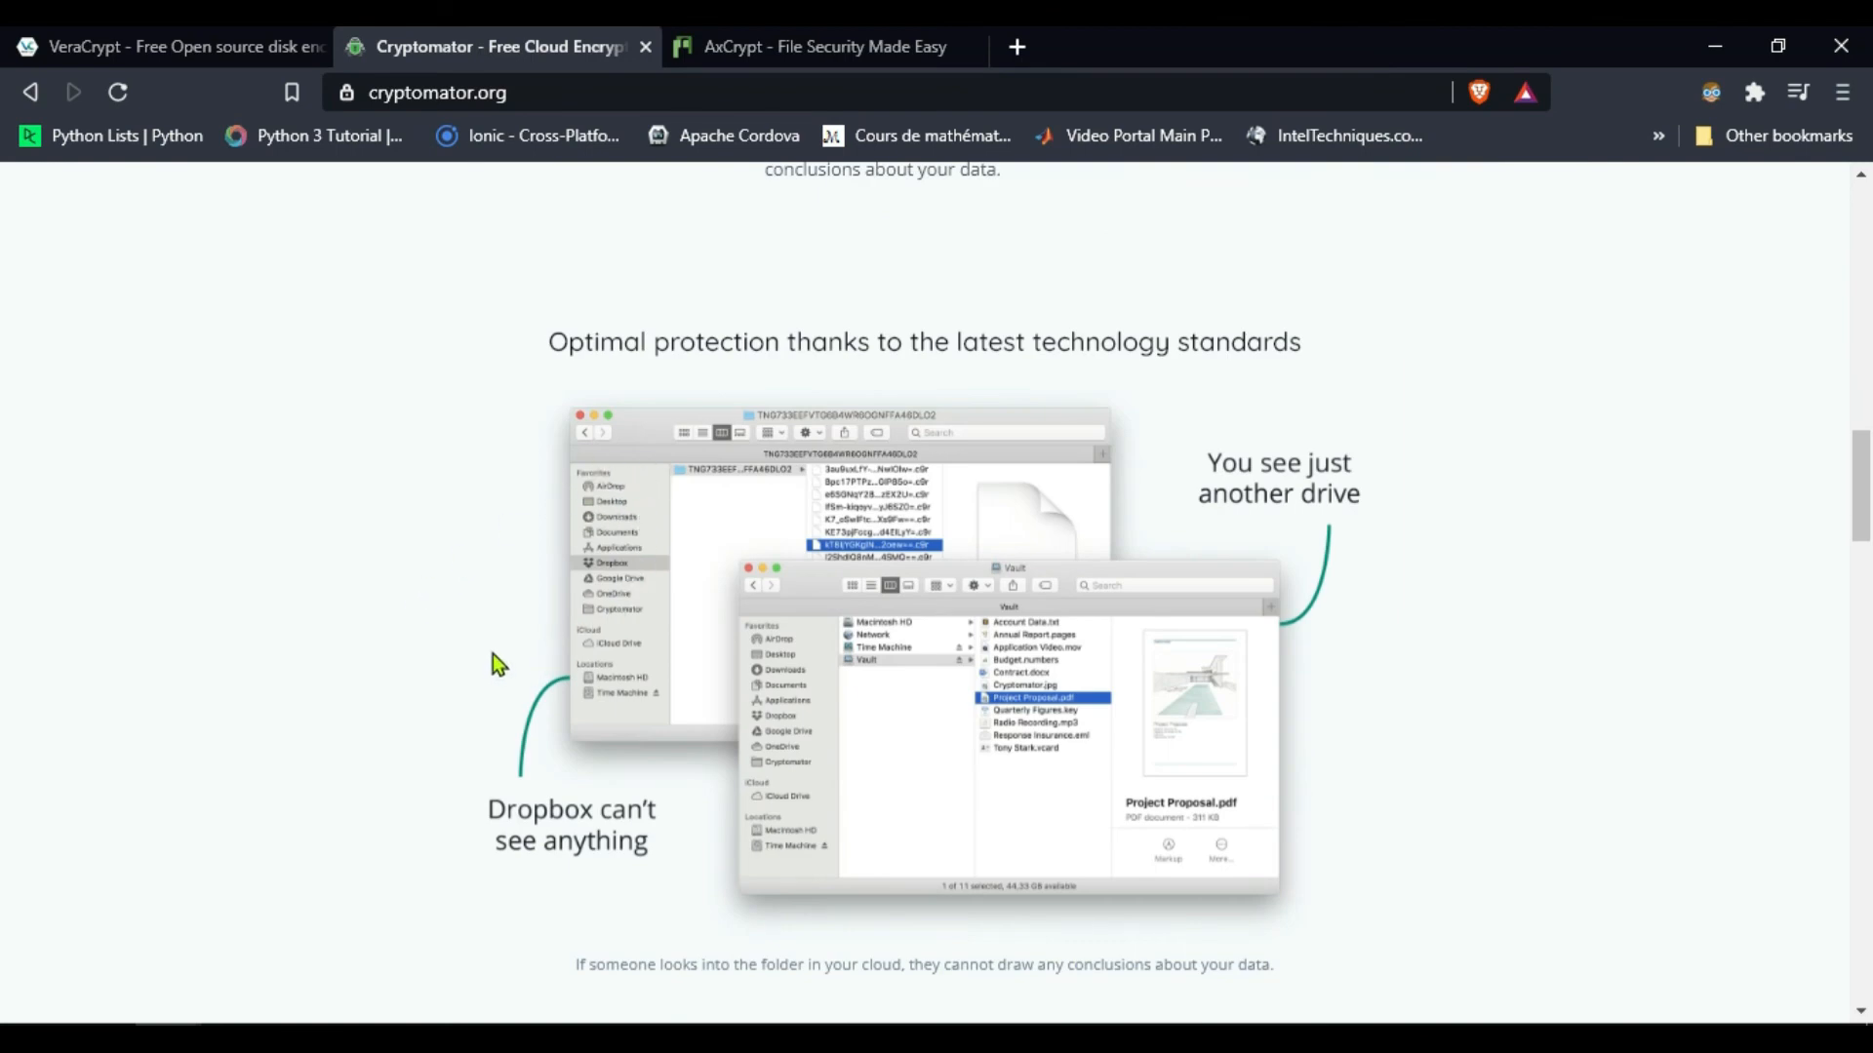
scroll(498, 655, down, 1)
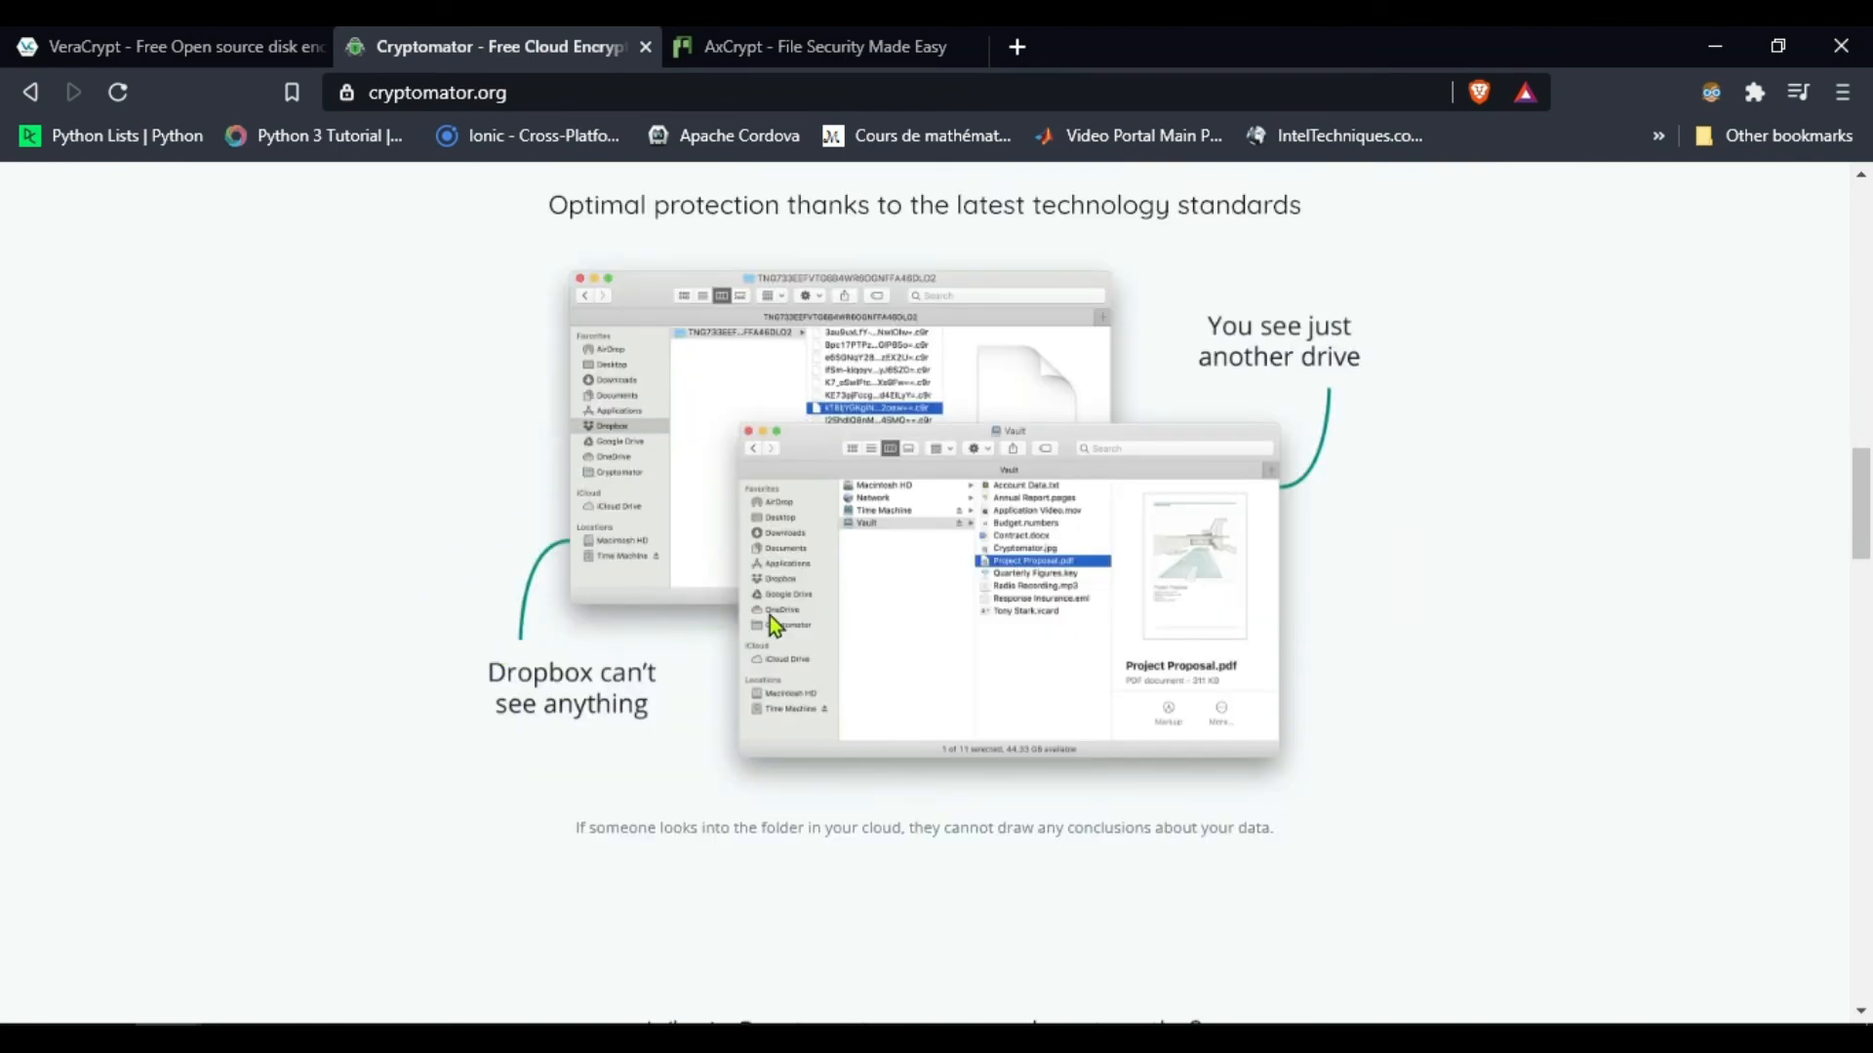
scroll(1314, 688, down, 6)
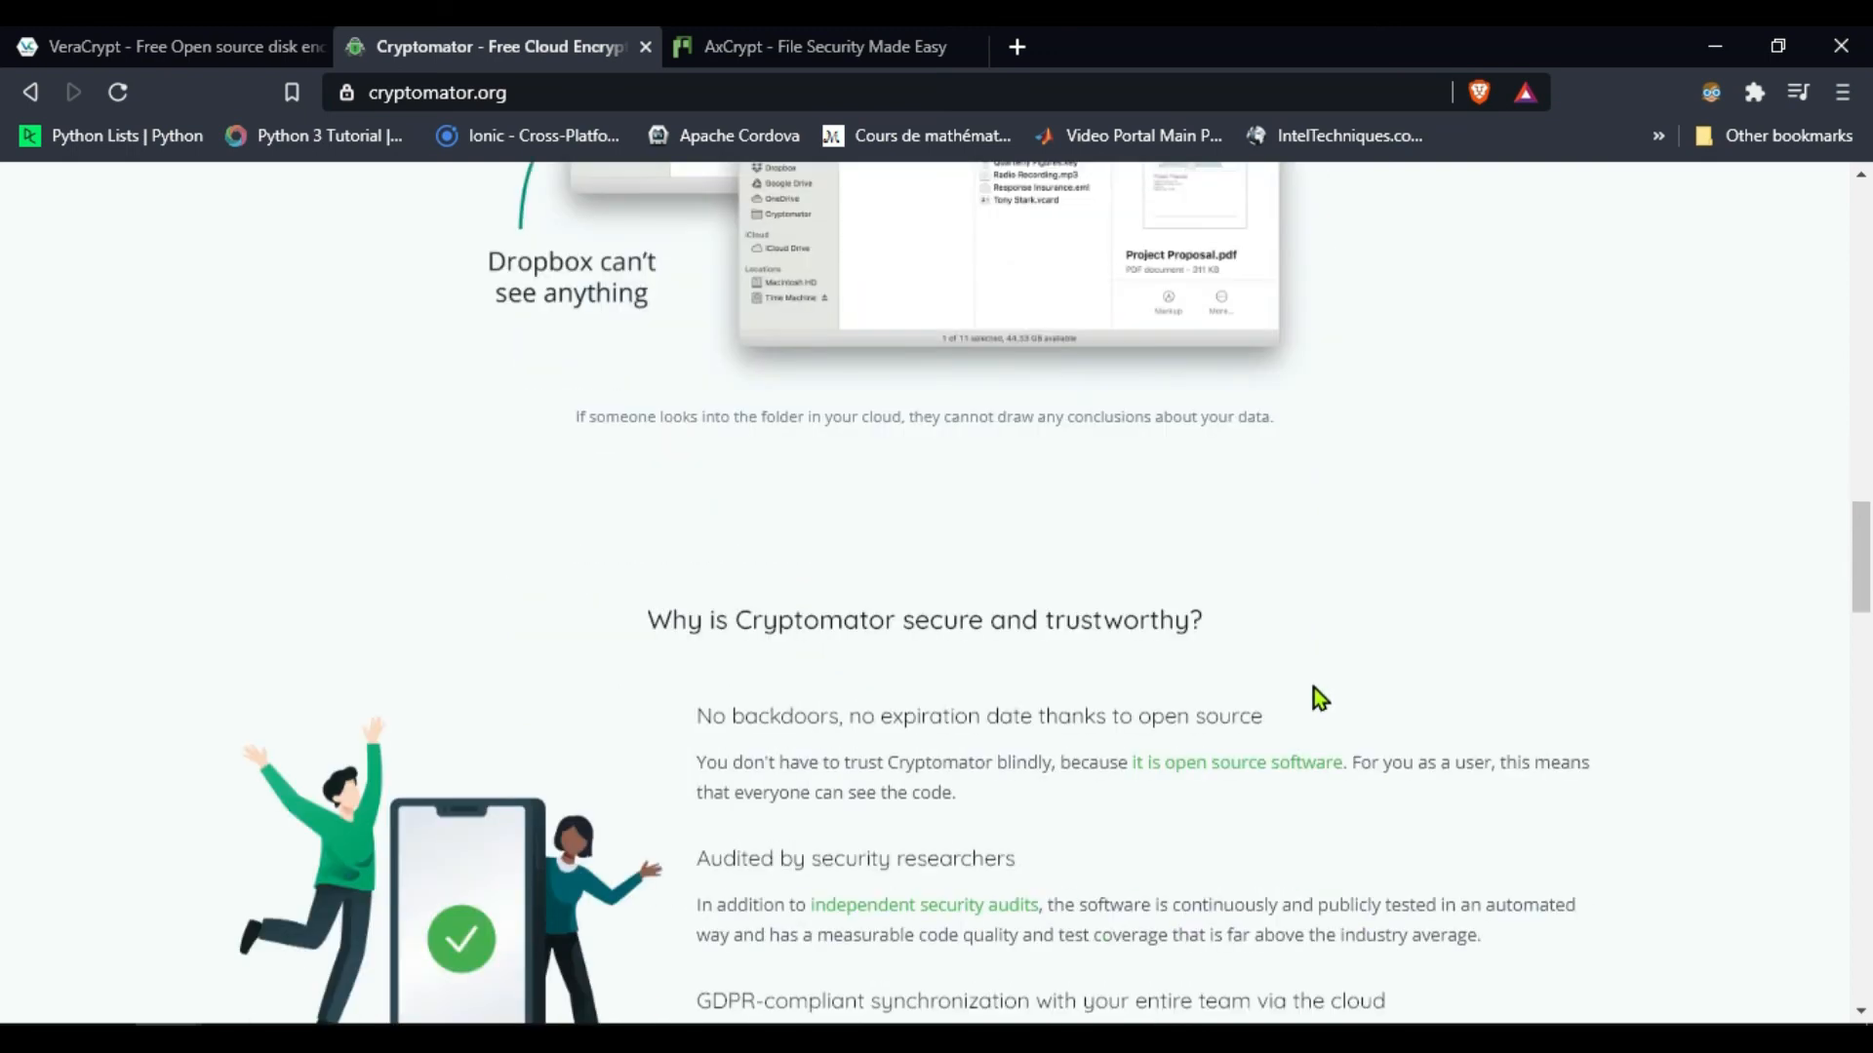
scroll(1320, 698, down, 7)
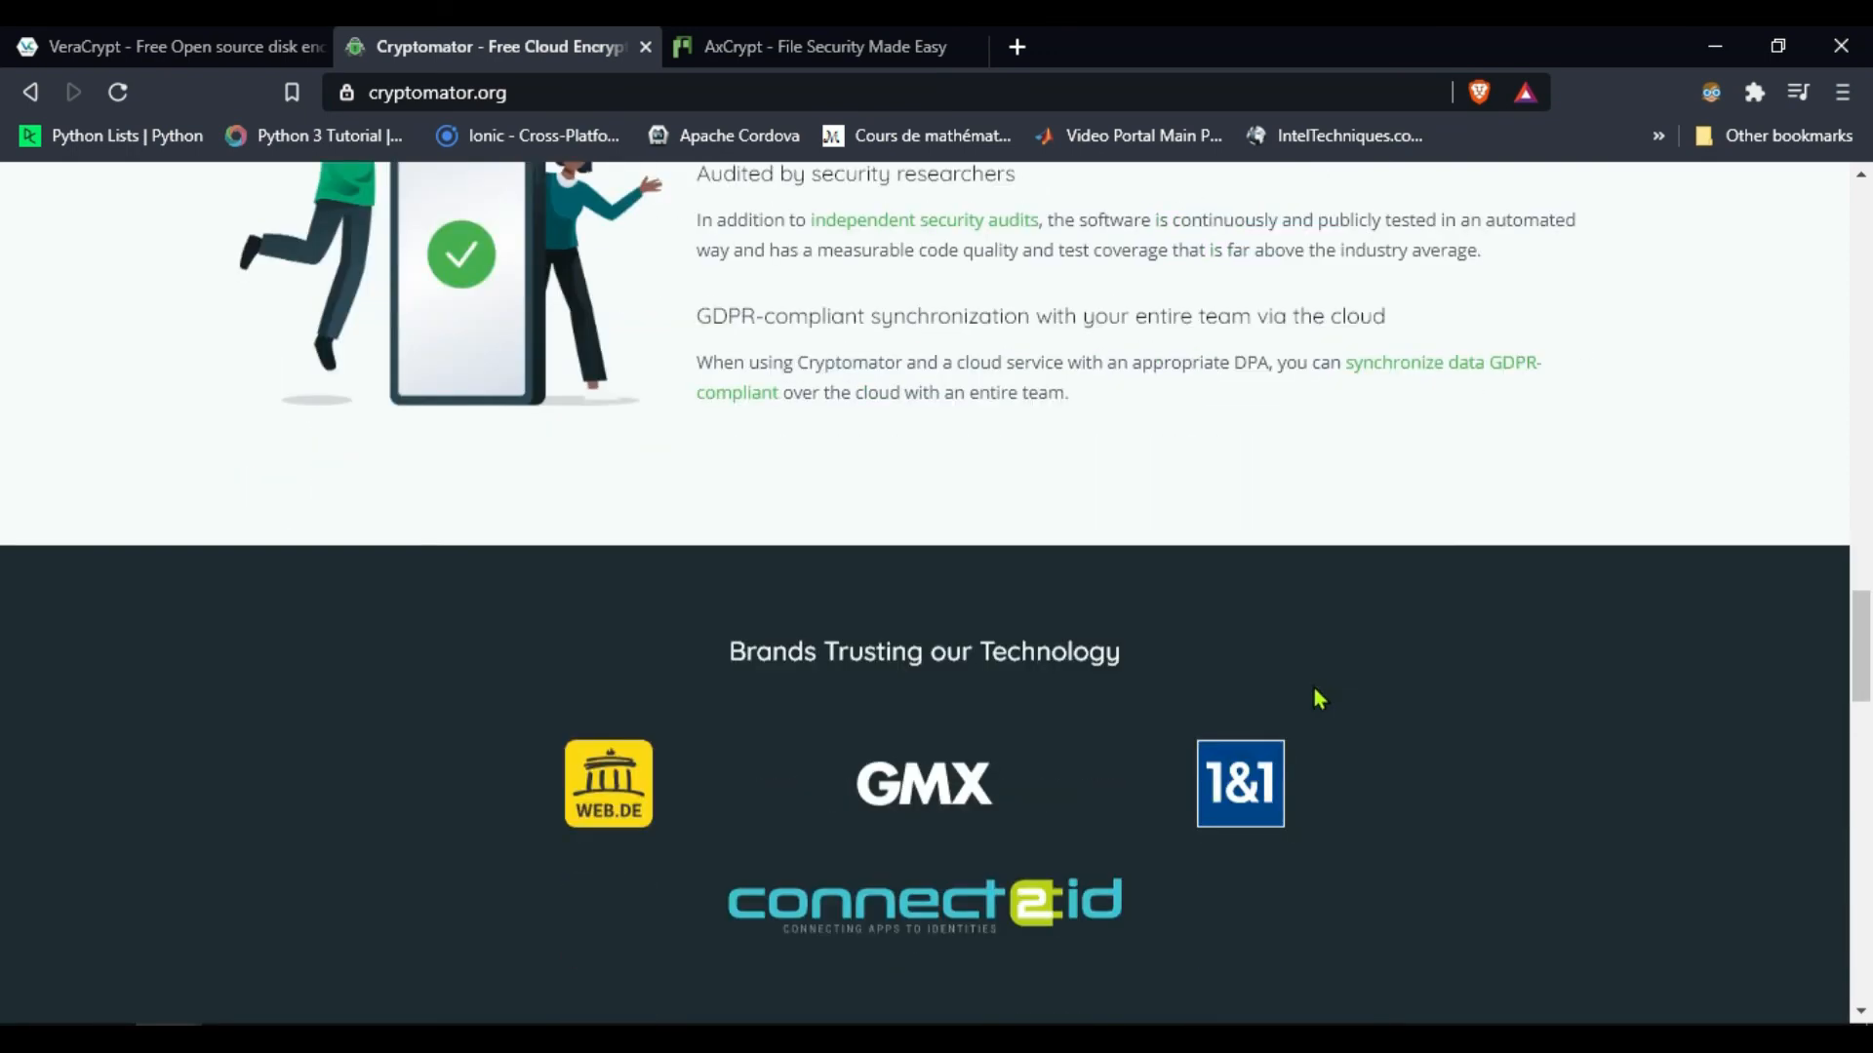
scroll(1317, 695, down, 10)
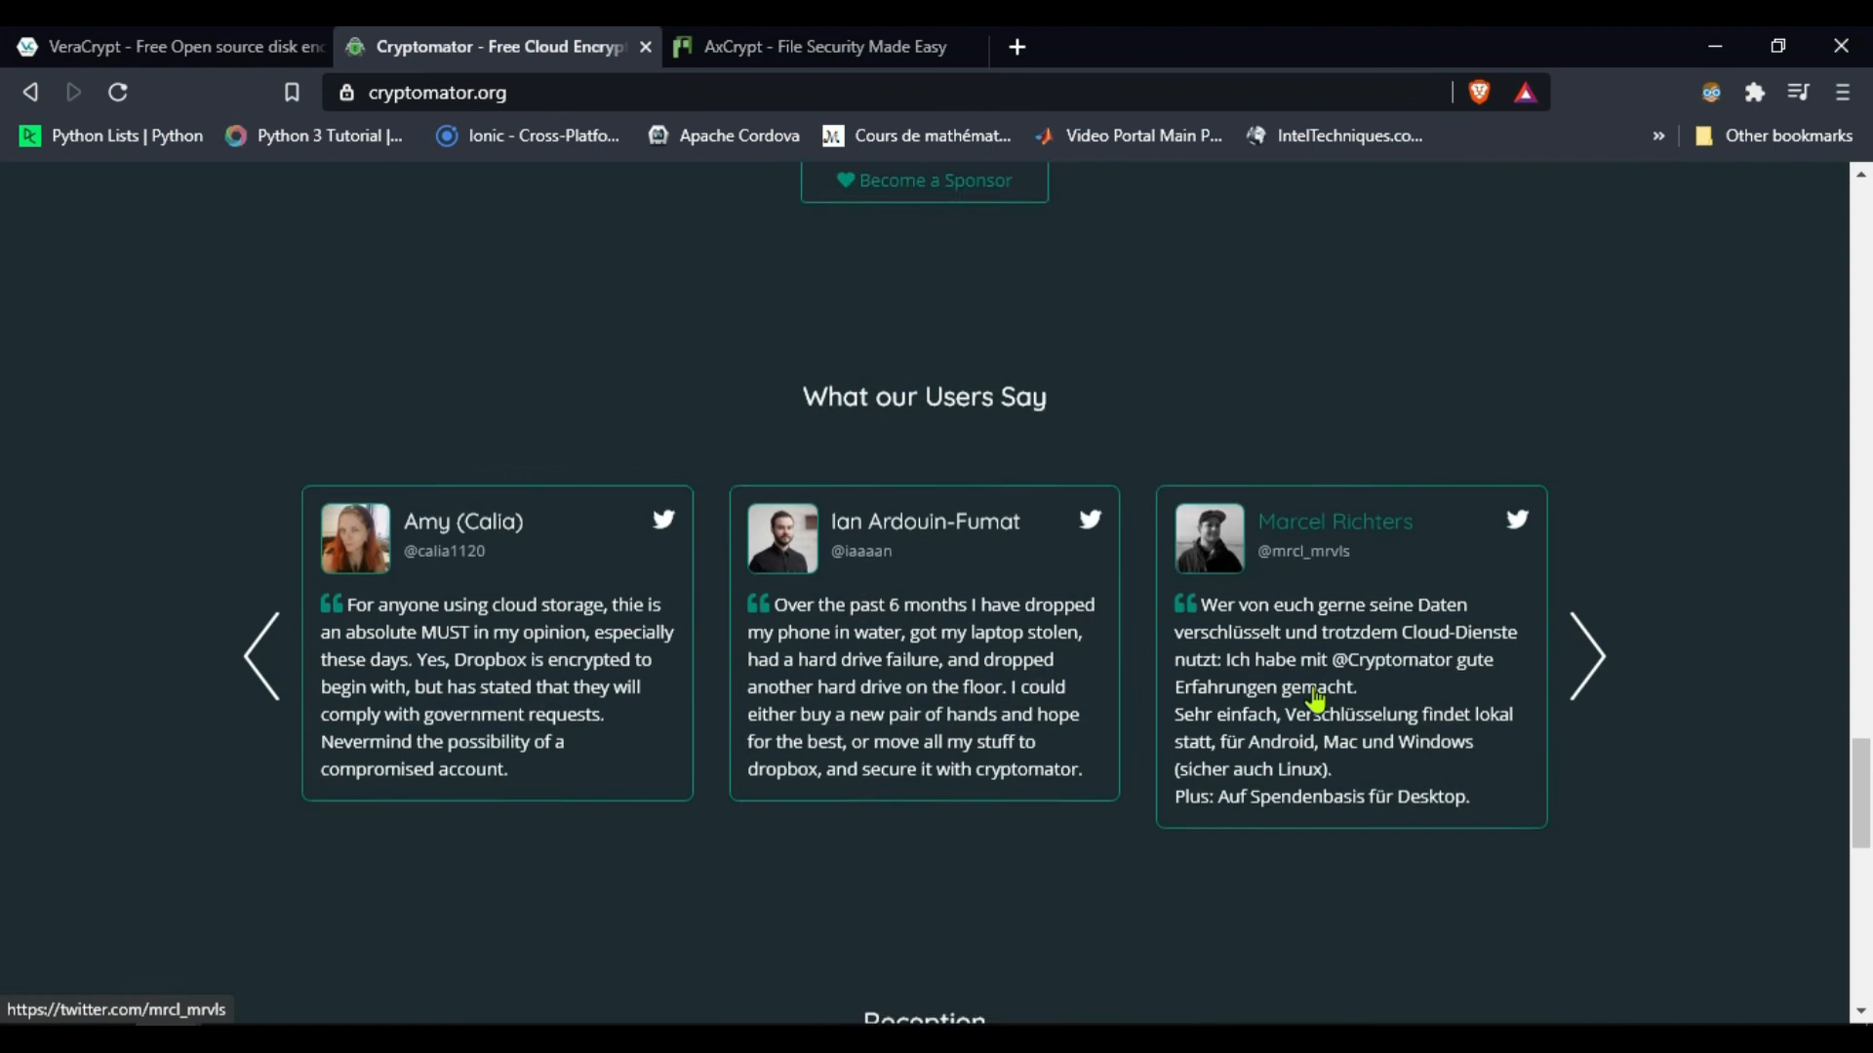
scroll(1307, 692, down, 5)
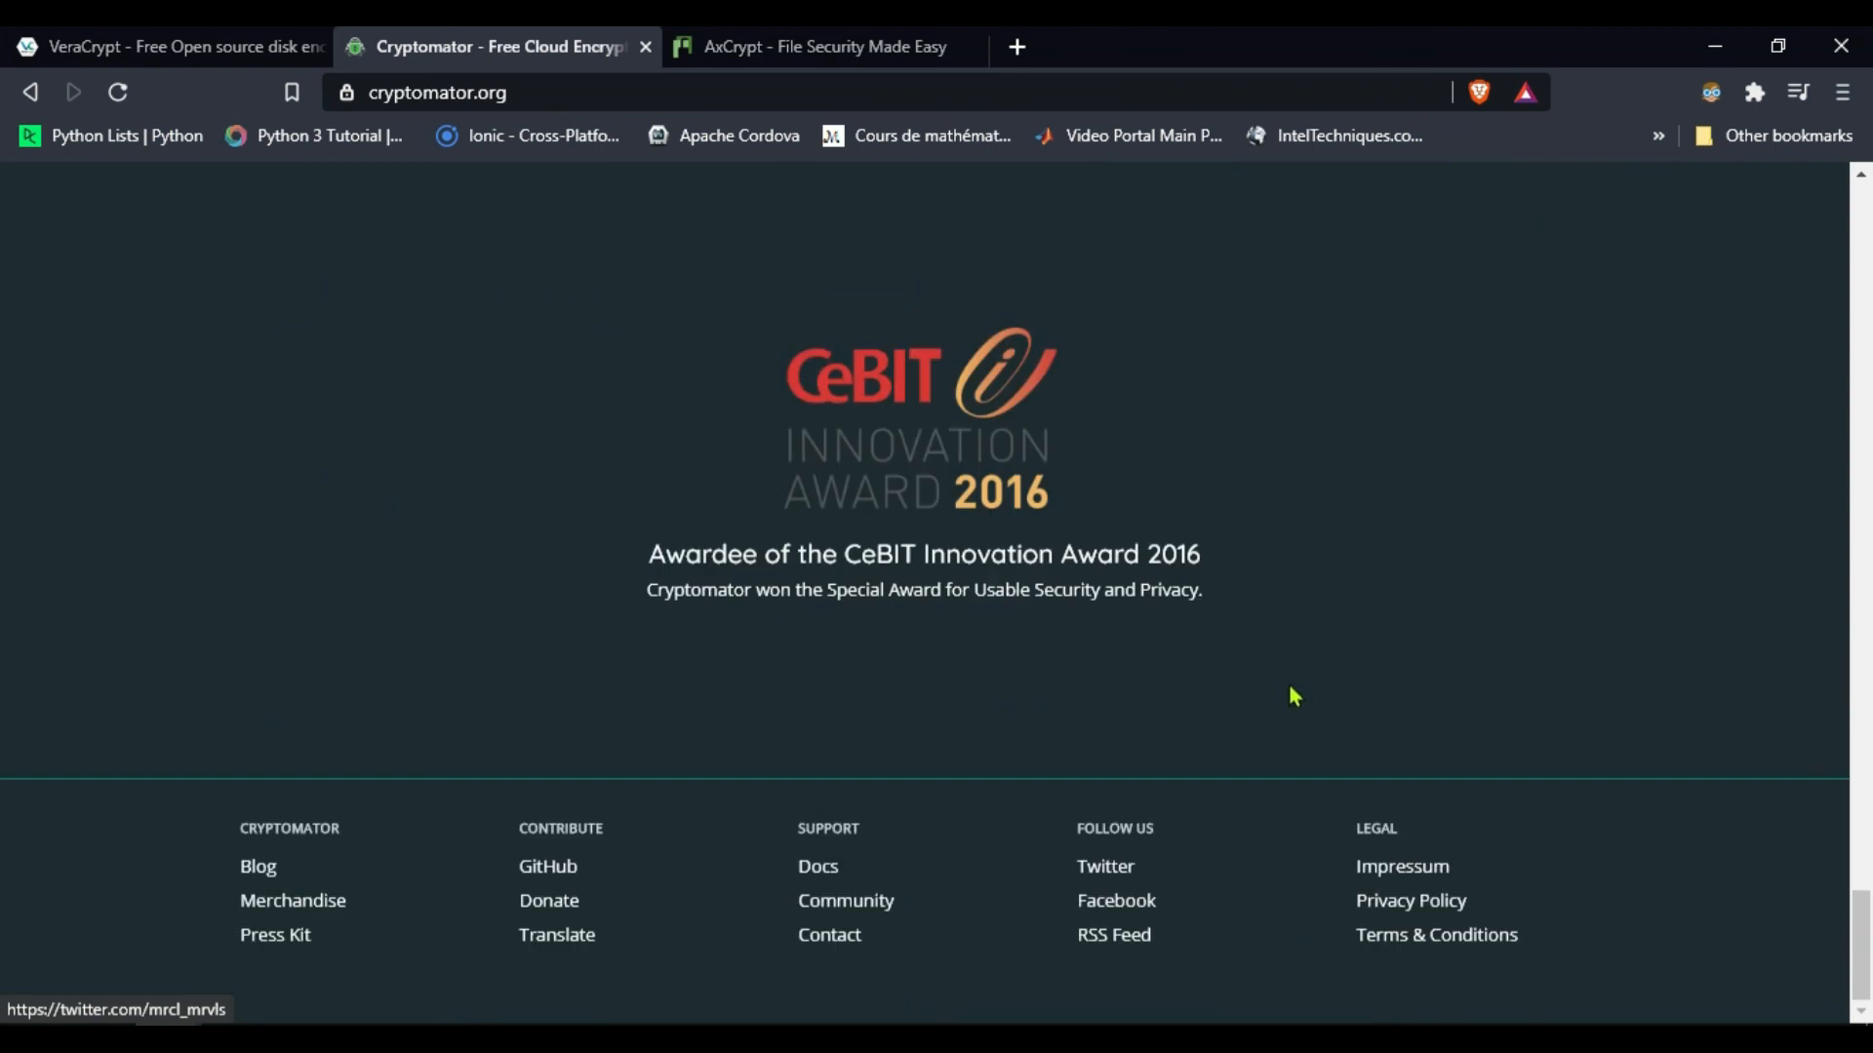
Review the AxCrypt home page, examining its premium and business offers, reasons to choose it and the getting-started instructions
click(744, 44)
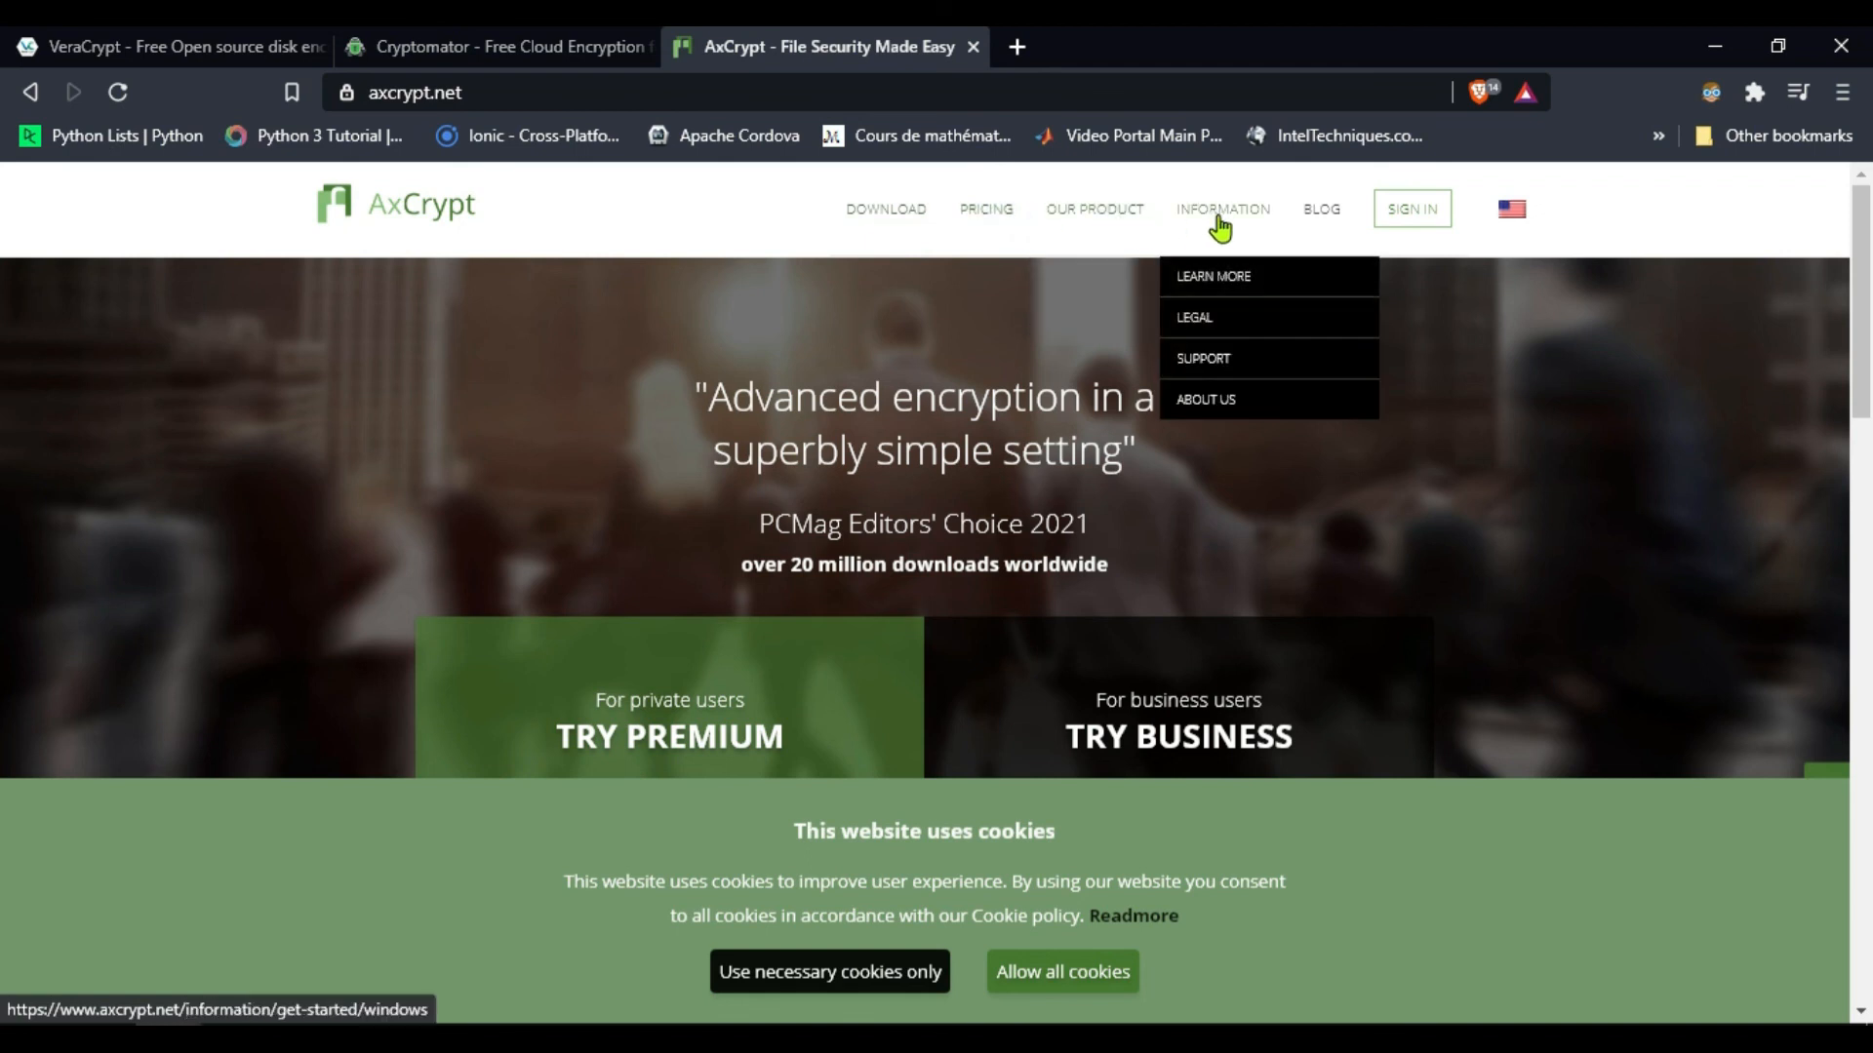
scroll(1304, 582, down, 4)
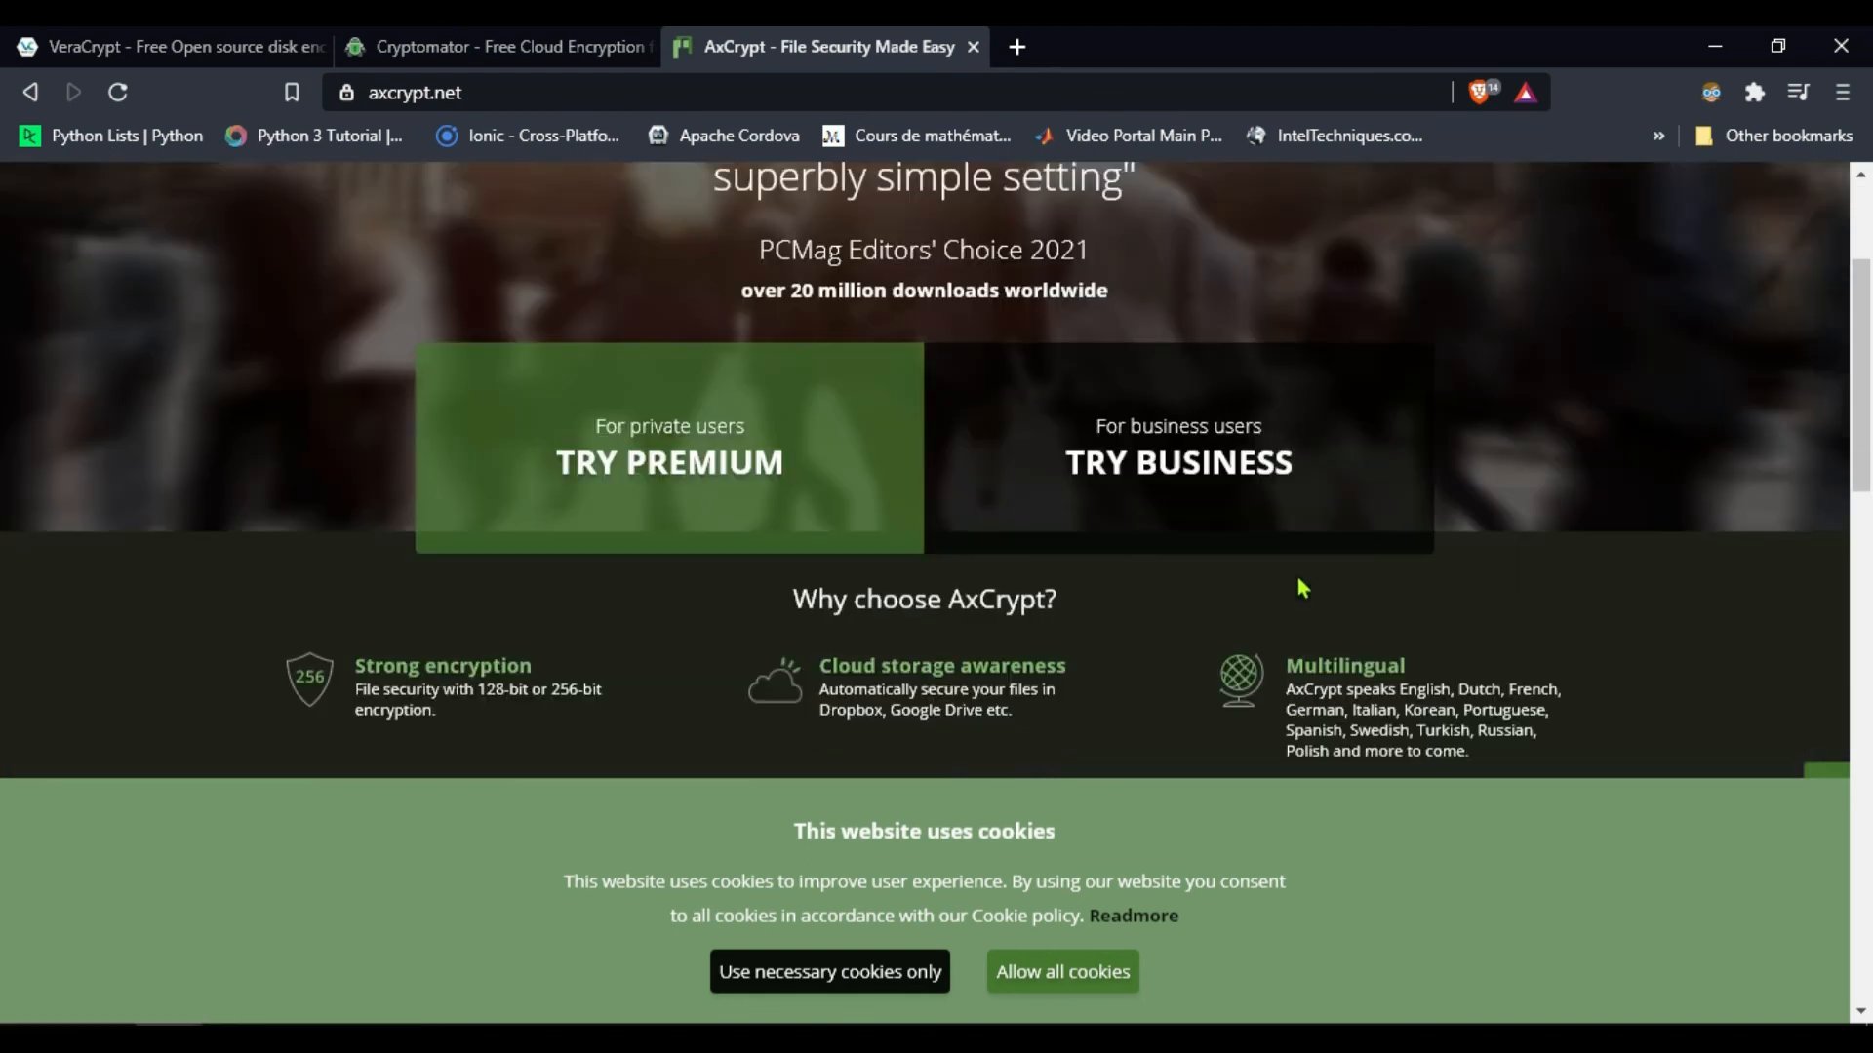
scroll(1288, 532, up, 4)
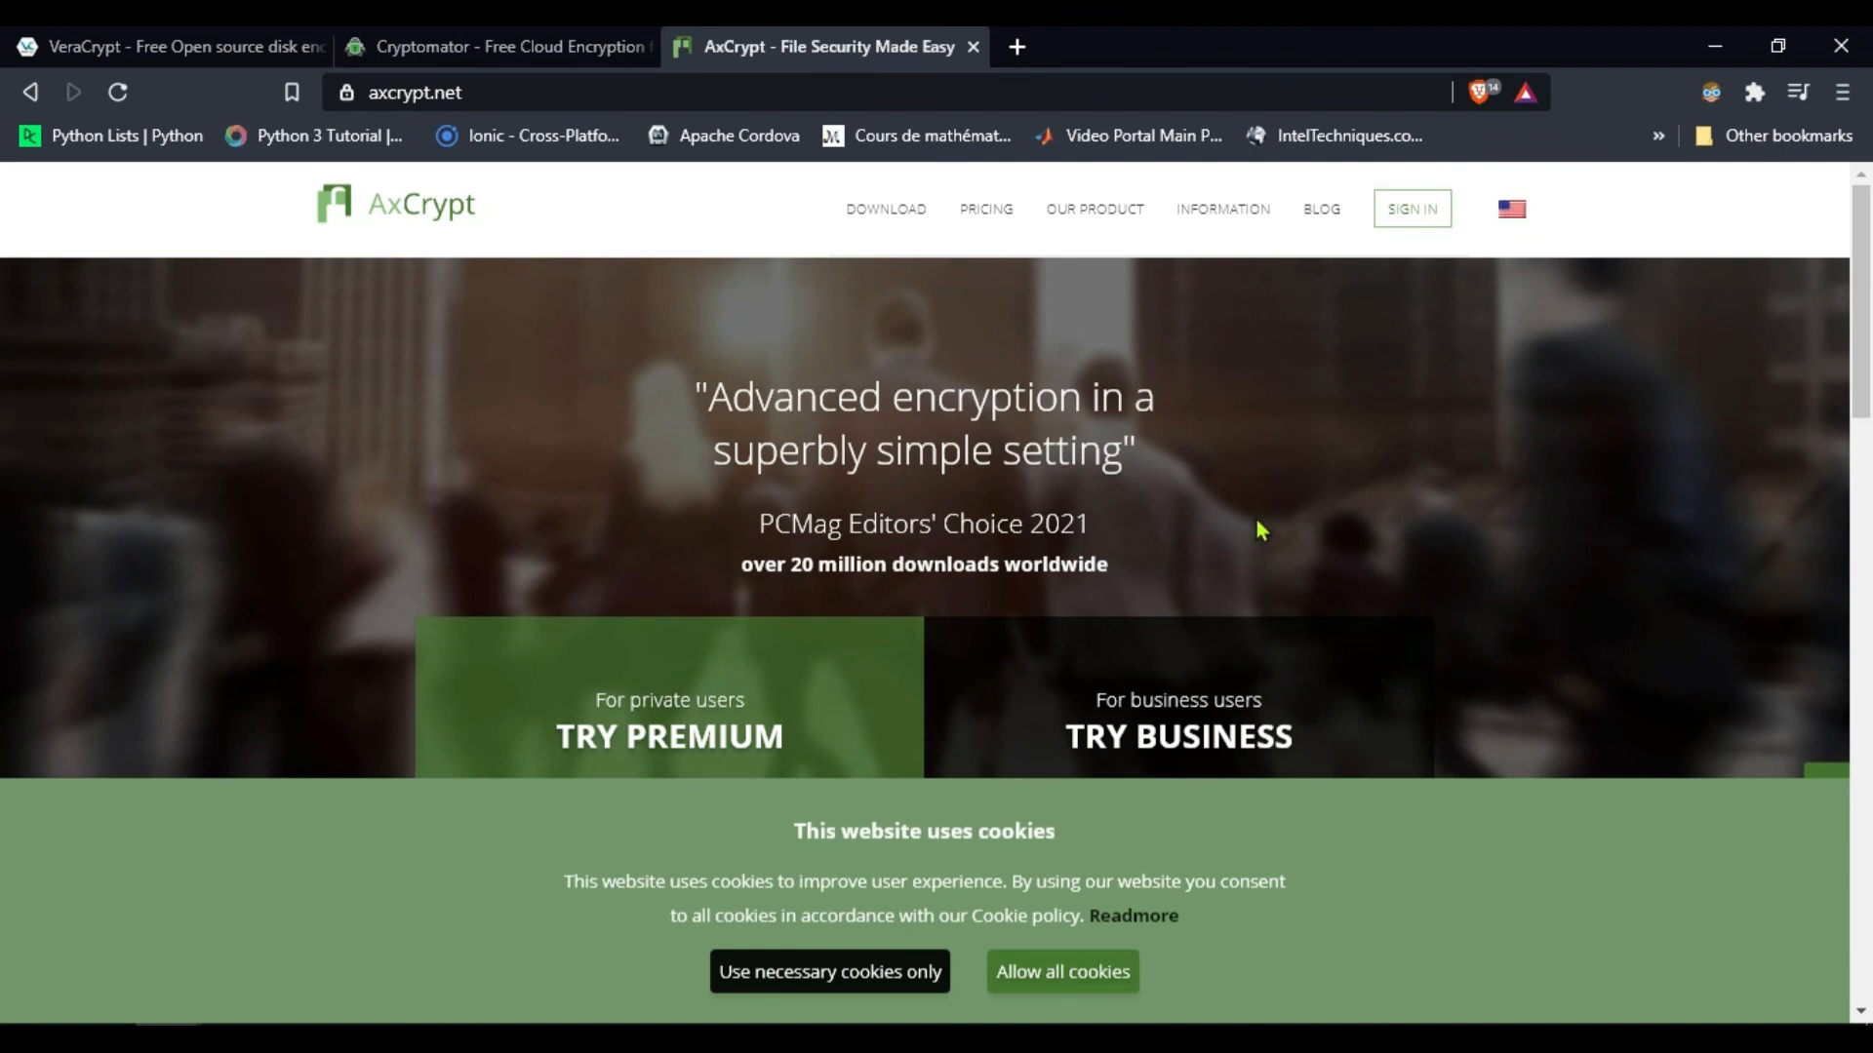
scroll(1256, 530, down, 6)
scroll(1259, 531, down, 3)
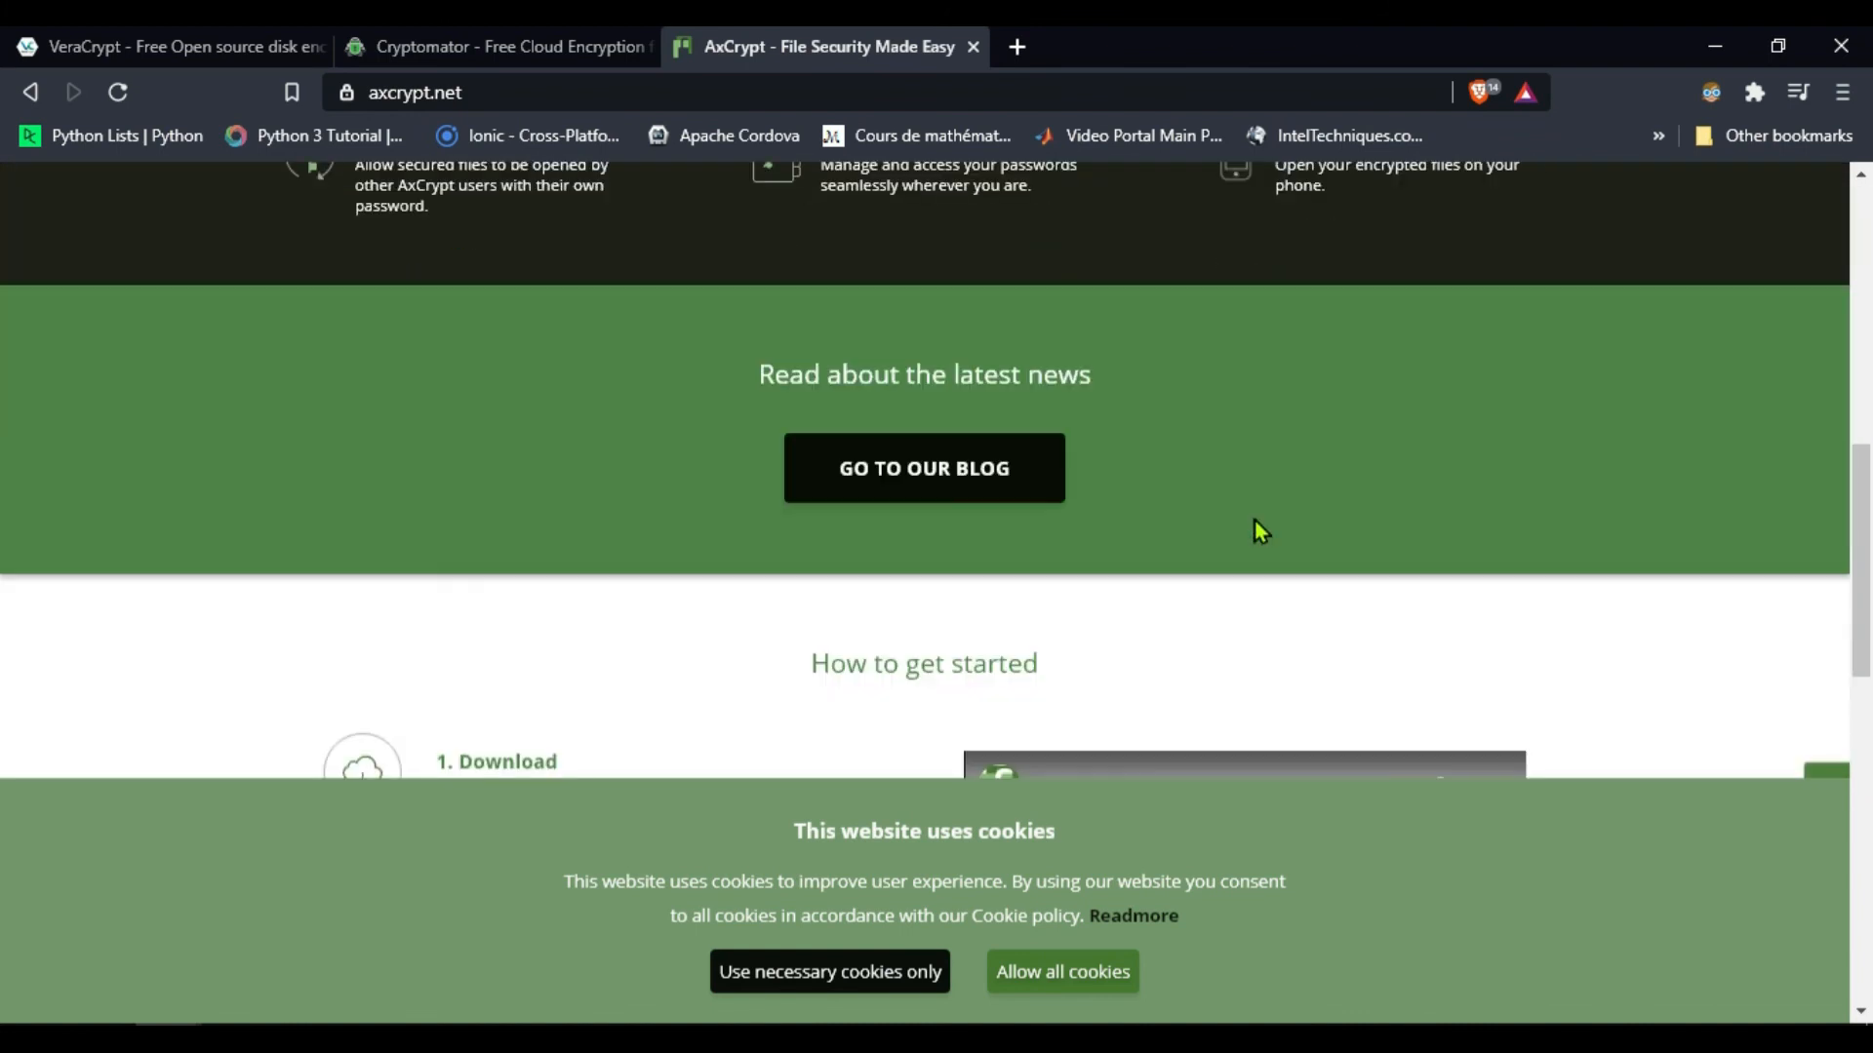
scroll(1262, 531, down, 5)
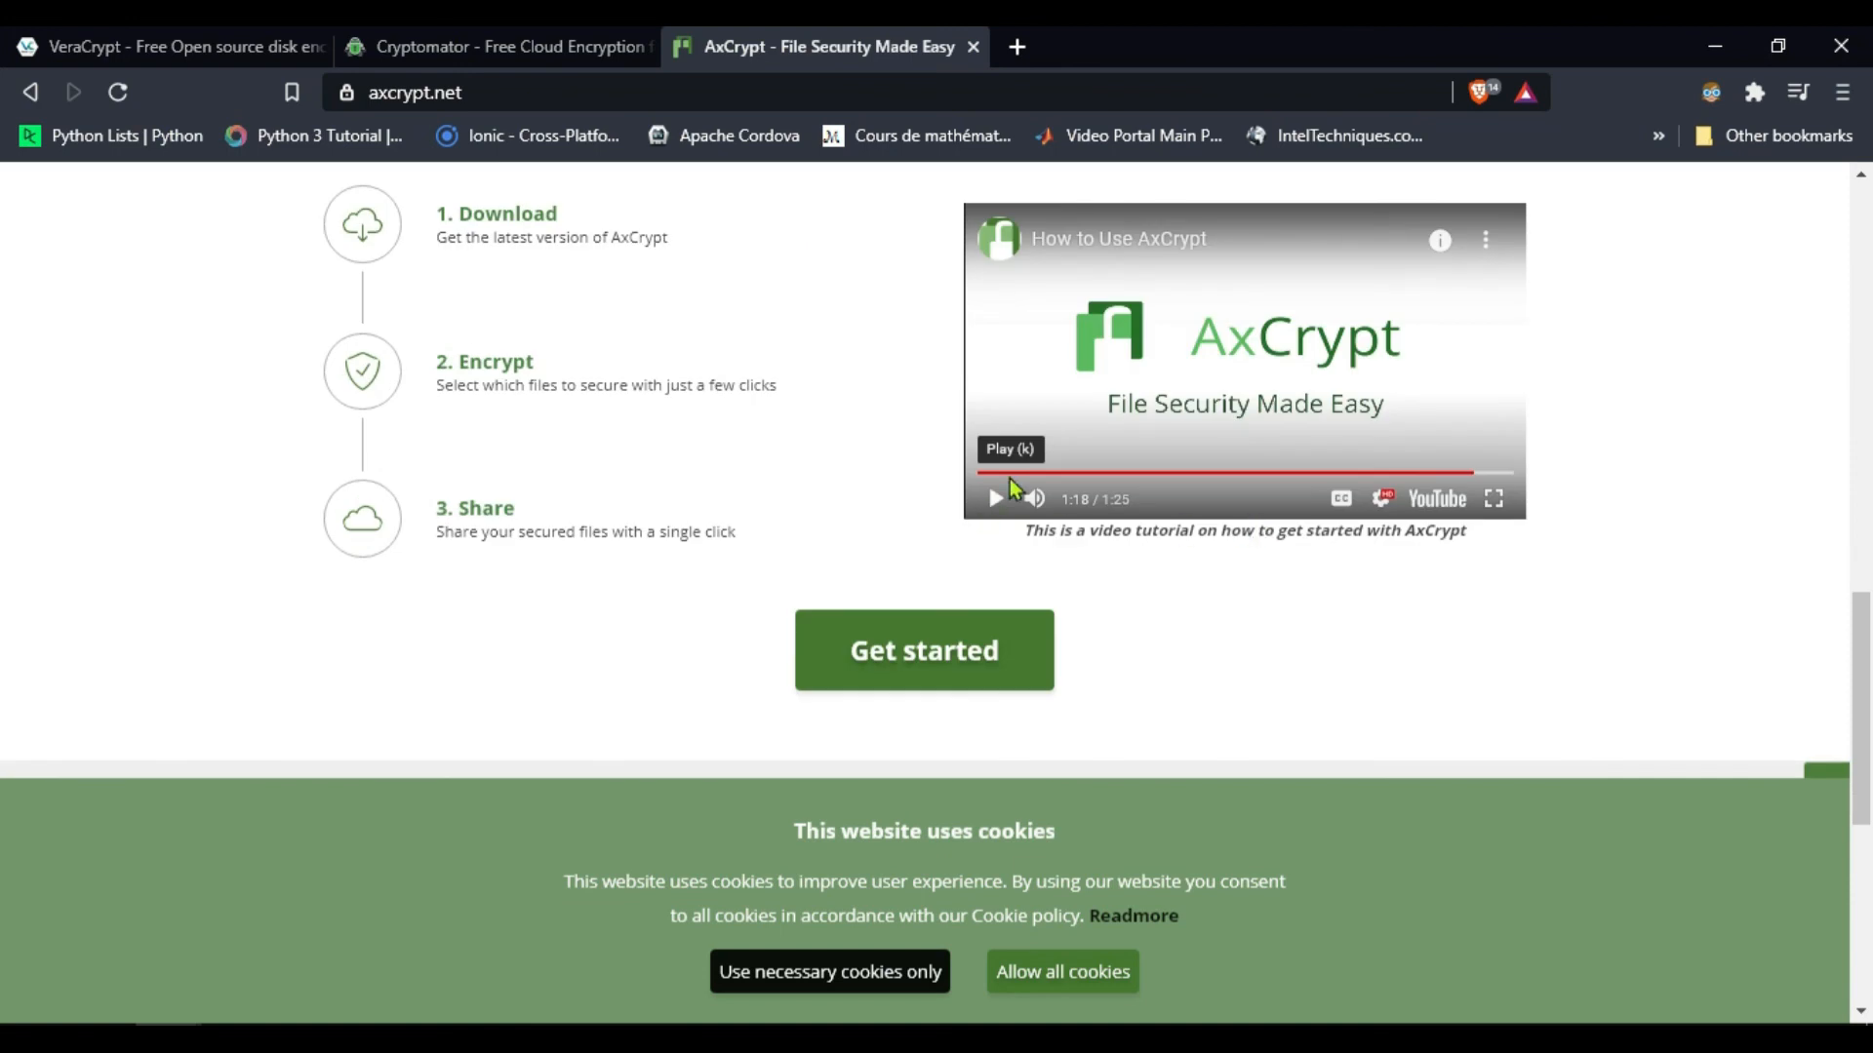
Play part of the How to Use AxCrypt video, skipping ahead in it, and look over the testimonials below
click(990, 474)
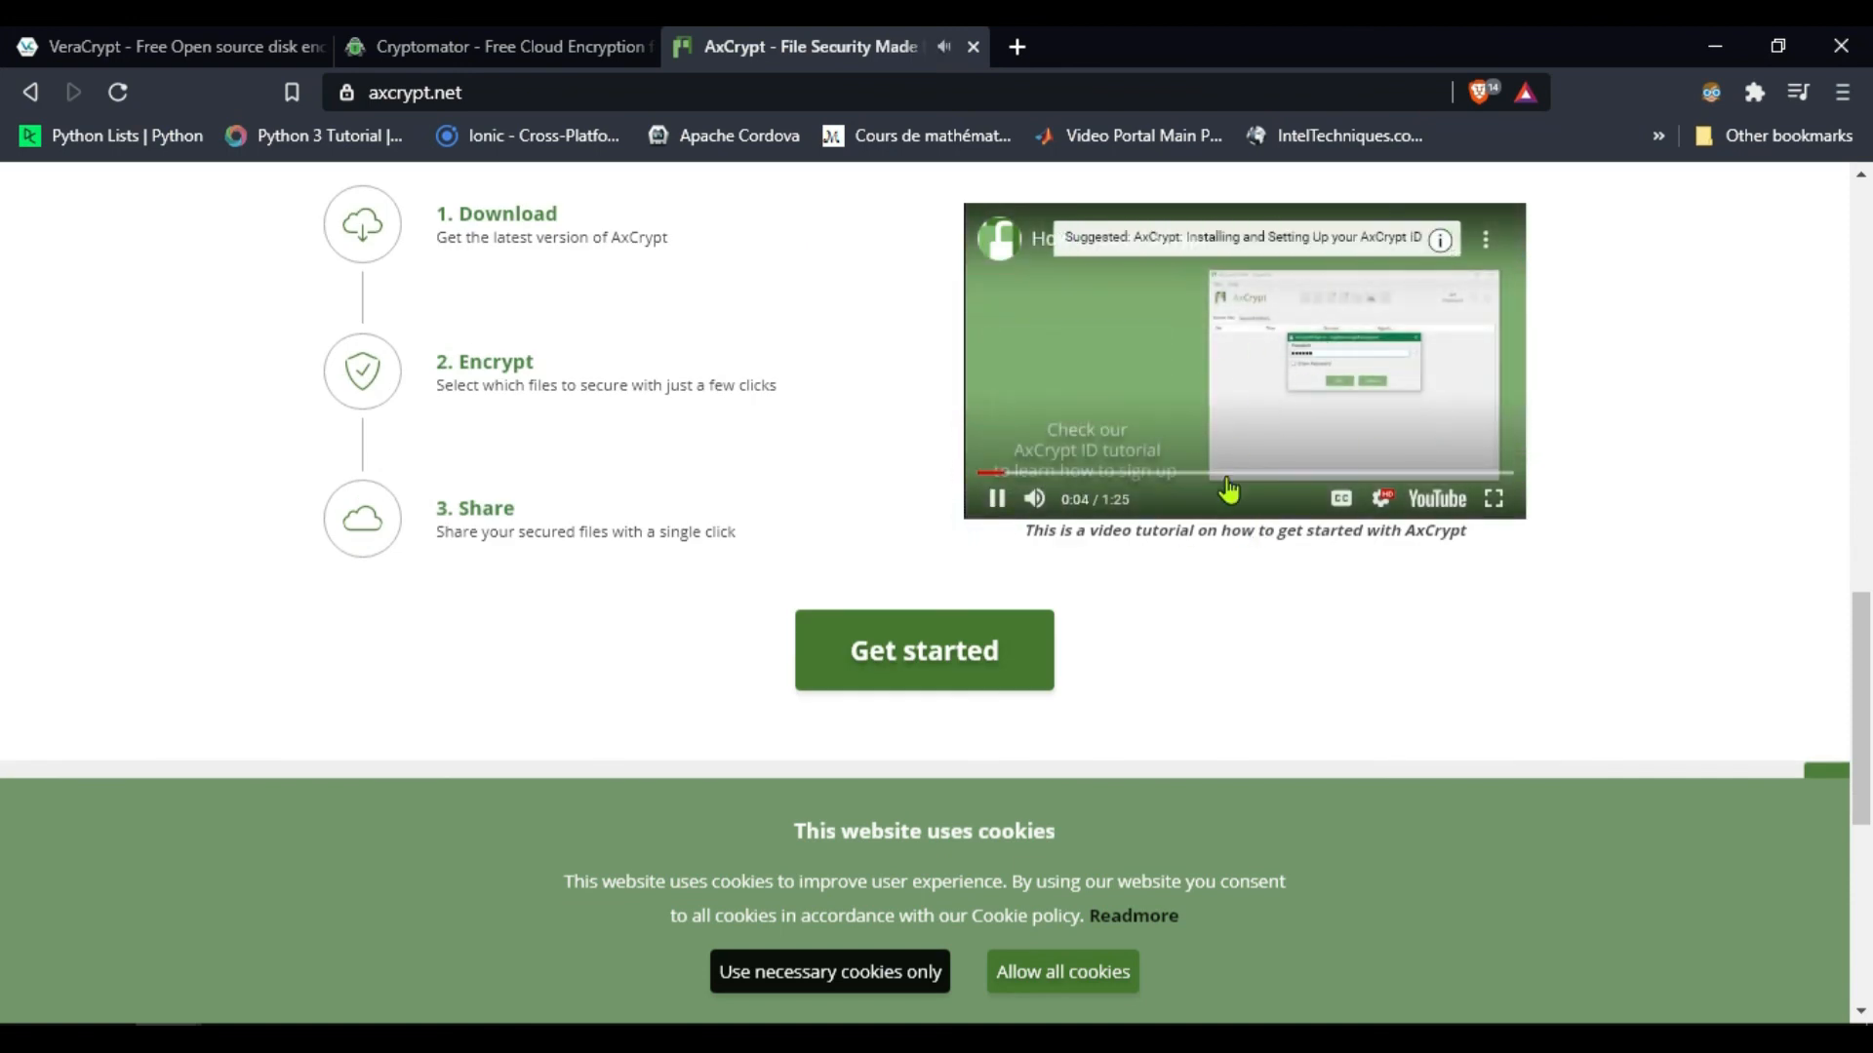
drag(1014, 474, 1107, 475)
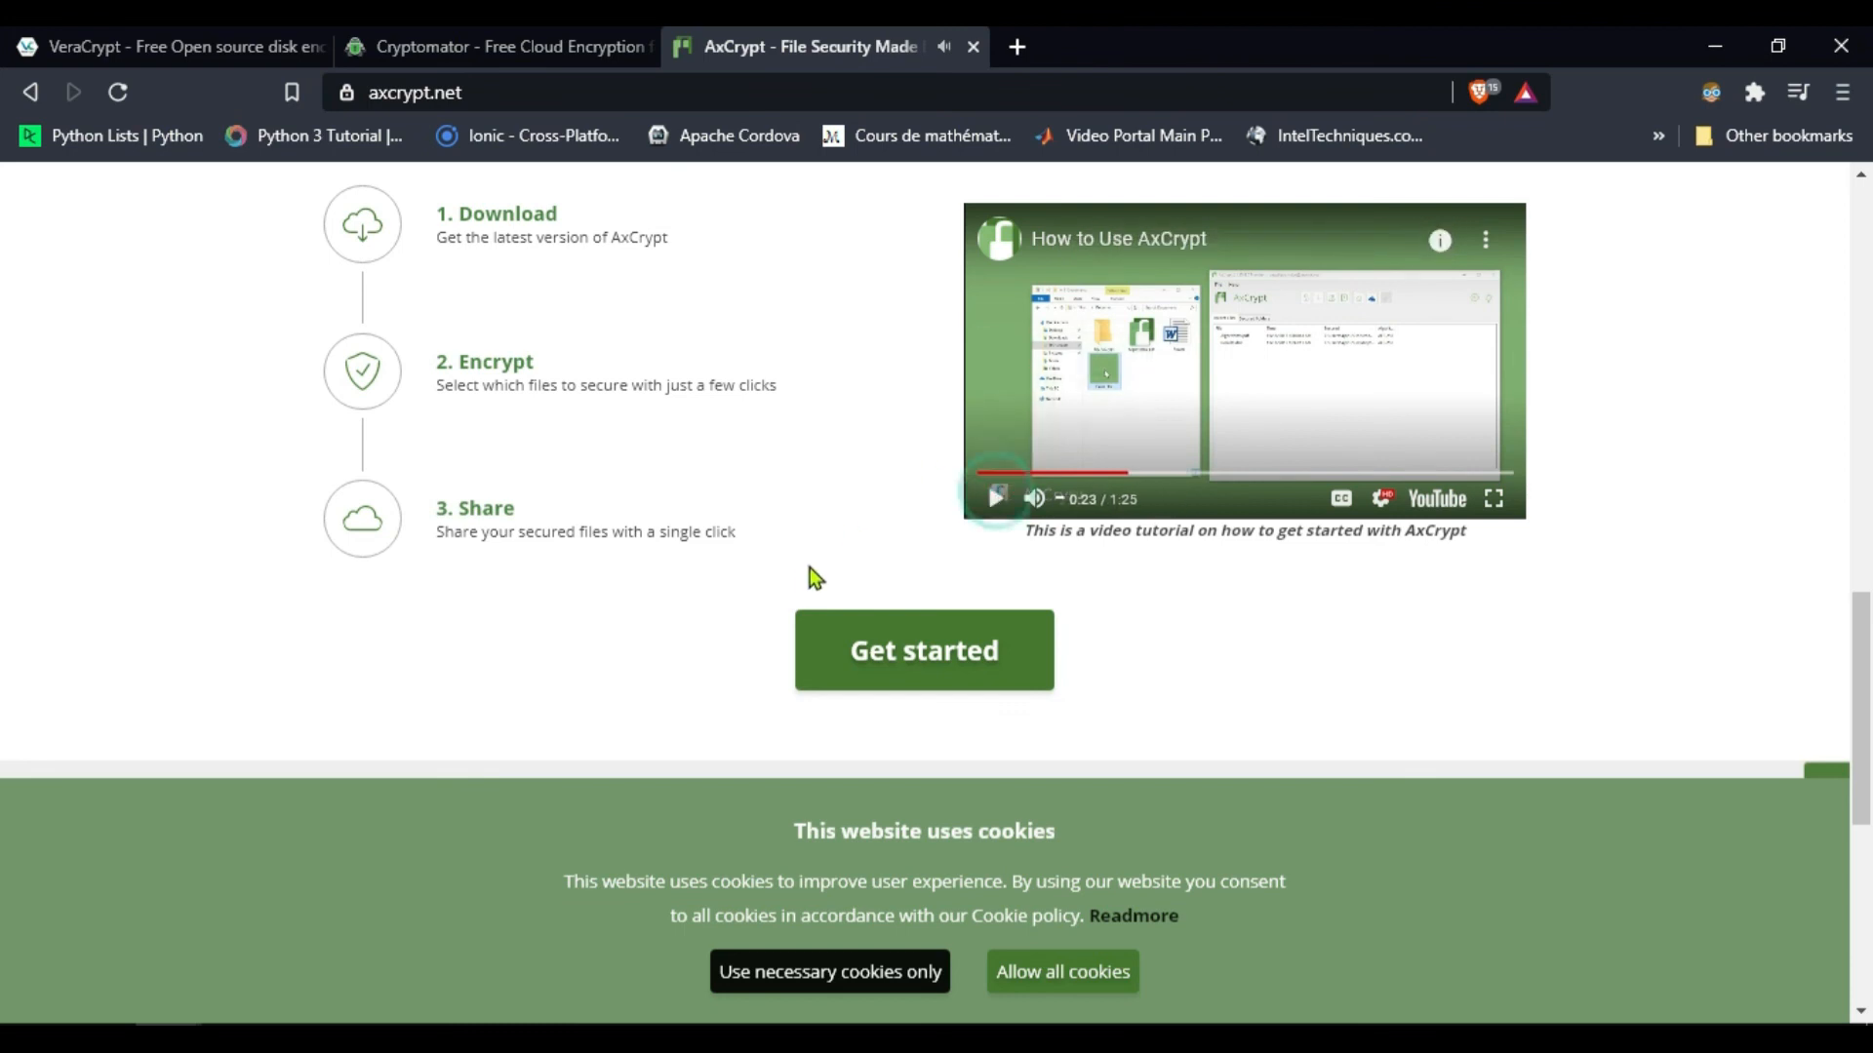
scroll(804, 572, down, 6)
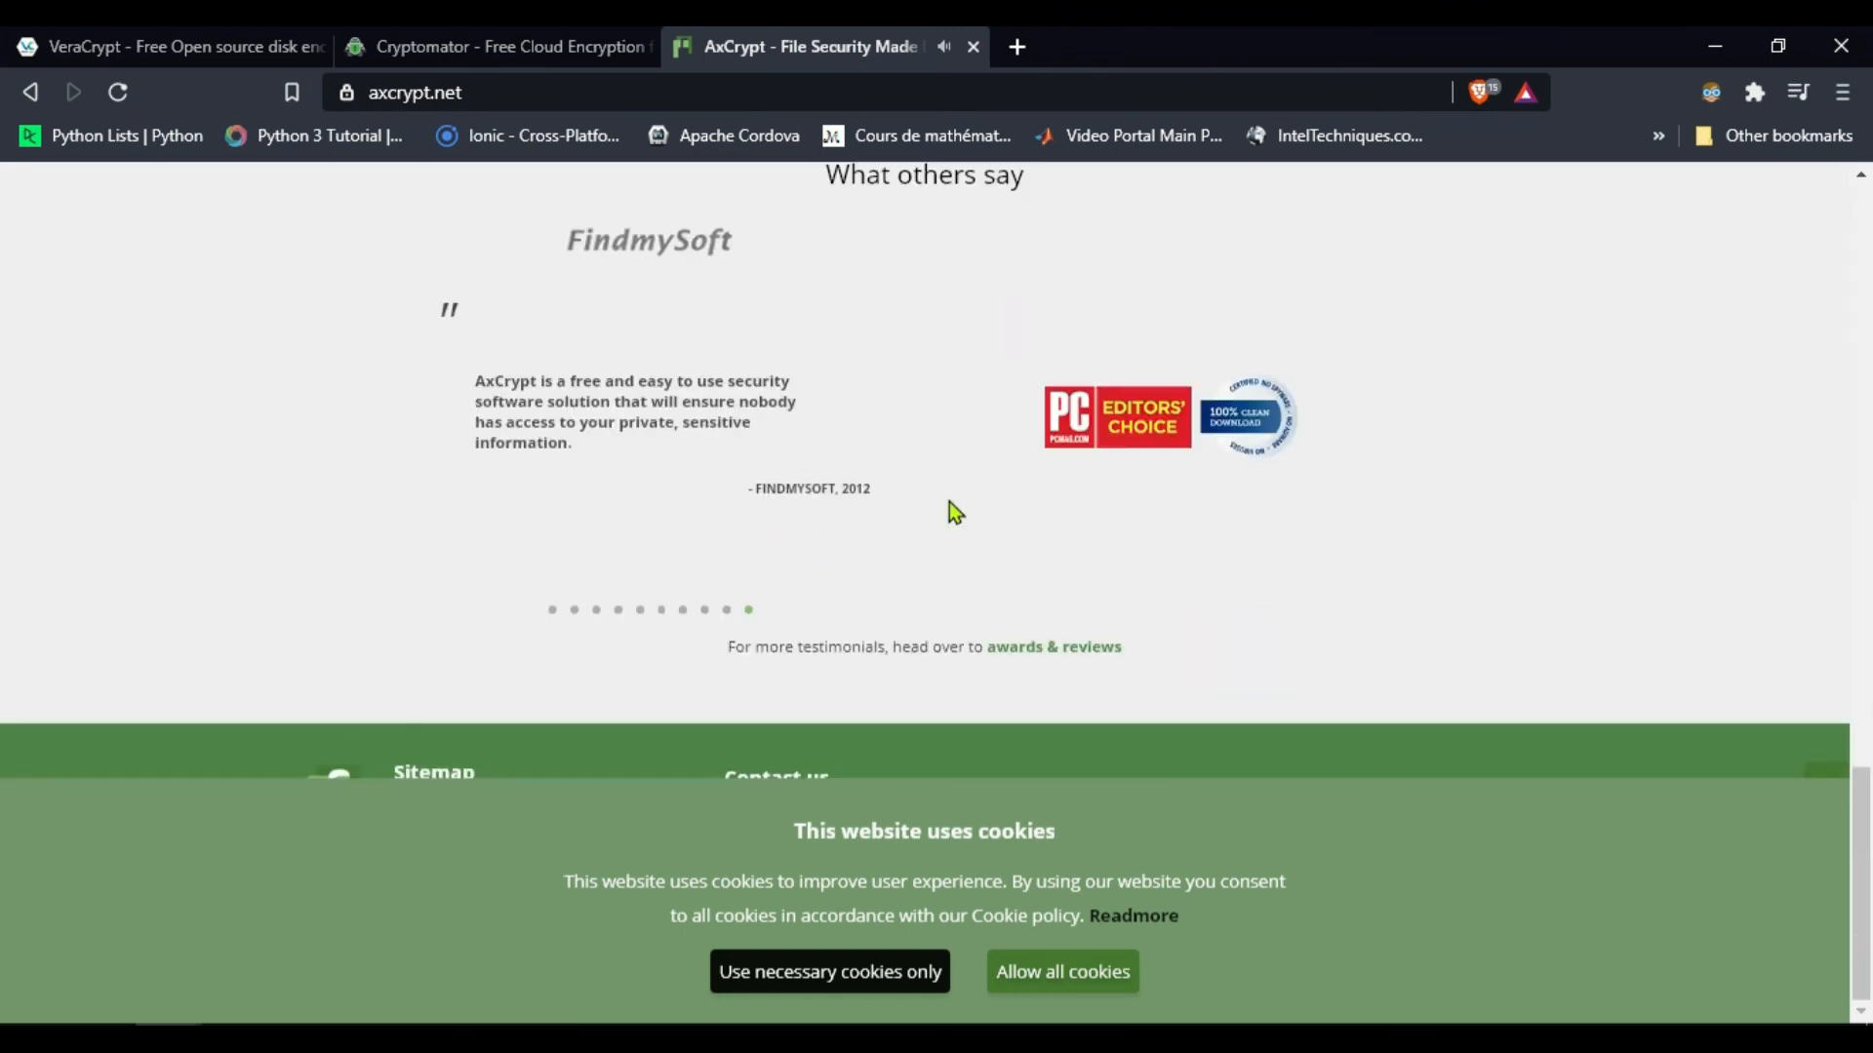